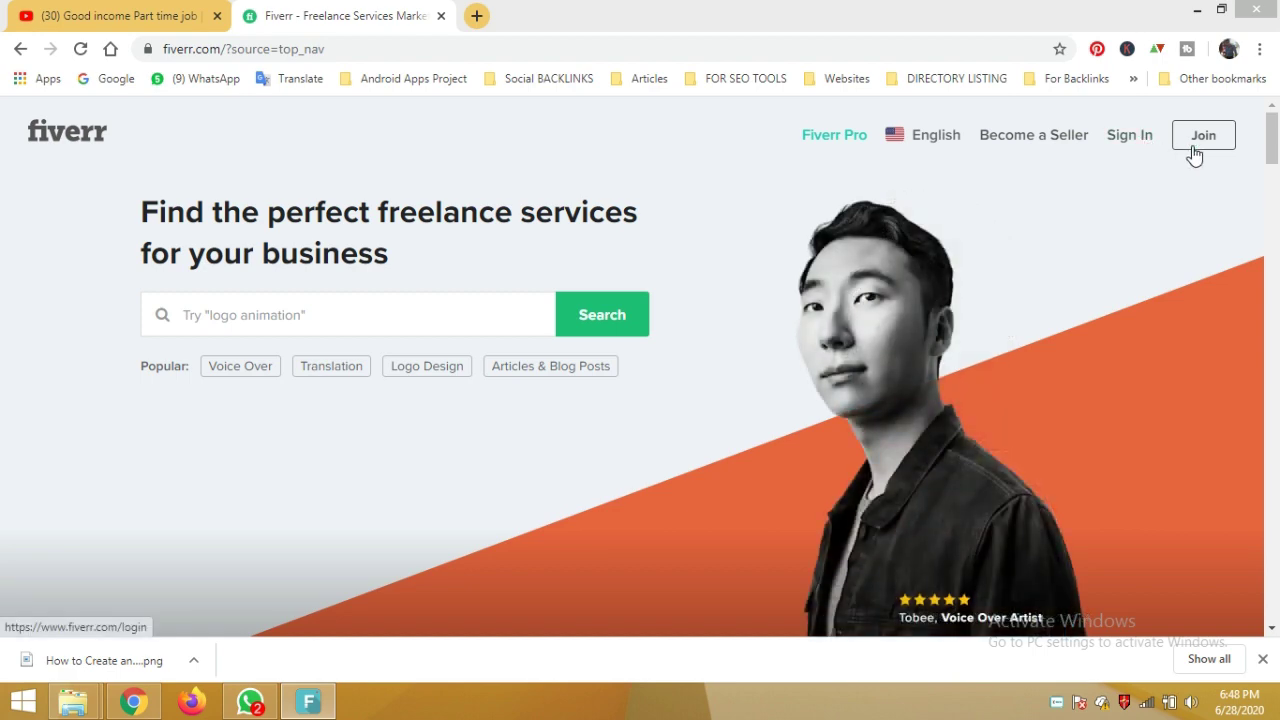
Step: Sign in to Fiverr using the browser's saved email and password
left_click(1128, 140)
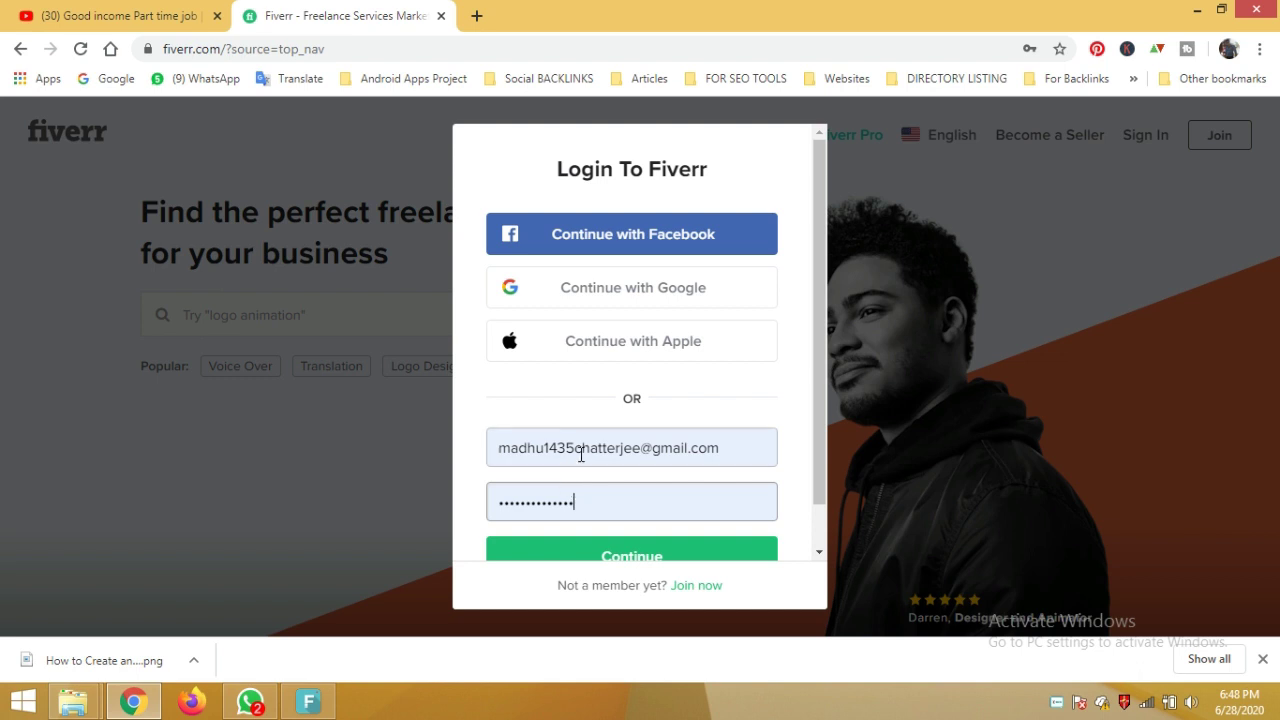
scroll(588, 452, "down", 1)
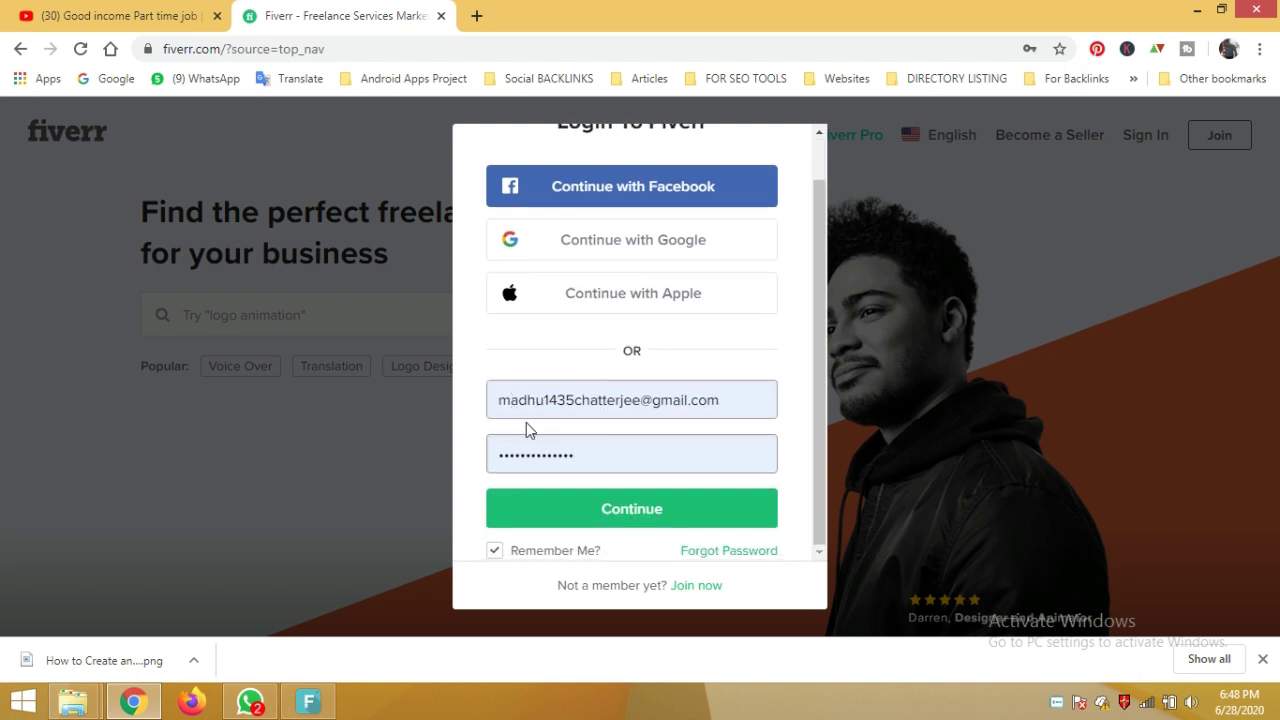
left_click(652, 511)
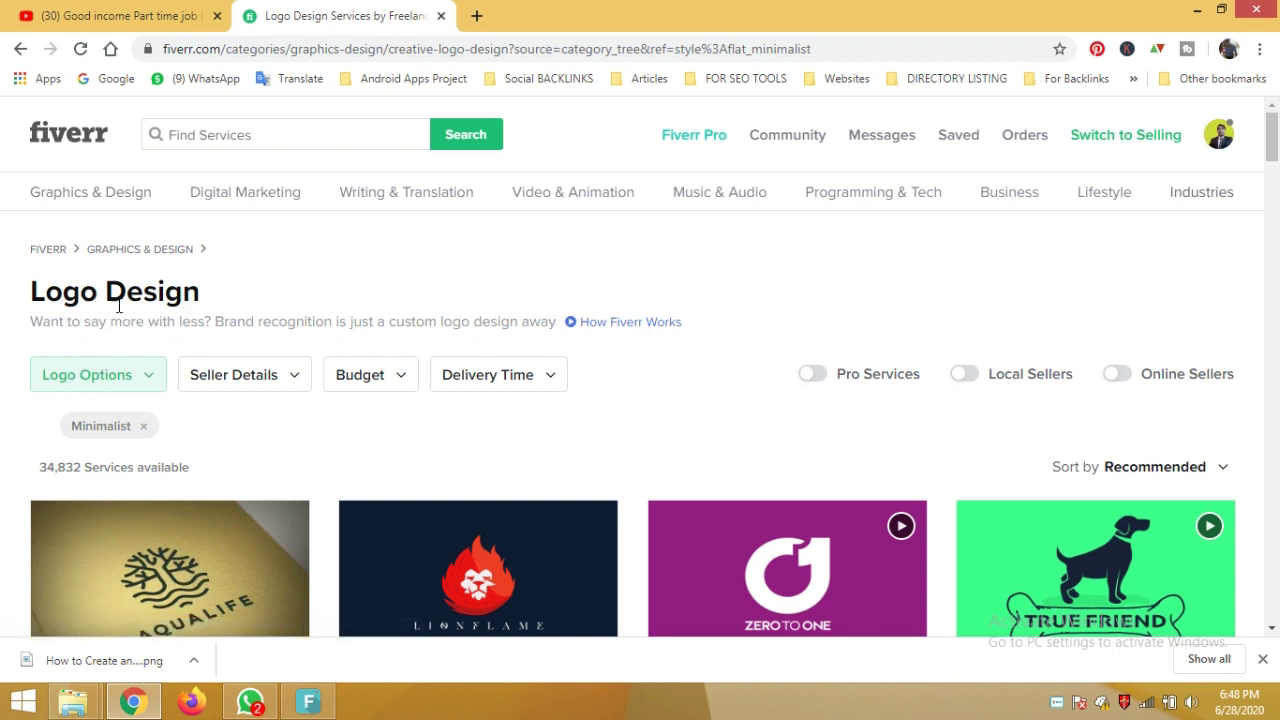
Step: Rerun the recent 'logo design' search from Fiverr's Find Services box
left_click(224, 134)
left_click(232, 232)
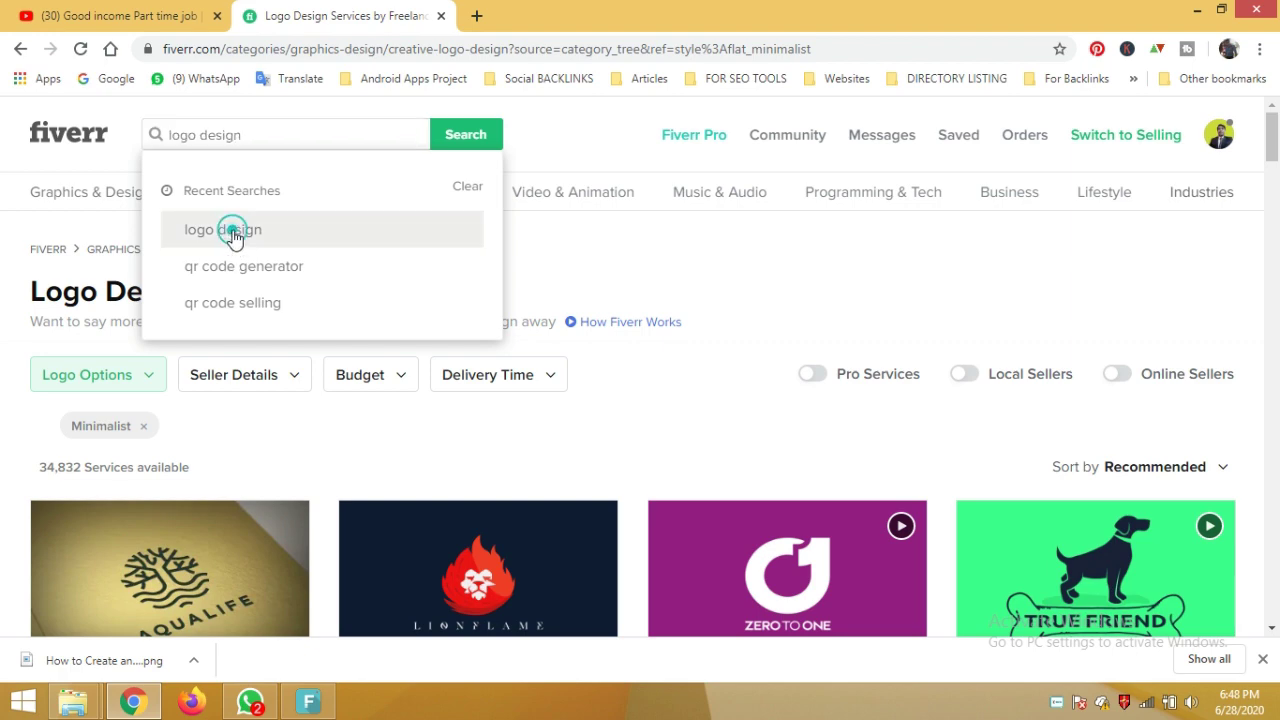
left_click(478, 138)
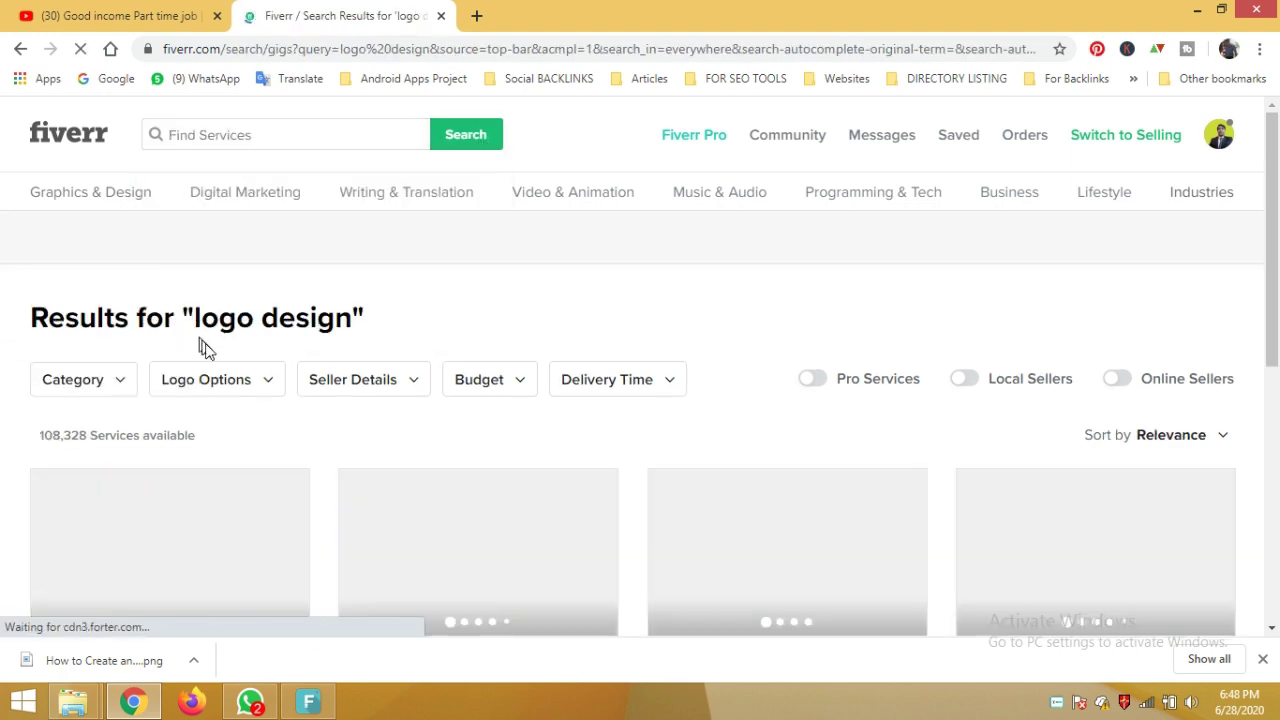
Step: Browse the logo gig results and highlight the 108,328 services available count
scroll(527, 432, "down", 1)
scroll(527, 432, "up", 1)
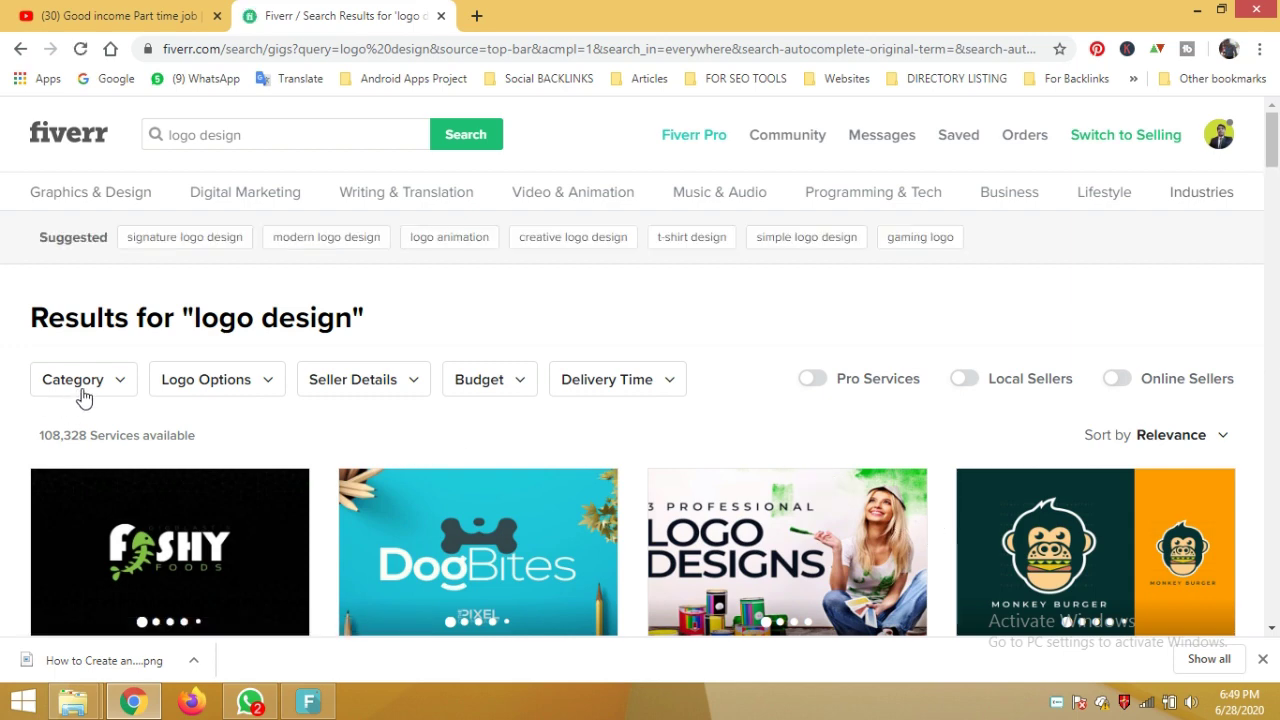
scroll(622, 425, "down", 1)
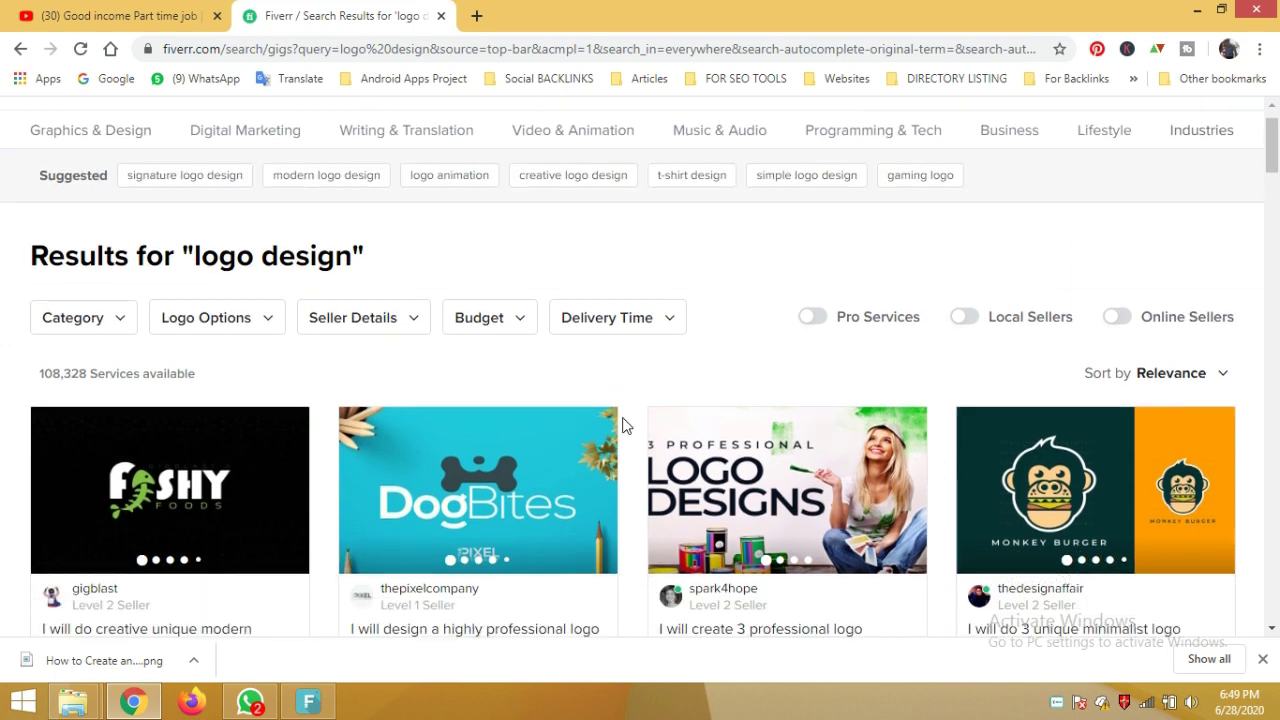
scroll(622, 425, "down", 3)
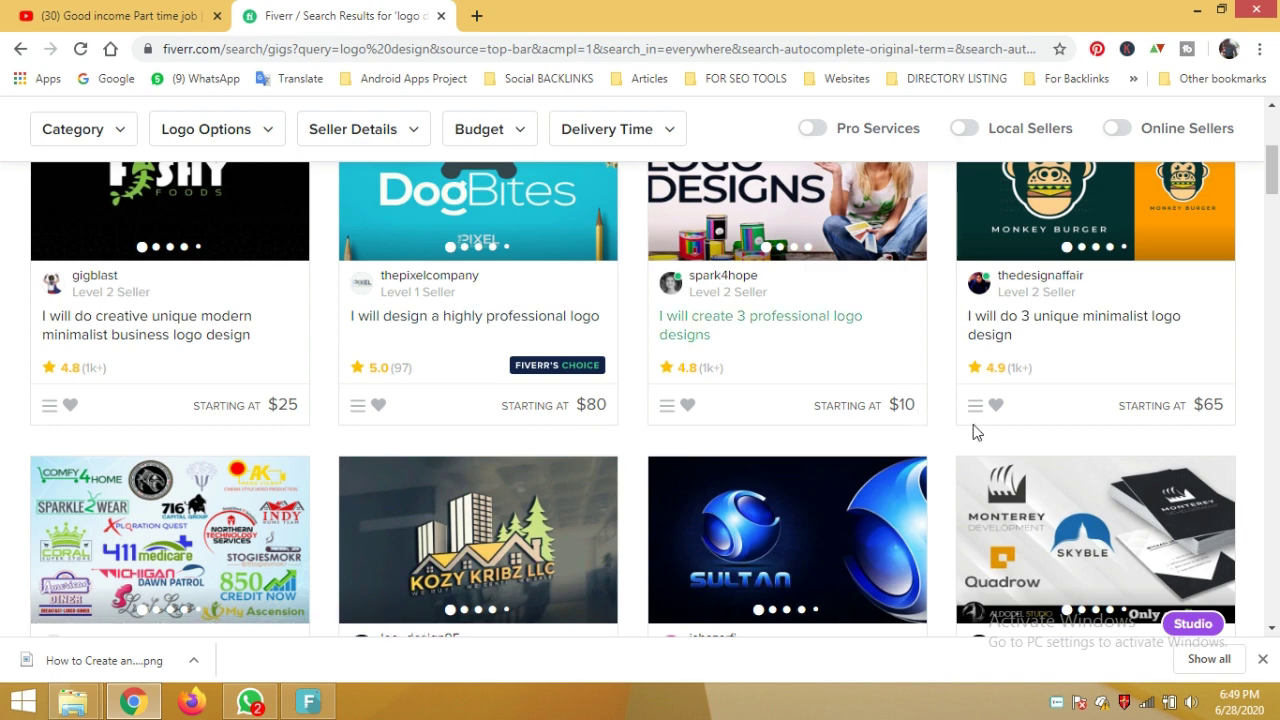
scroll(1194, 420, "down", 2)
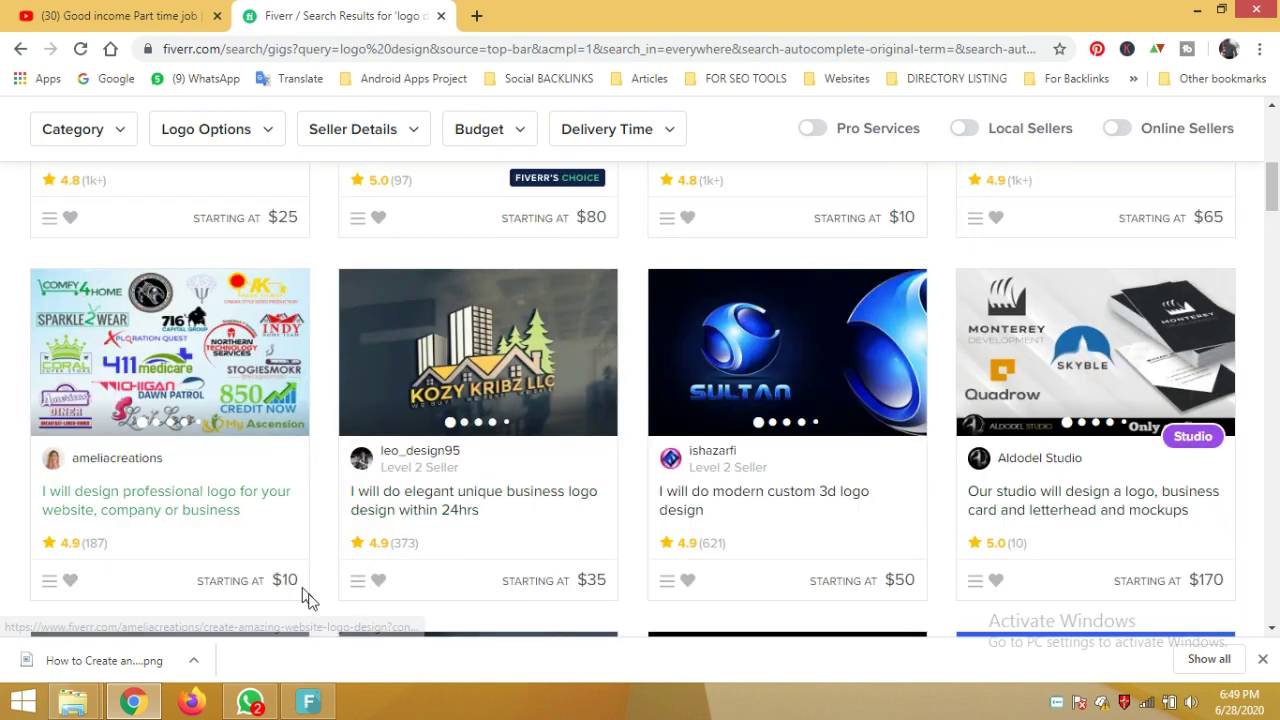
scroll(405, 542, "up", 5)
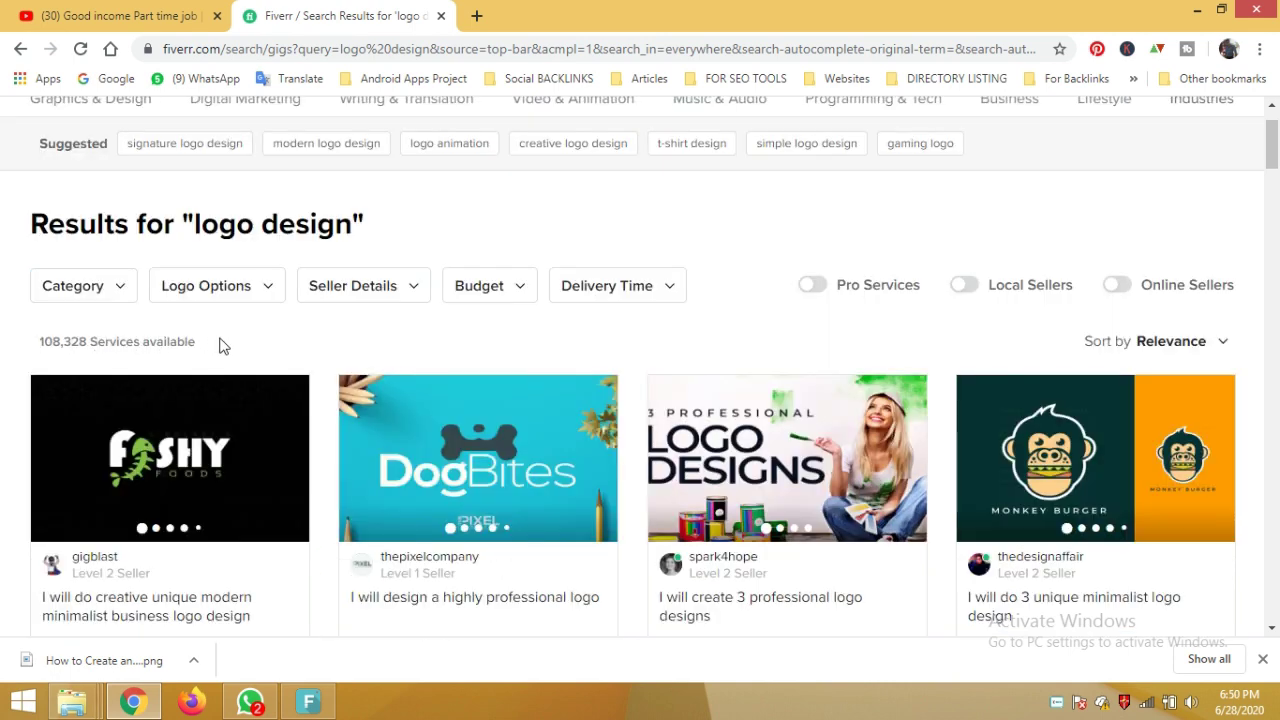
triple_click(44, 344)
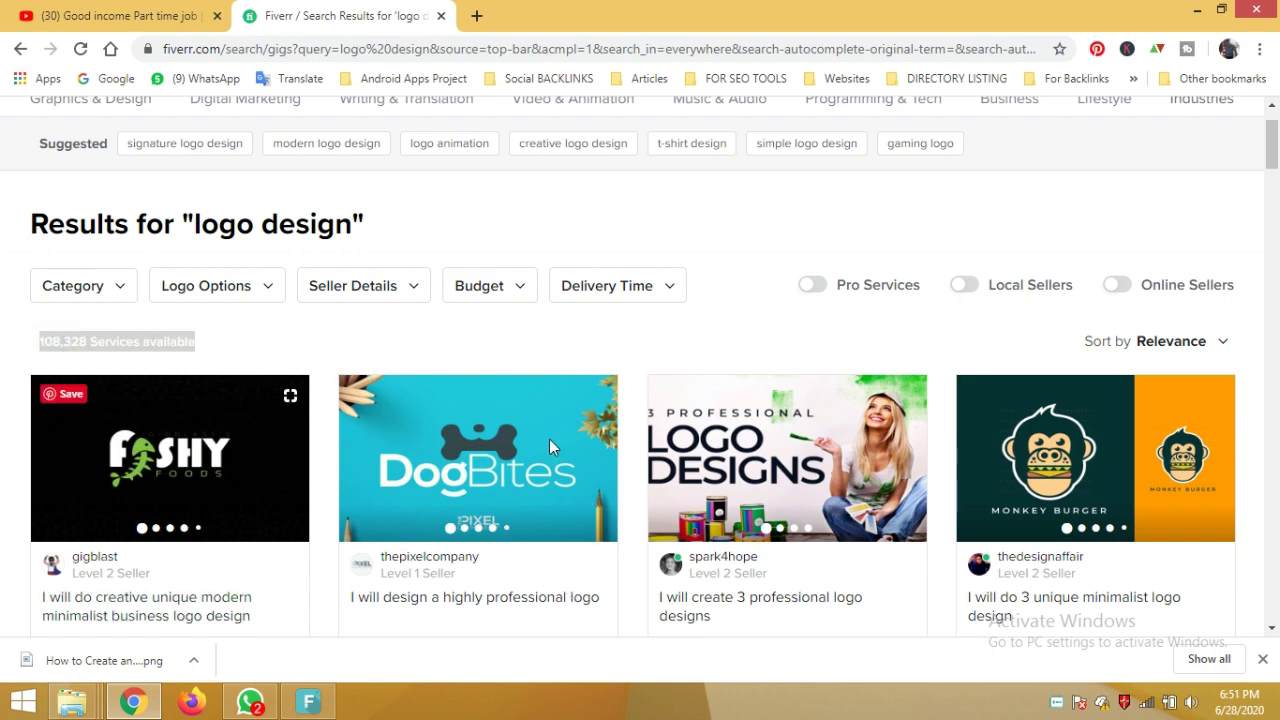
scroll(460, 392, "down", 3)
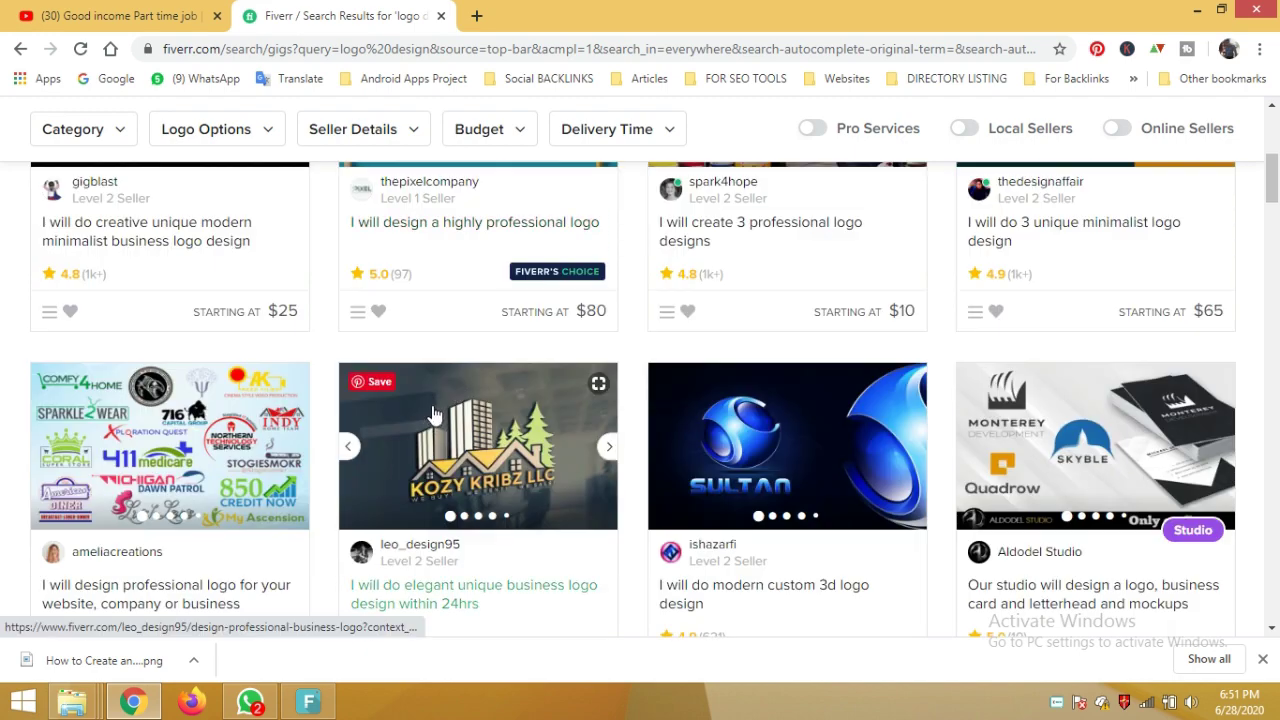
scroll(432, 395, "up", 3)
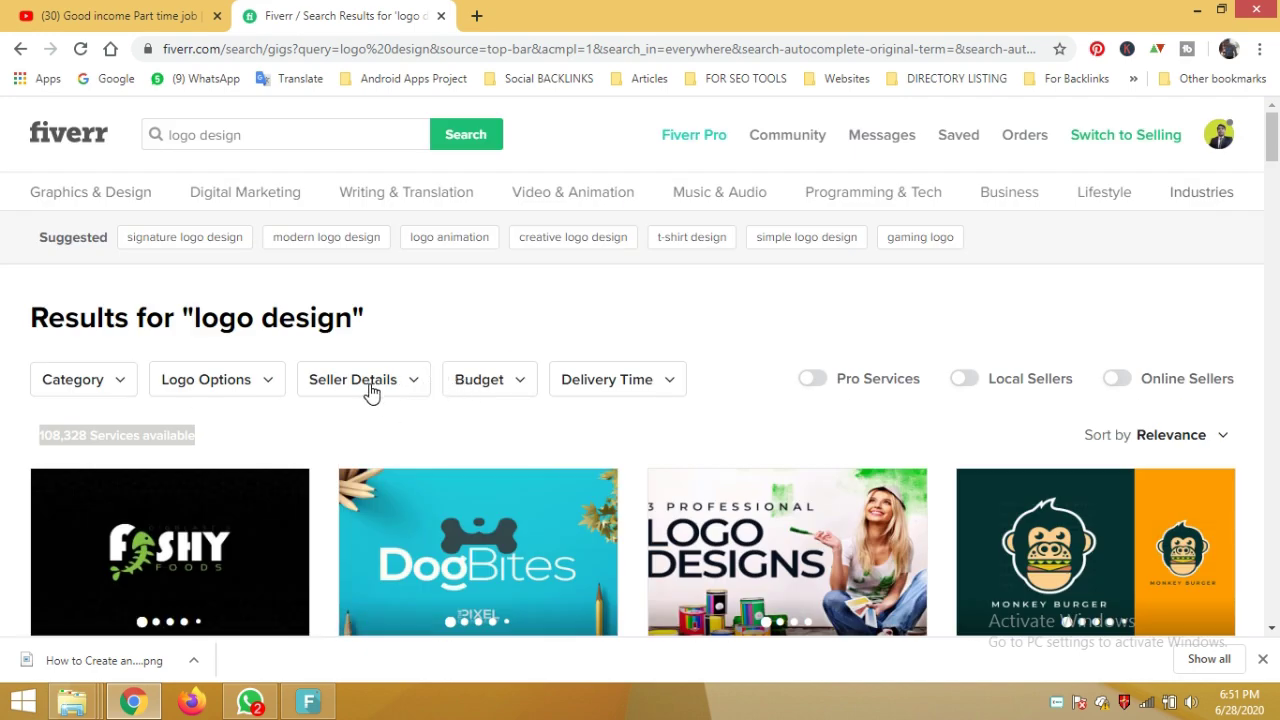
Step: Open the Seller Details filter and expand the full Seller Lives In country list
left_click(413, 386)
left_click(412, 388)
left_click(412, 388)
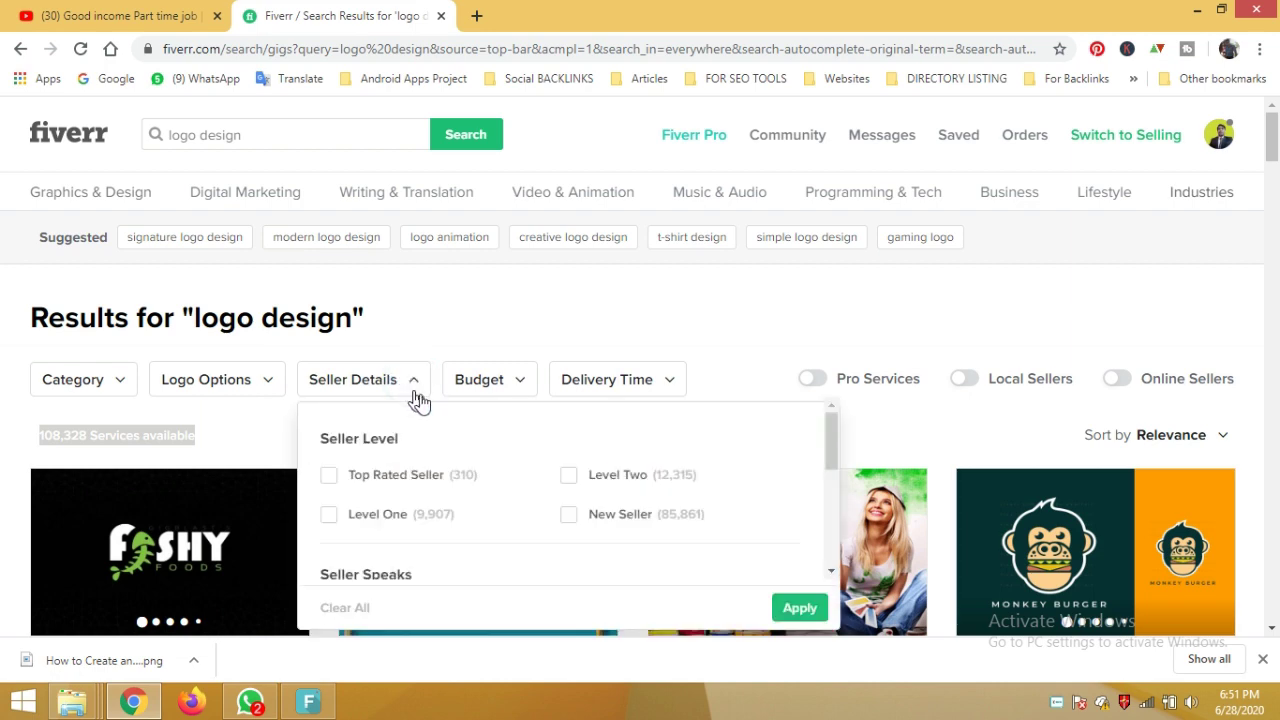
scroll(449, 425, "down", 5)
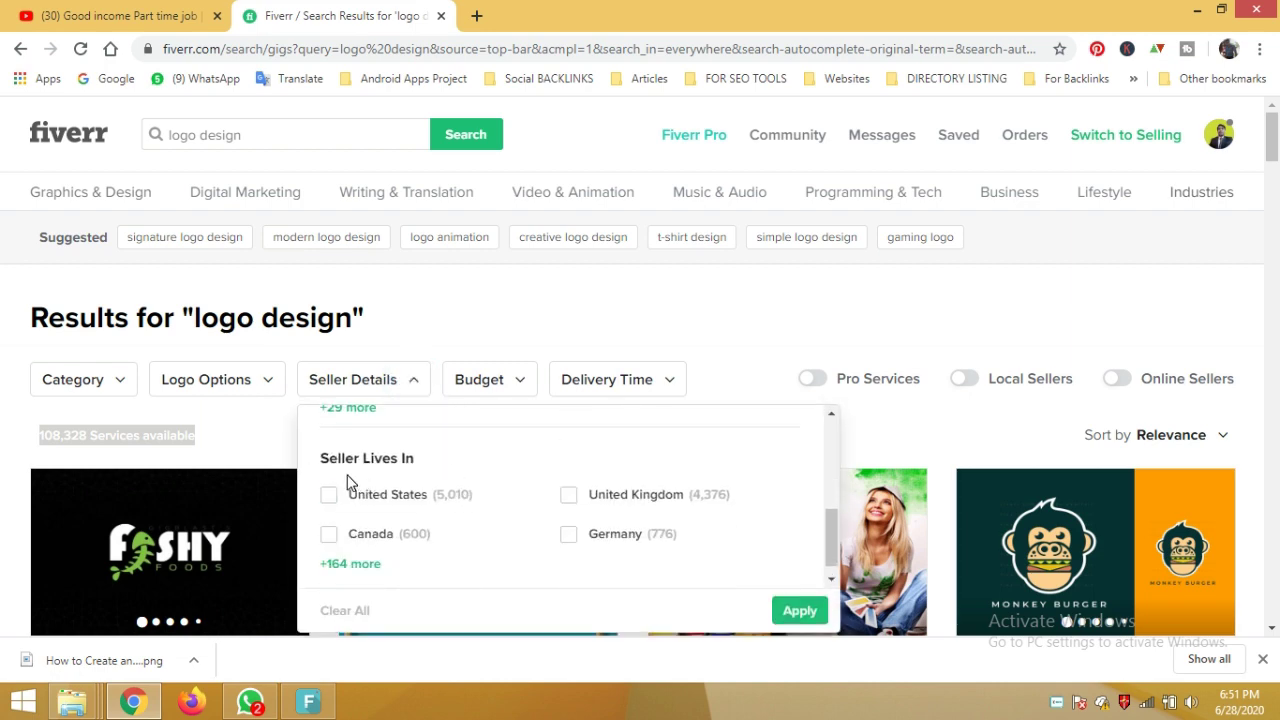
left_click(360, 568)
left_click(358, 566)
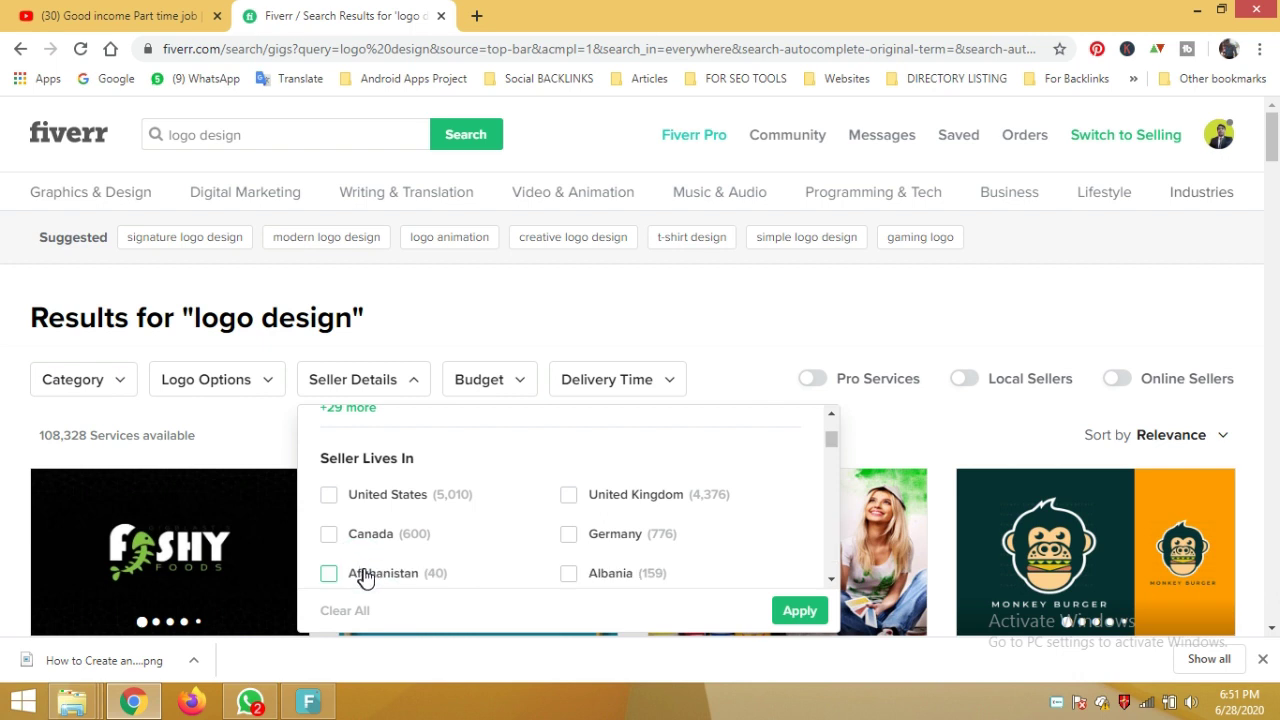
Step: Tick India in the country list and apply the filter
scroll(410, 540, "down", 3)
scroll(440, 505, "down", 3)
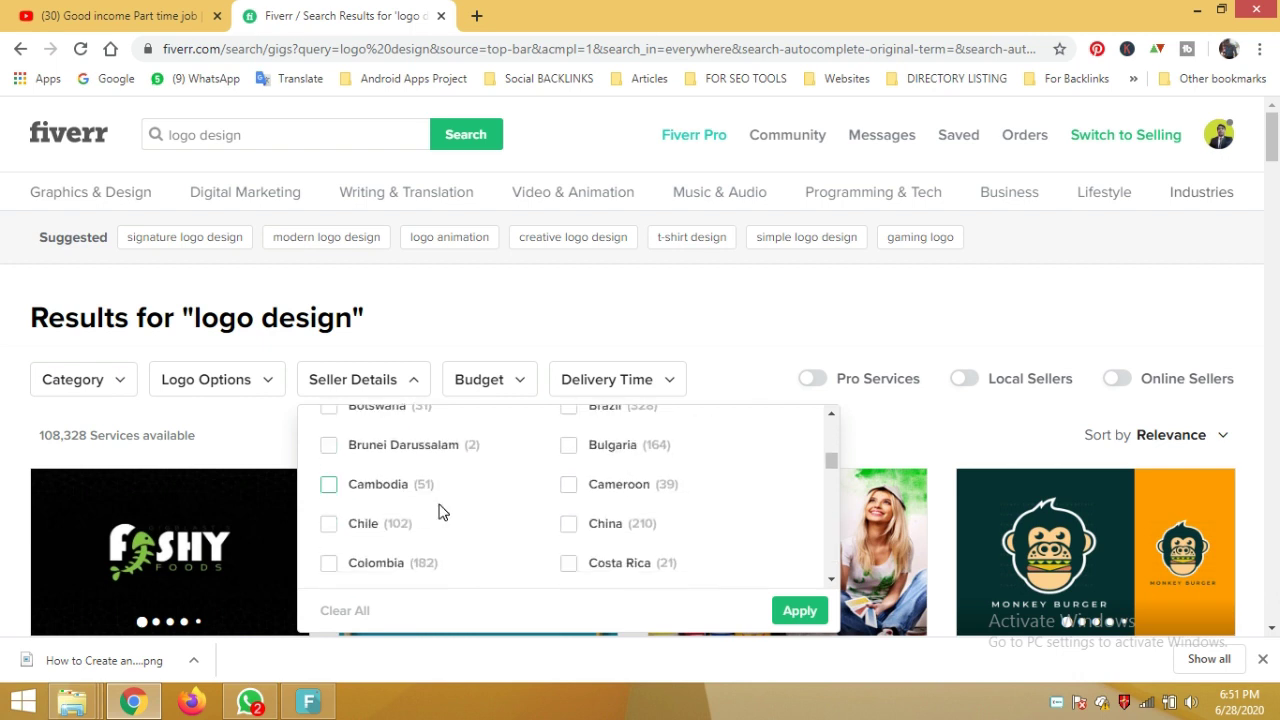
scroll(505, 518, "down", 2)
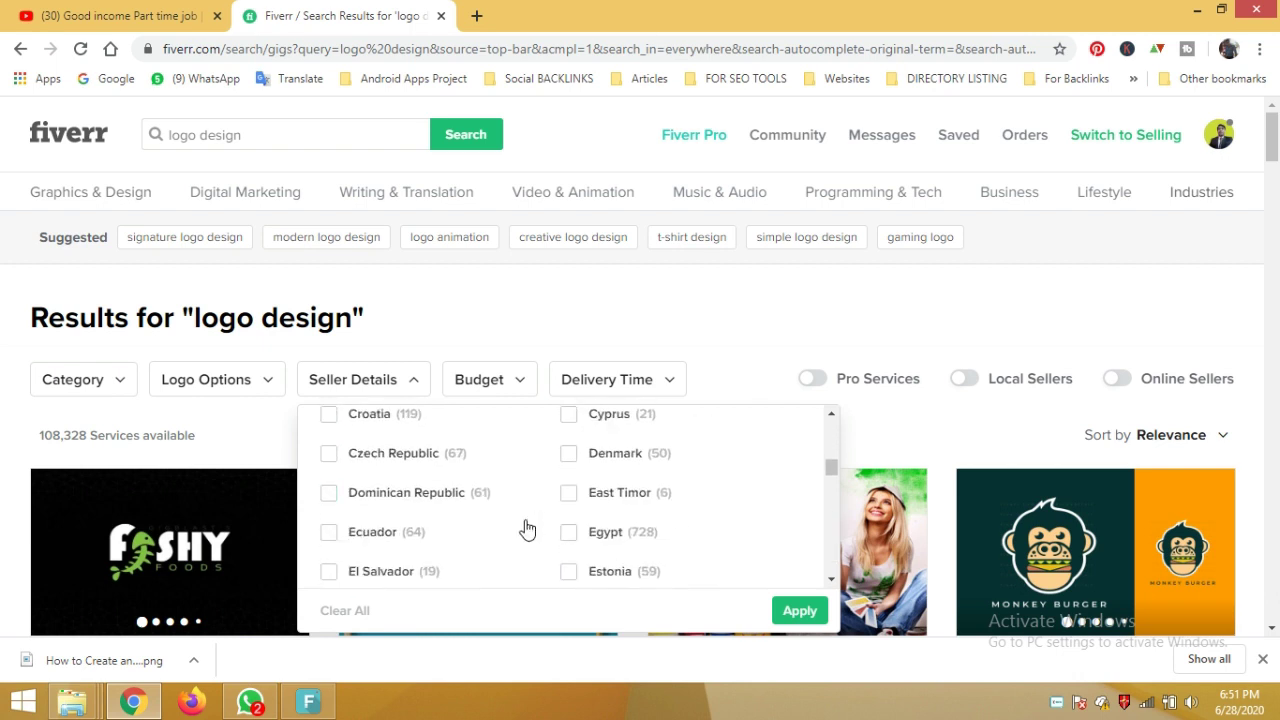
scroll(514, 515, "down", 2)
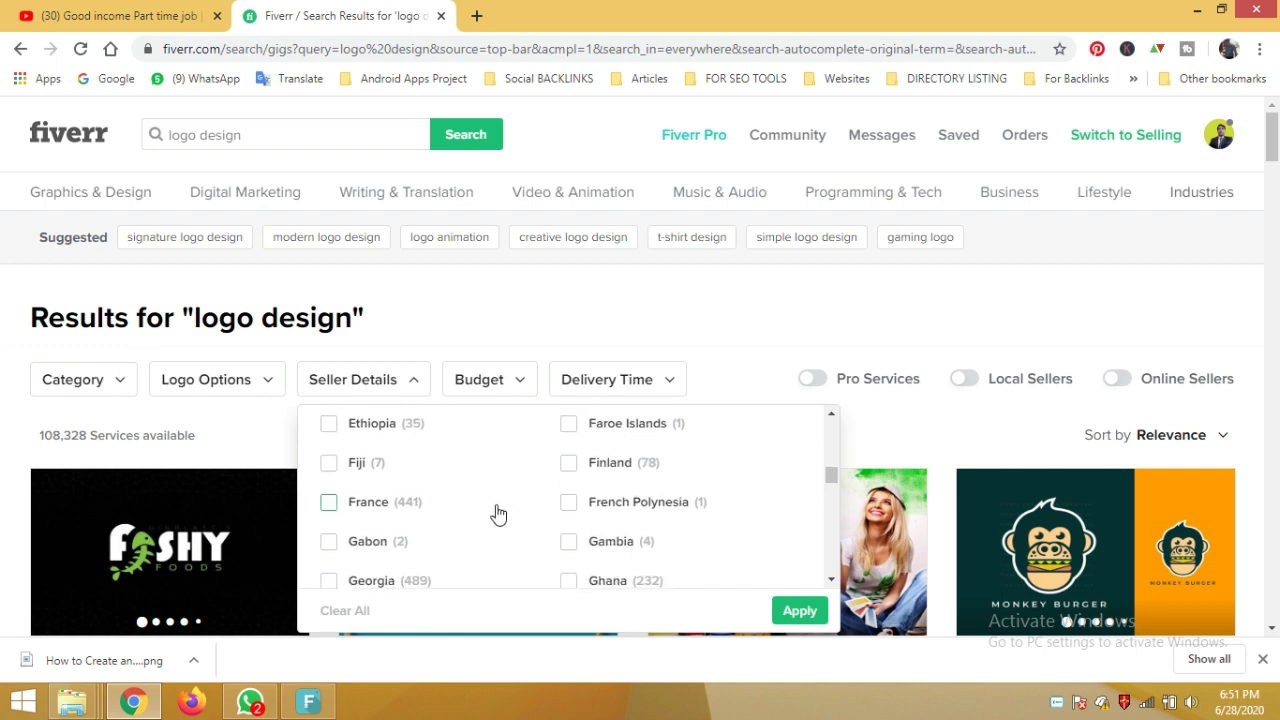
scroll(499, 515, "down", 1)
scroll(510, 505, "down", 1)
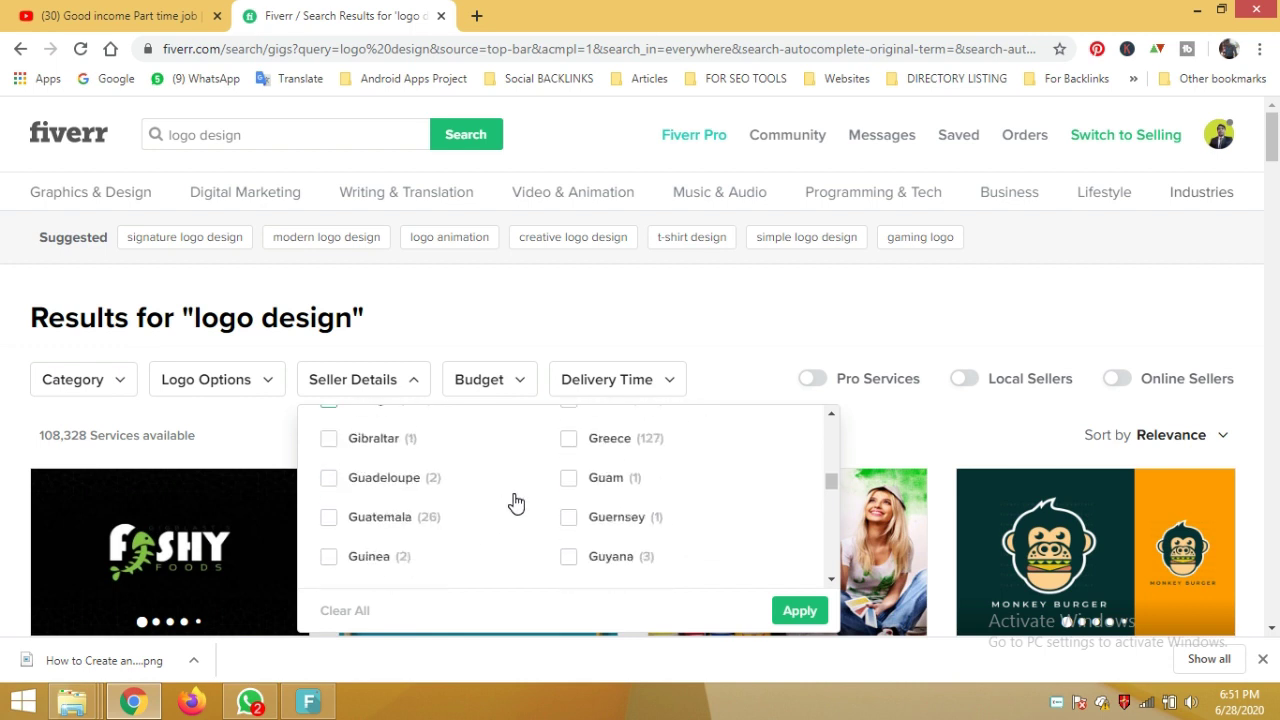
scroll(517, 503, "down", 1)
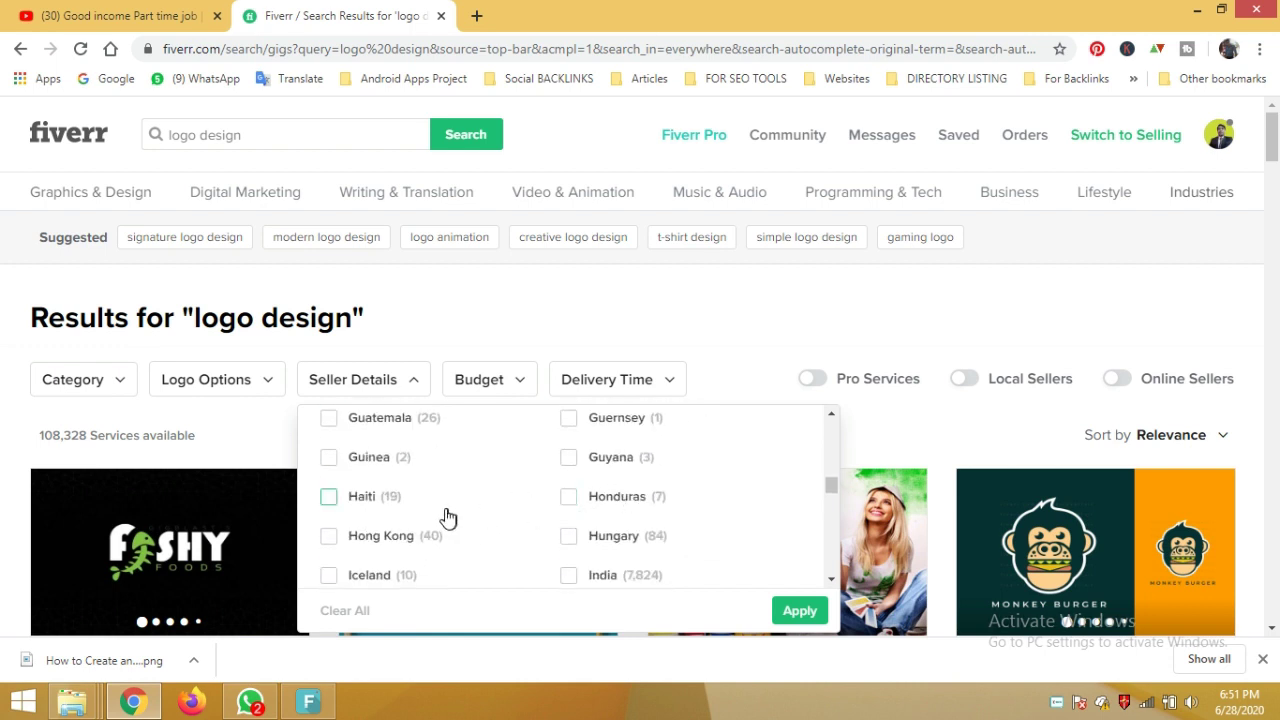
scroll(500, 490, "down", 2)
scroll(585, 495, "up", 1)
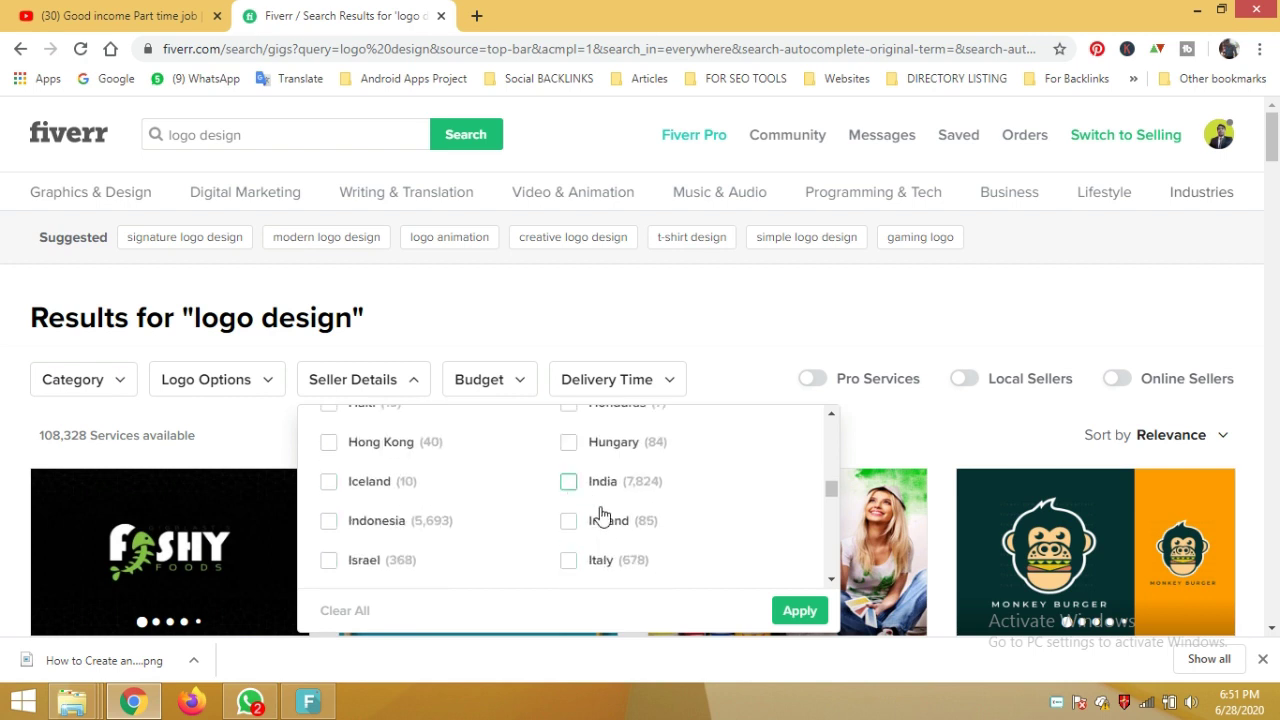
left_click(568, 483)
left_click(800, 612)
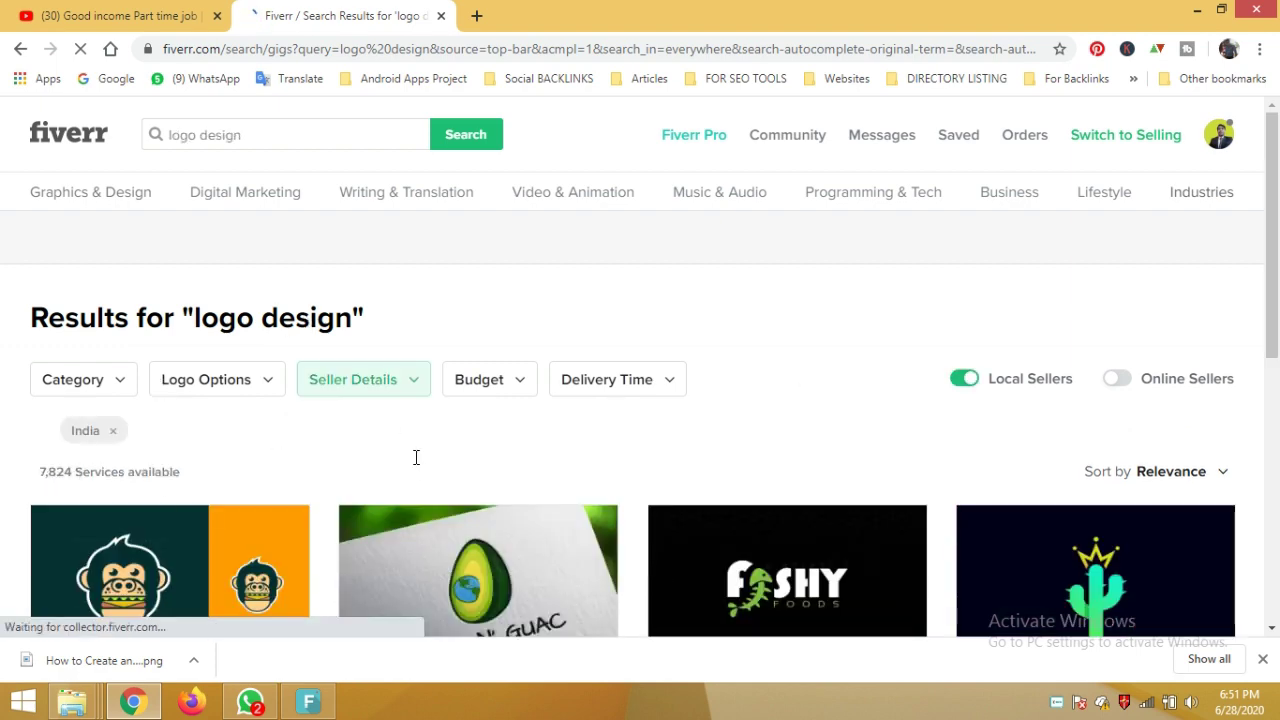
scroll(416, 457, "down", 3)
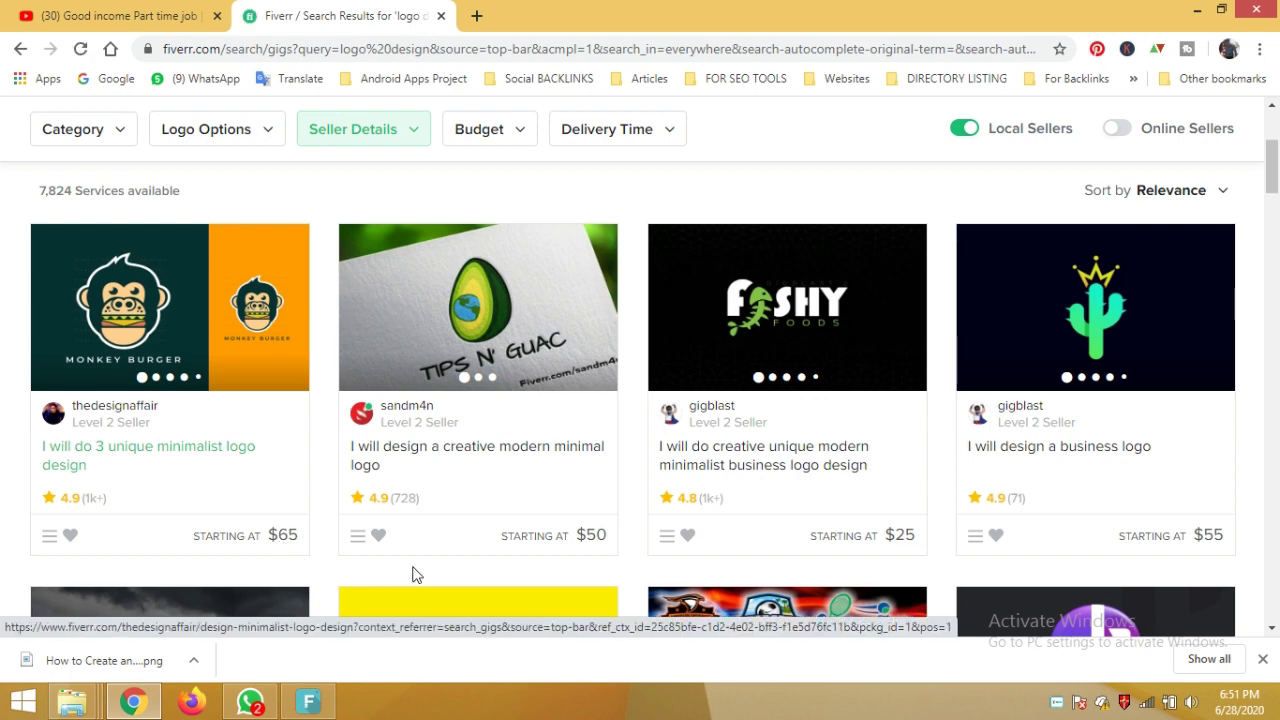
scroll(995, 510, "down", 2)
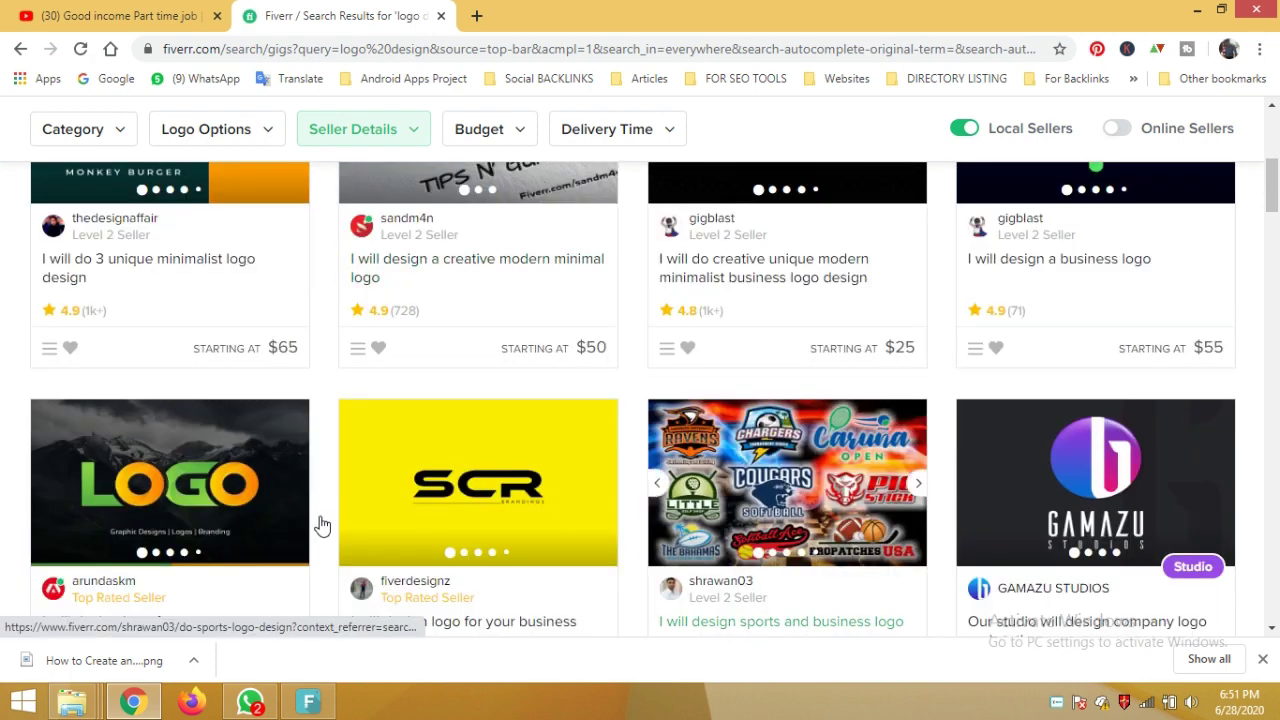
scroll(350, 514, "down", 2)
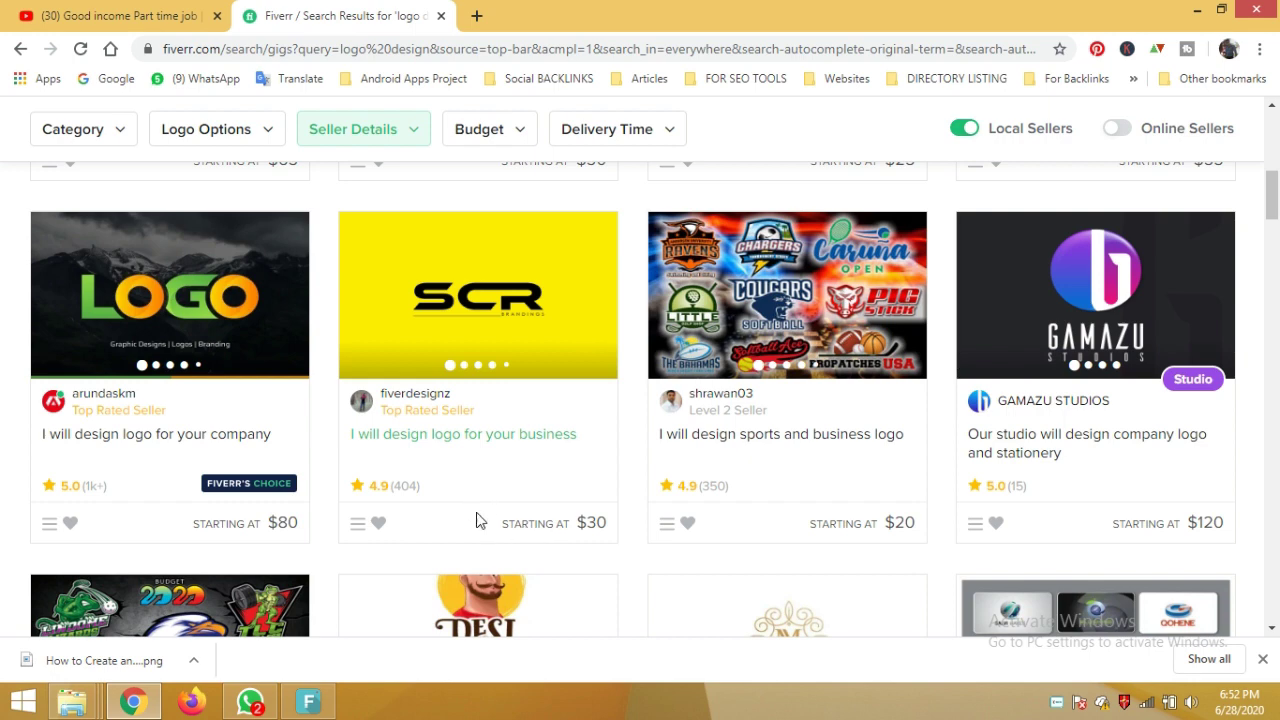
scroll(505, 522, "down", 1)
mouse_move(478, 550)
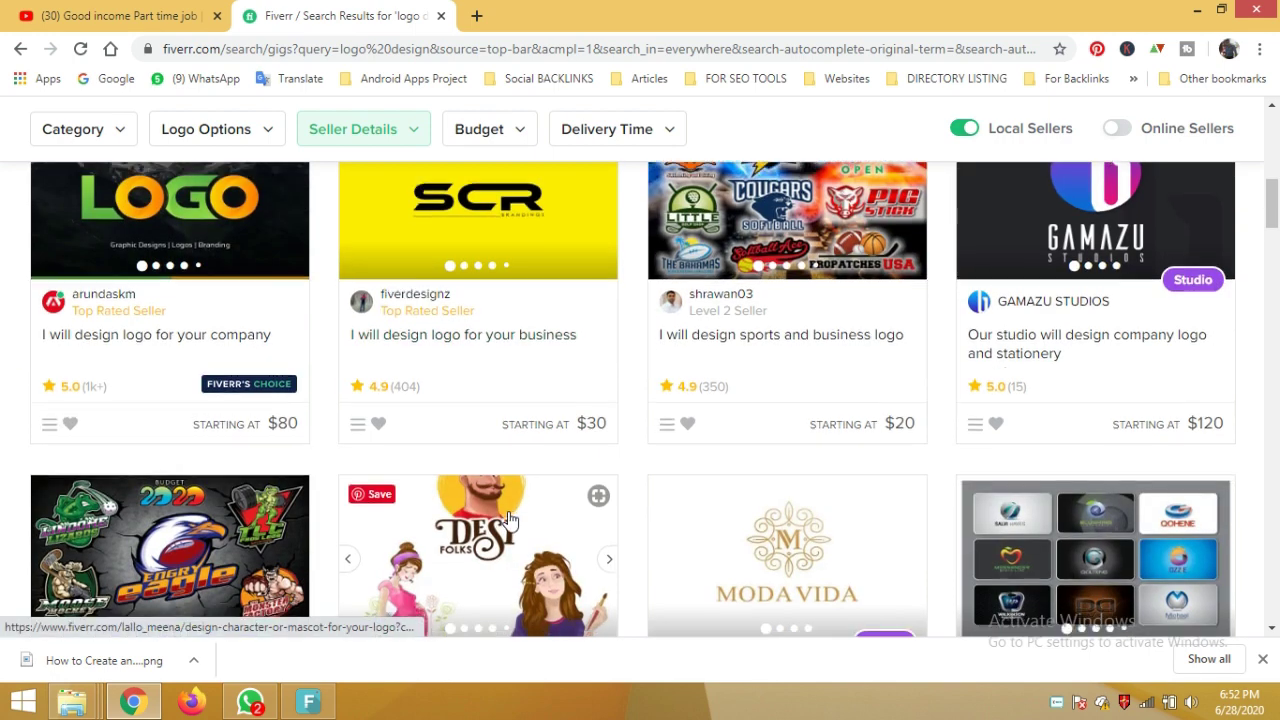
scroll(505, 518, "down", 2)
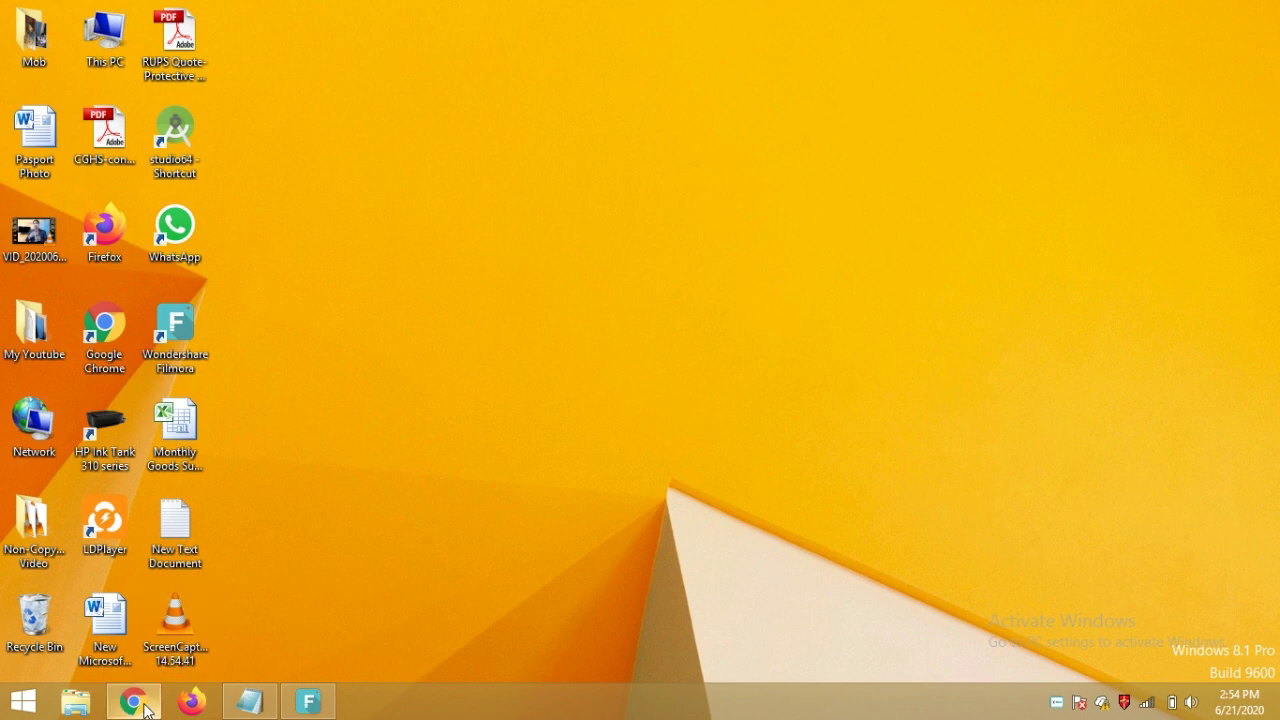
mouse_move(133, 701)
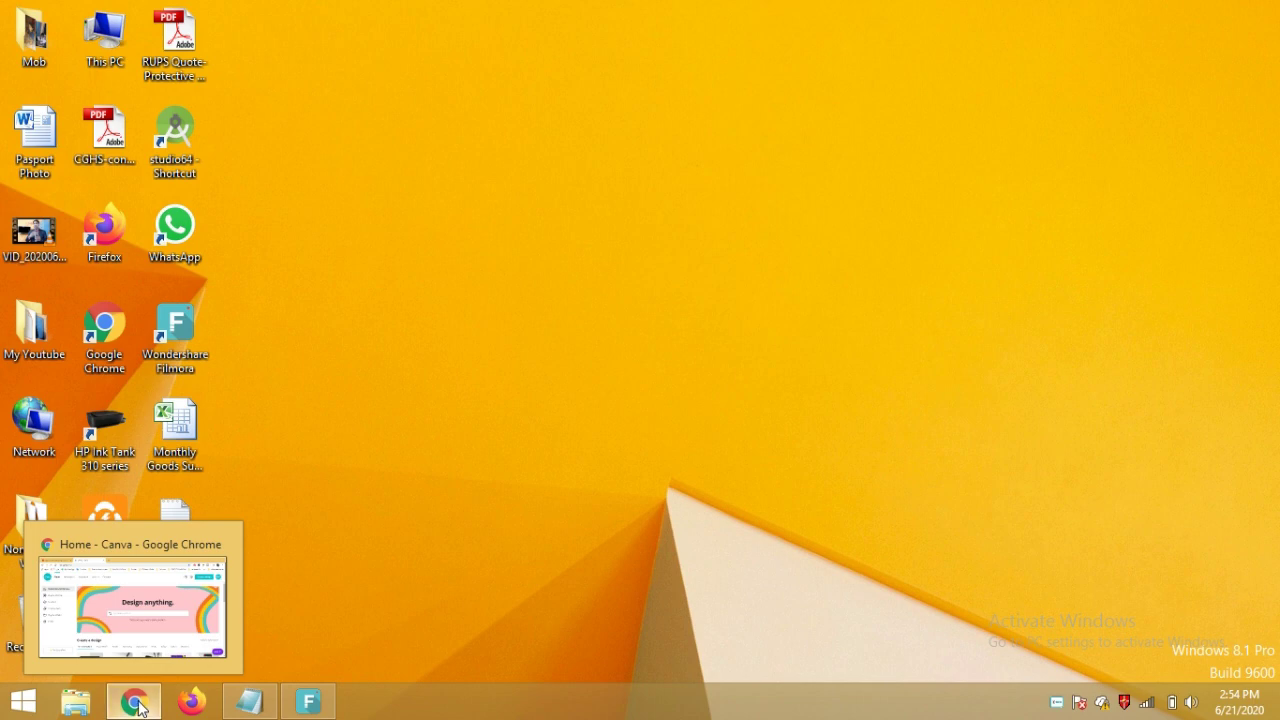
Step: Return to Canva's home page and search the templates for 'logo'
left_click(140, 707)
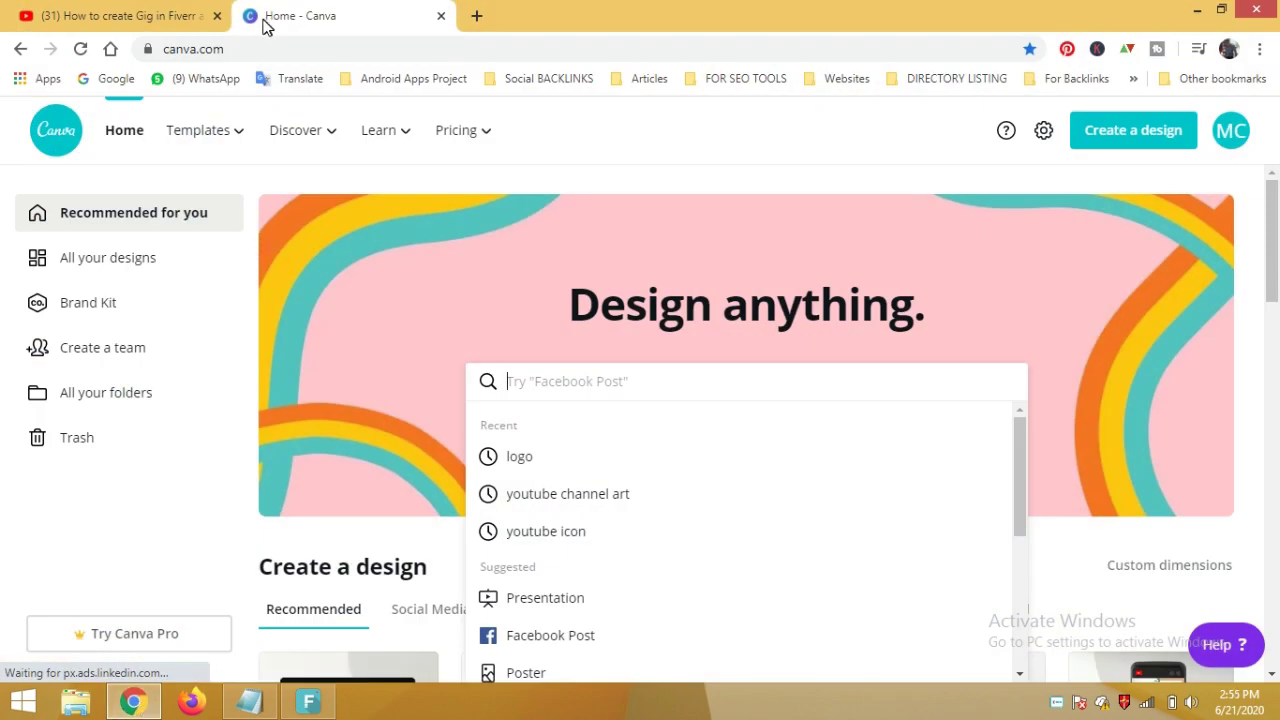
left_click(220, 49)
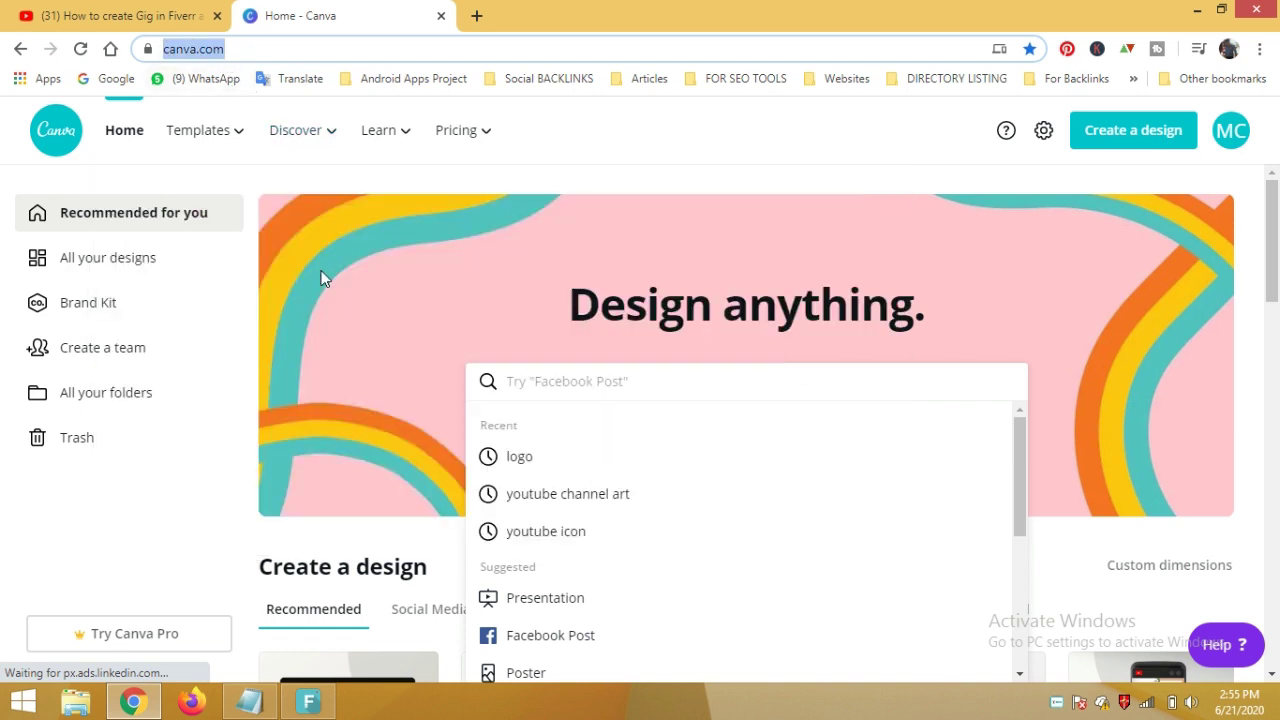
left_click(252, 492)
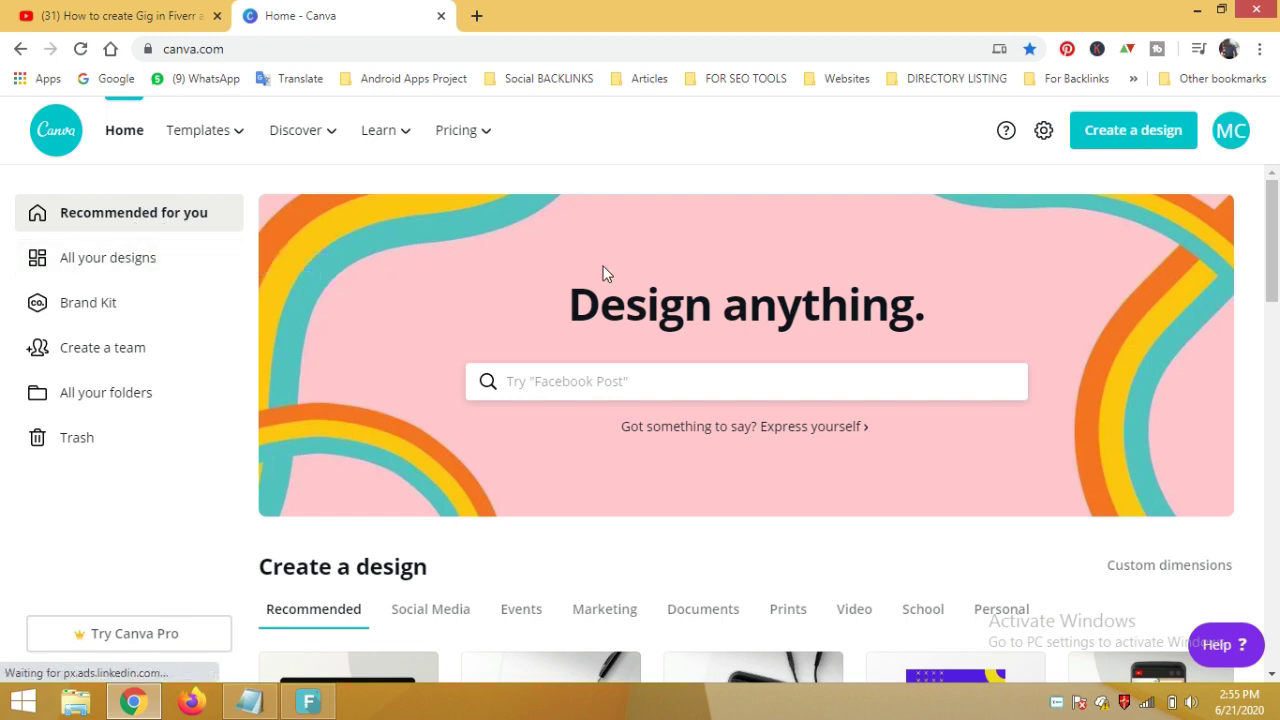
left_click(519, 383)
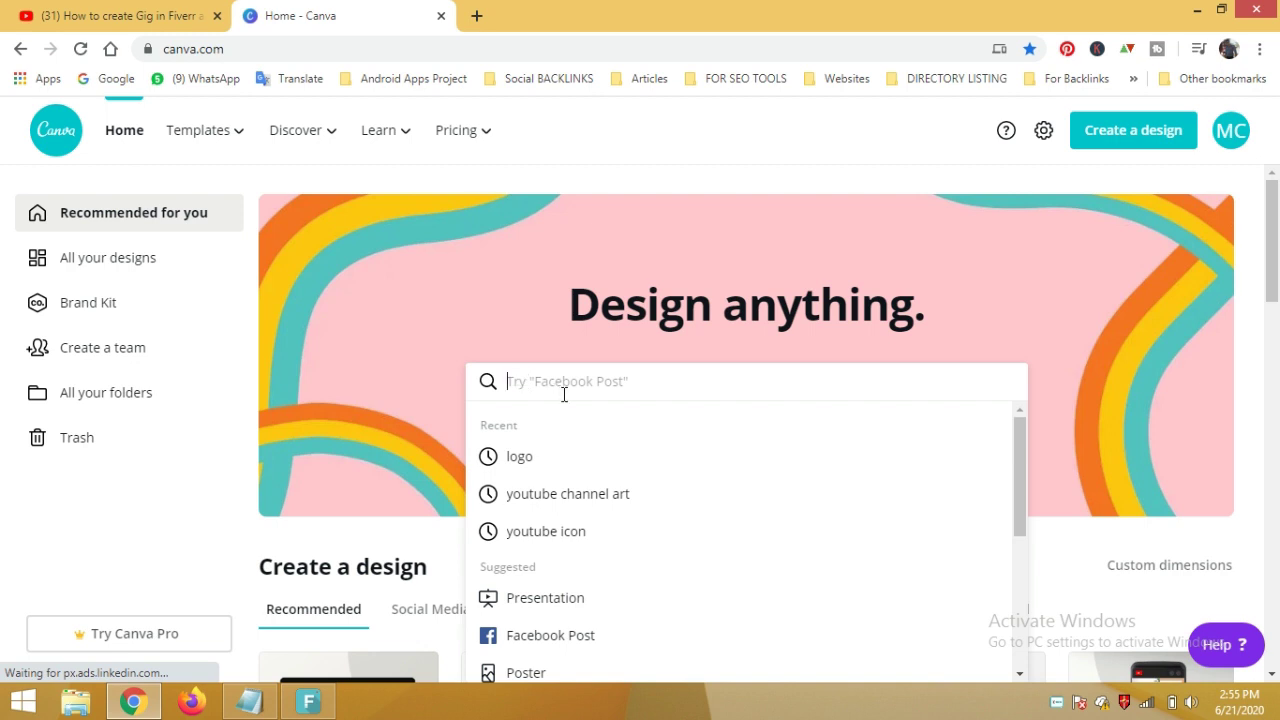
type("lo")
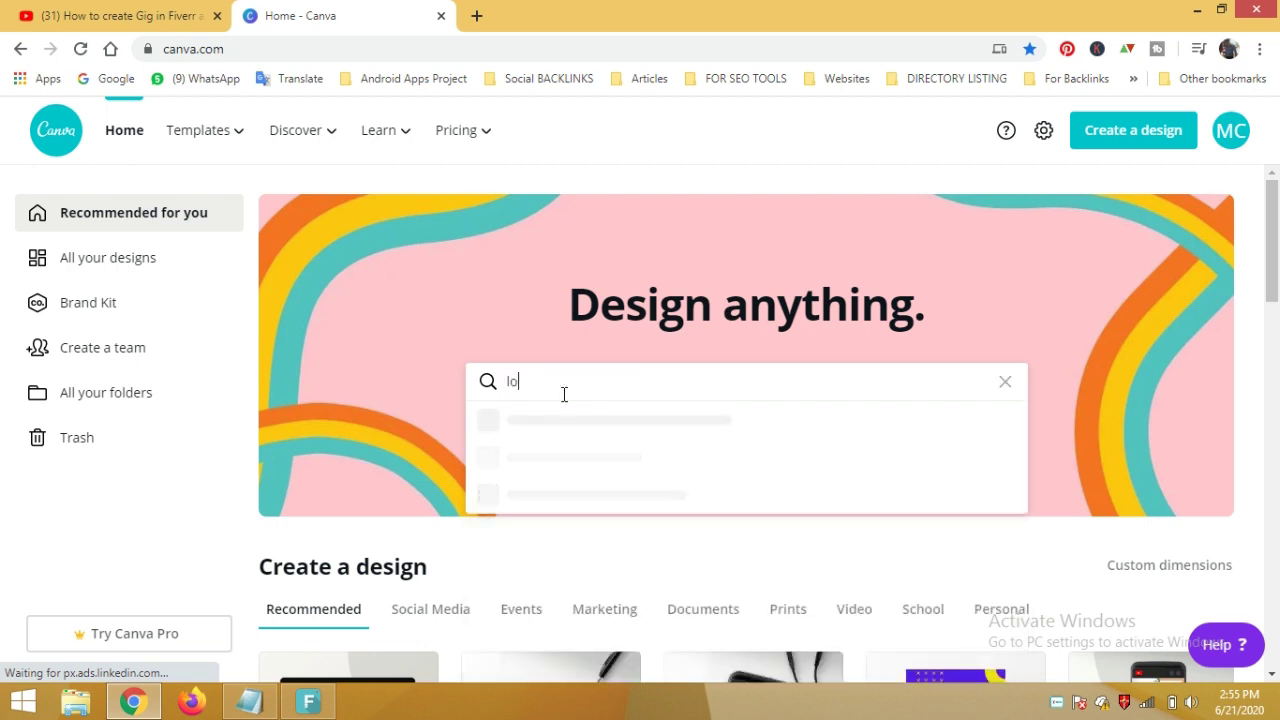
type("go")
key("Return")
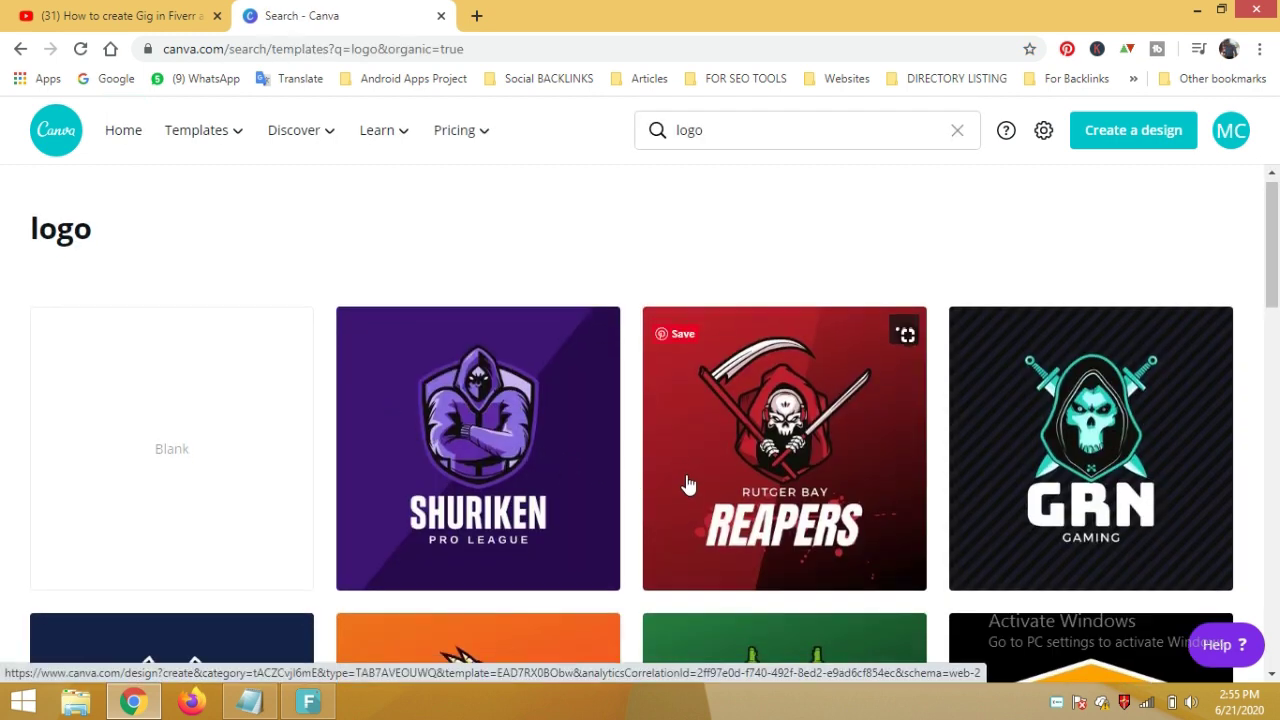
Step: Scroll through the logo template results
scroll(680, 480, "down", 2)
scroll(662, 466, "down", 1)
scroll(654, 460, "down", 3)
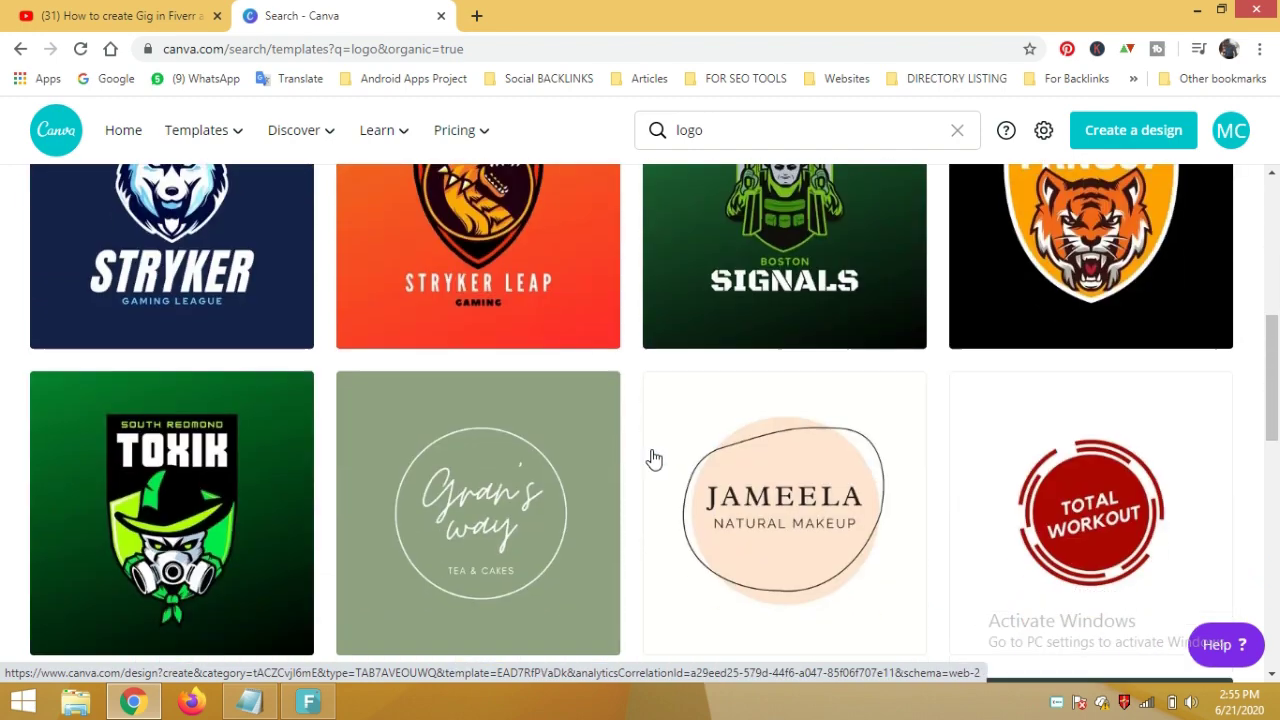
scroll(640, 462, "down", 1)
scroll(637, 463, "down", 1)
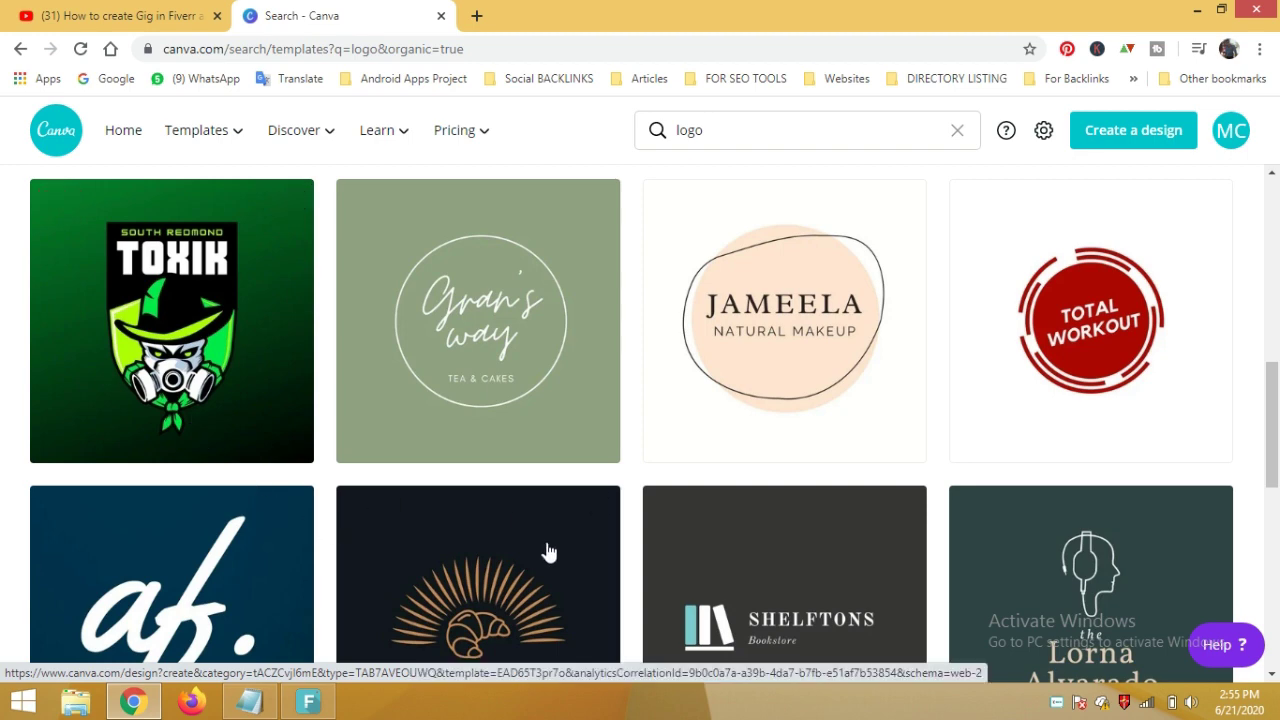
scroll(600, 510, "down", 2)
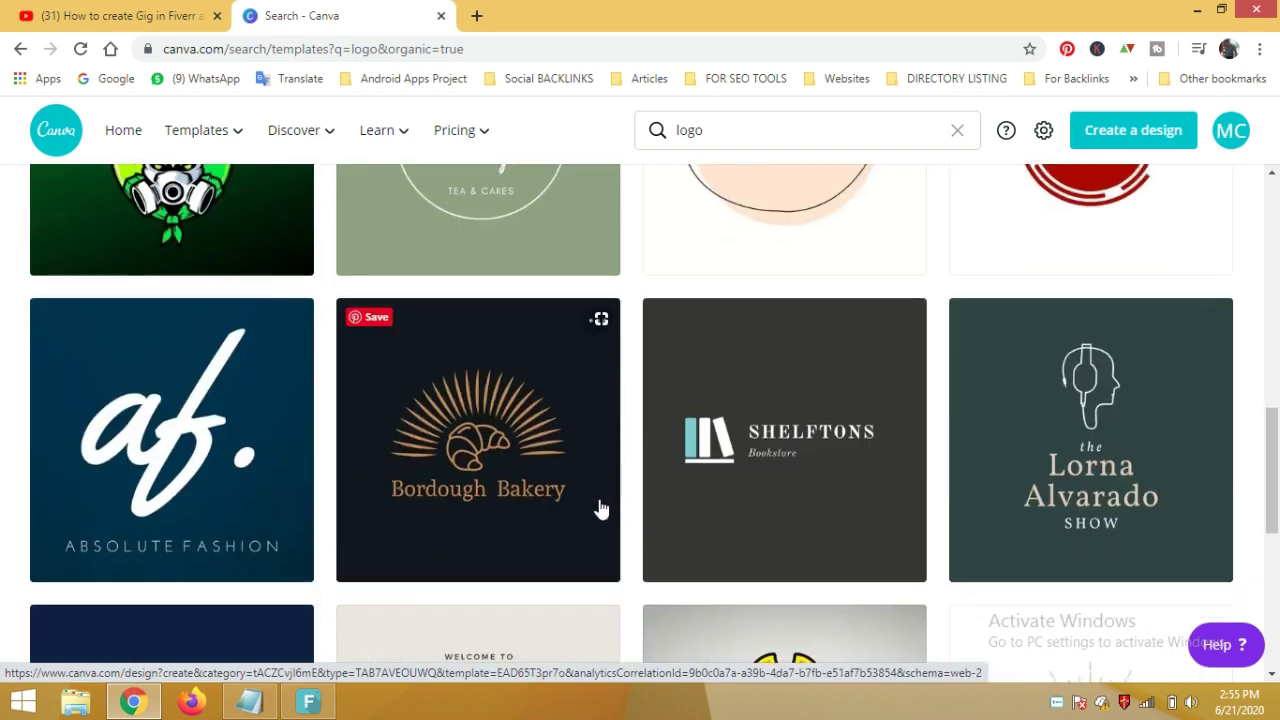
scroll(596, 515, "down", 2)
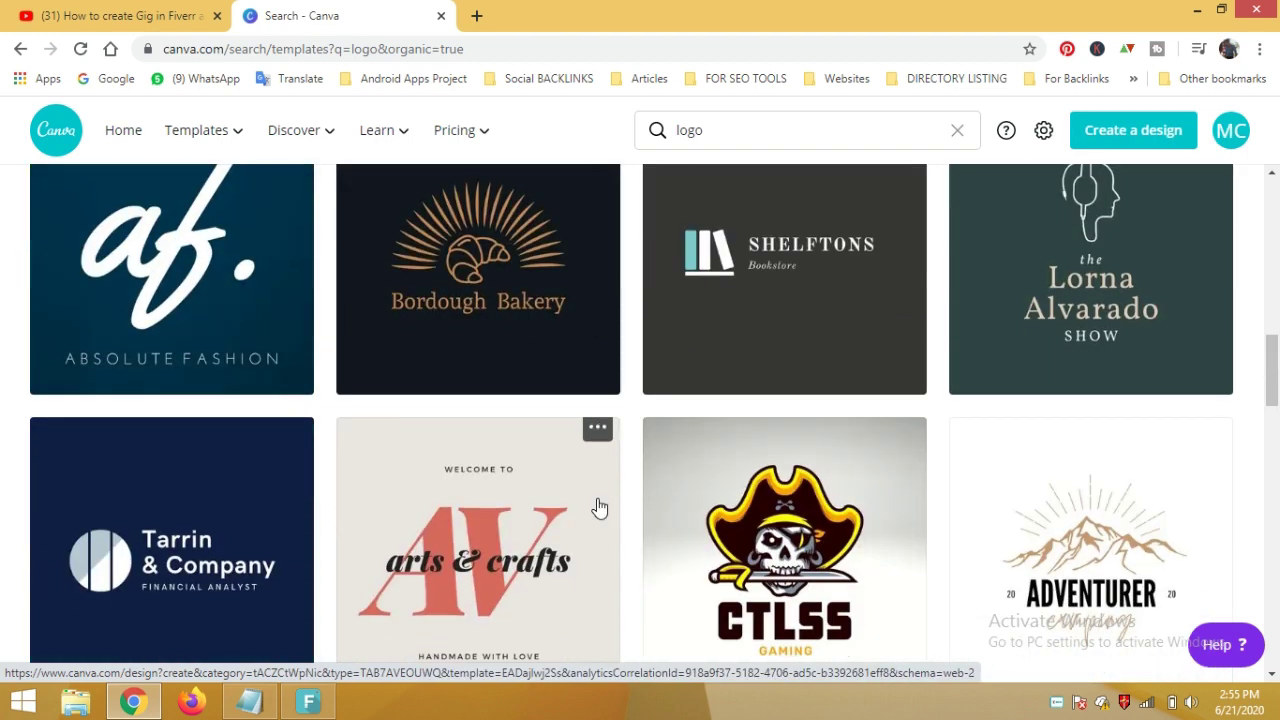
scroll(597, 507, "down", 3)
scroll(597, 507, "down", 1)
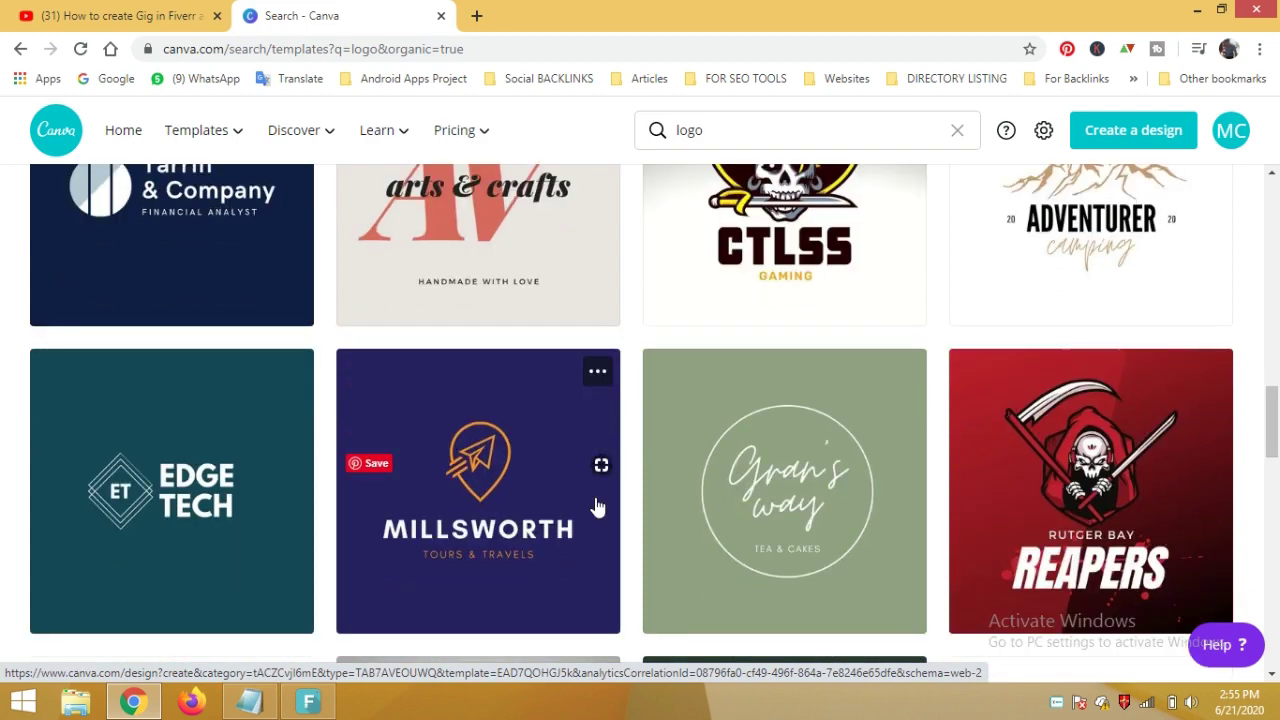
scroll(575, 540, "up", 2)
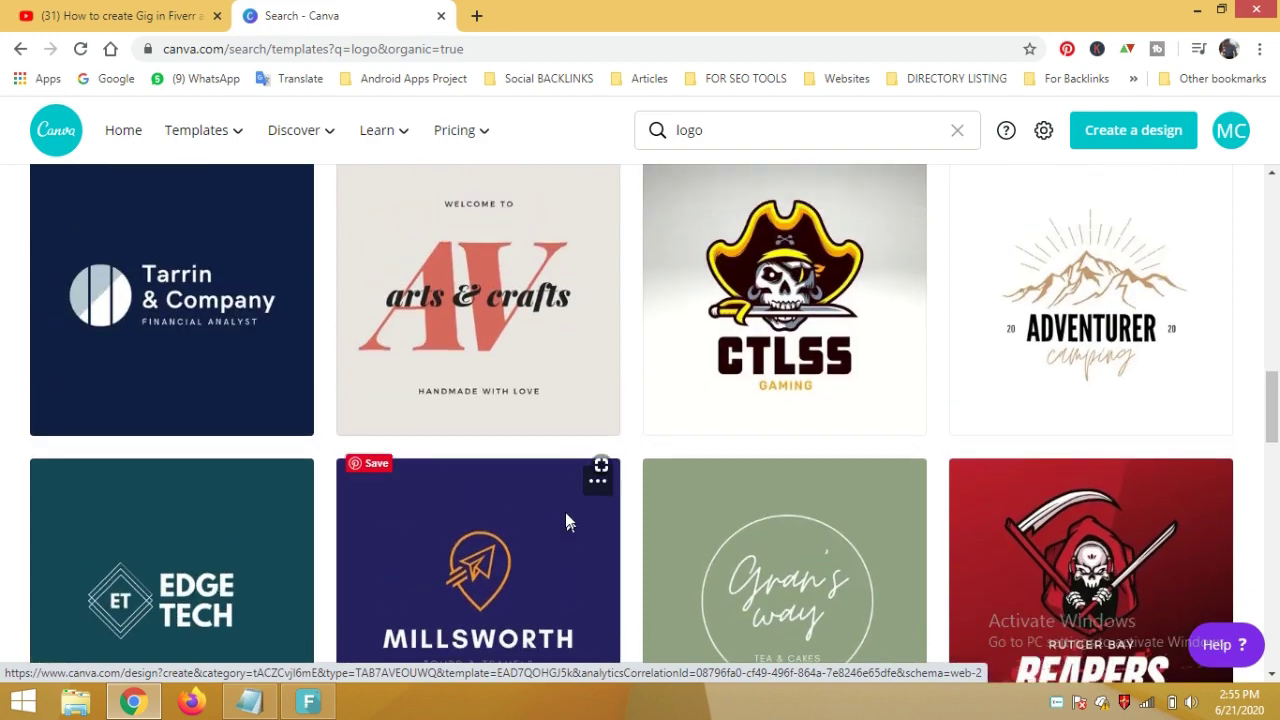
scroll(545, 490, "up", 3)
scroll(543, 486, "up", 4)
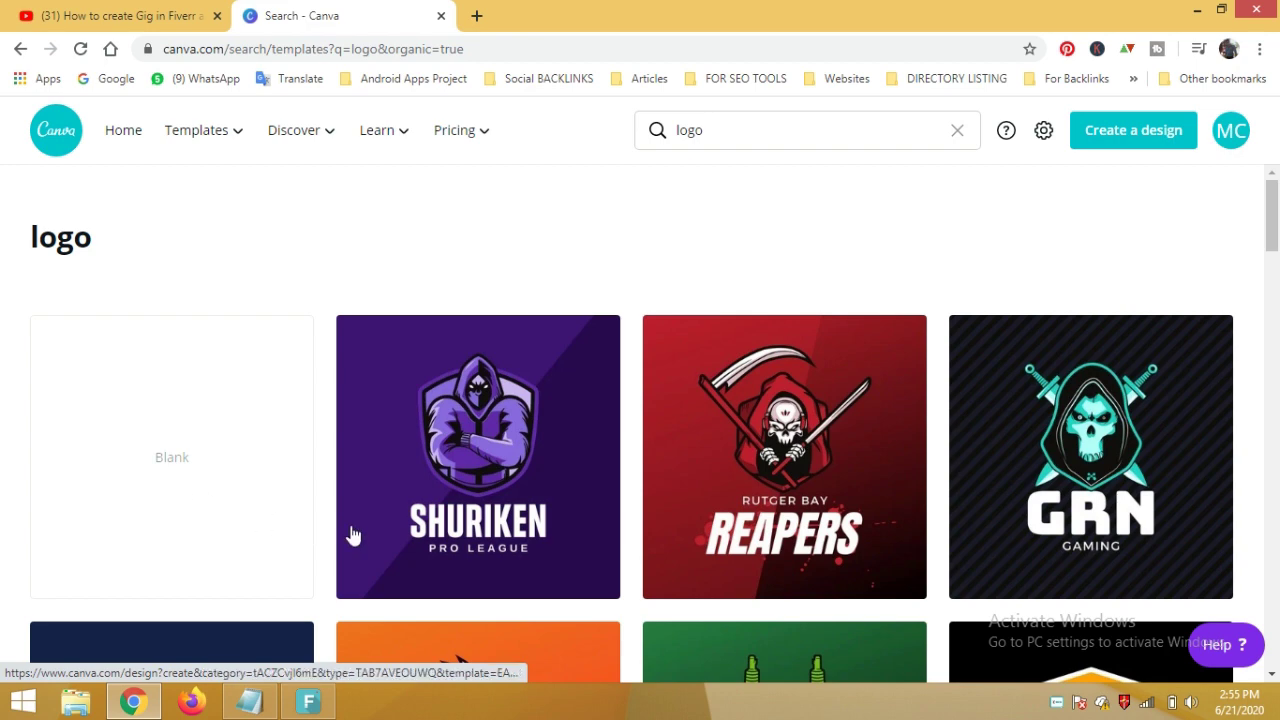
mouse_move(1090, 457)
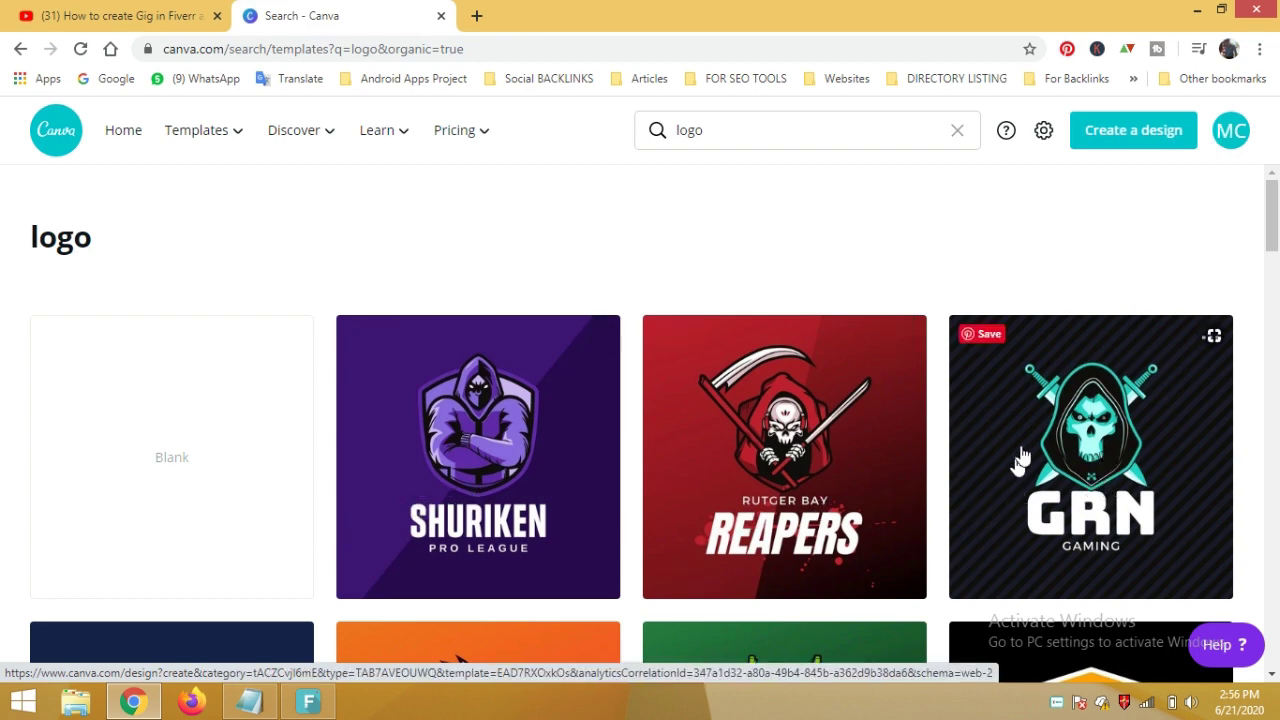
Step: Open the GRN Gaming skull template and inspect its skull, GRN and GAMING elements
left_click(1105, 462)
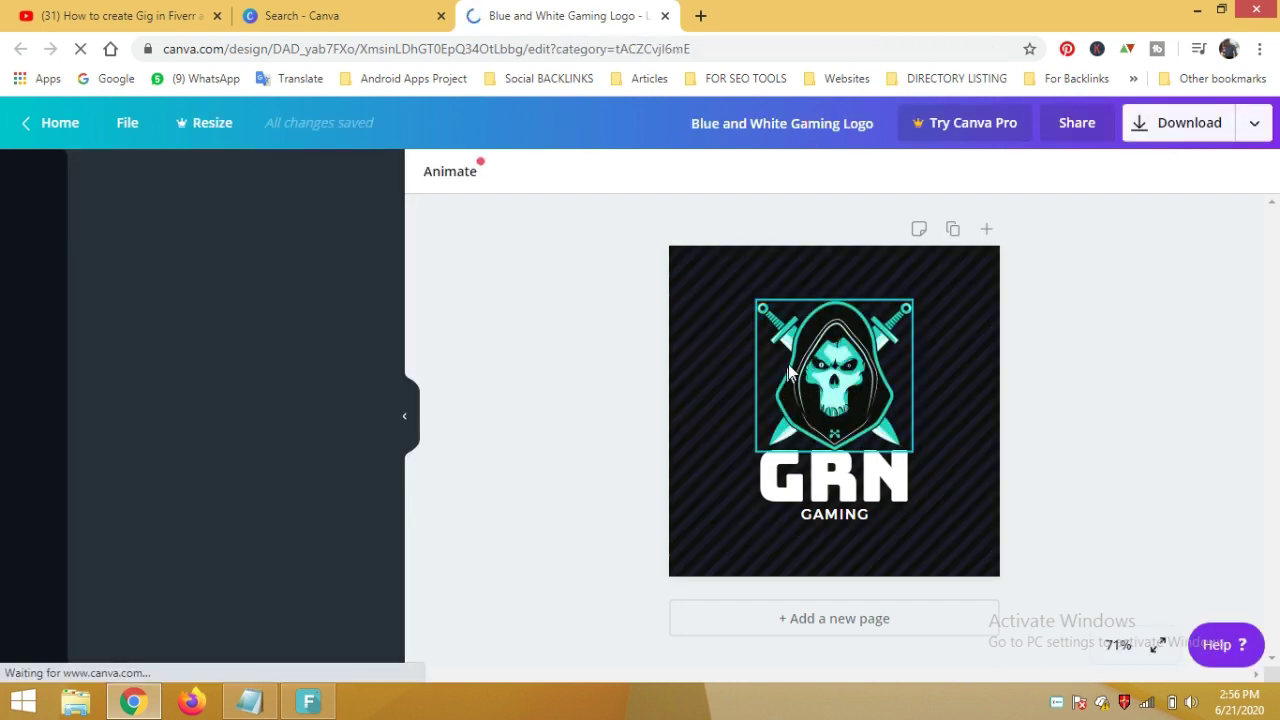
left_click(818, 370)
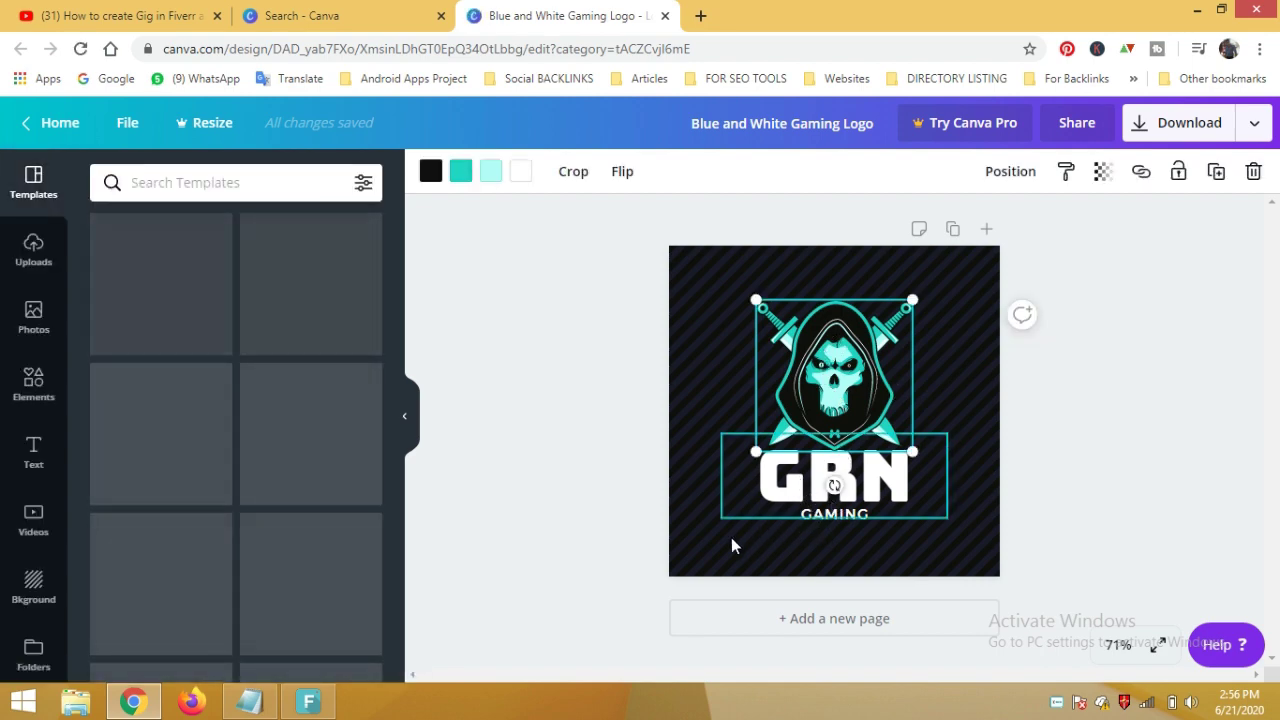
left_click(703, 322)
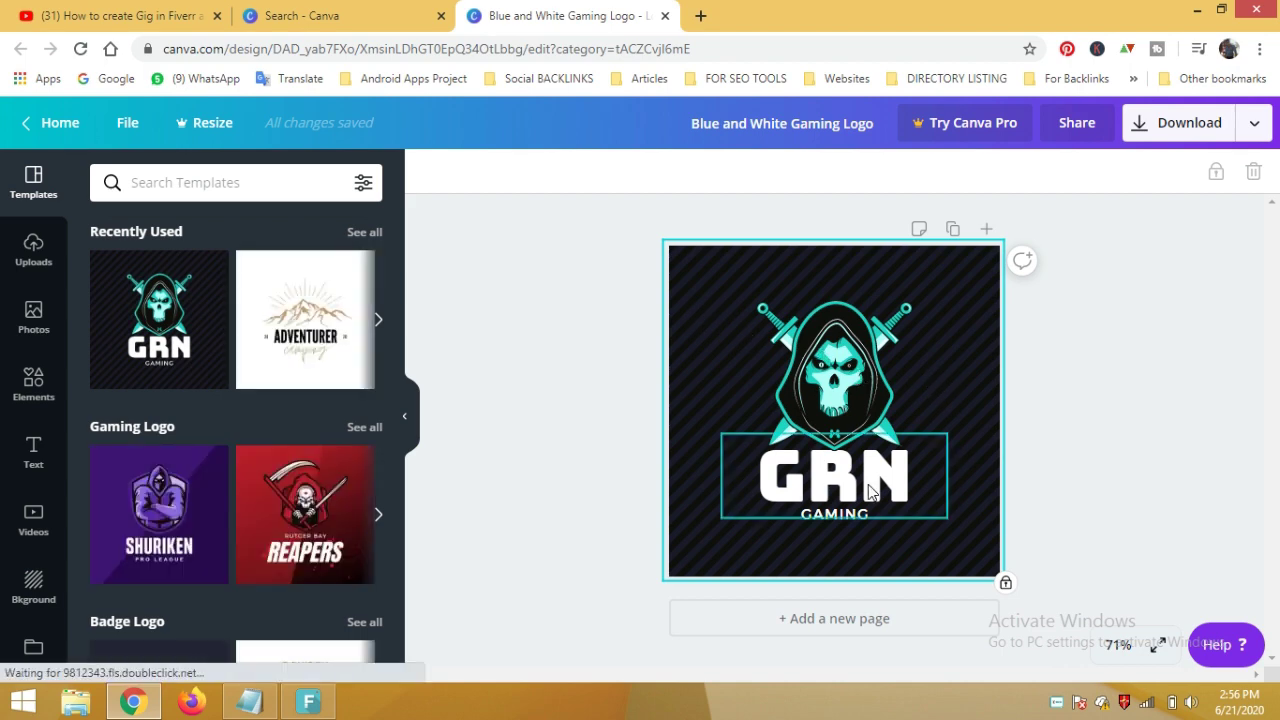
left_click(866, 452)
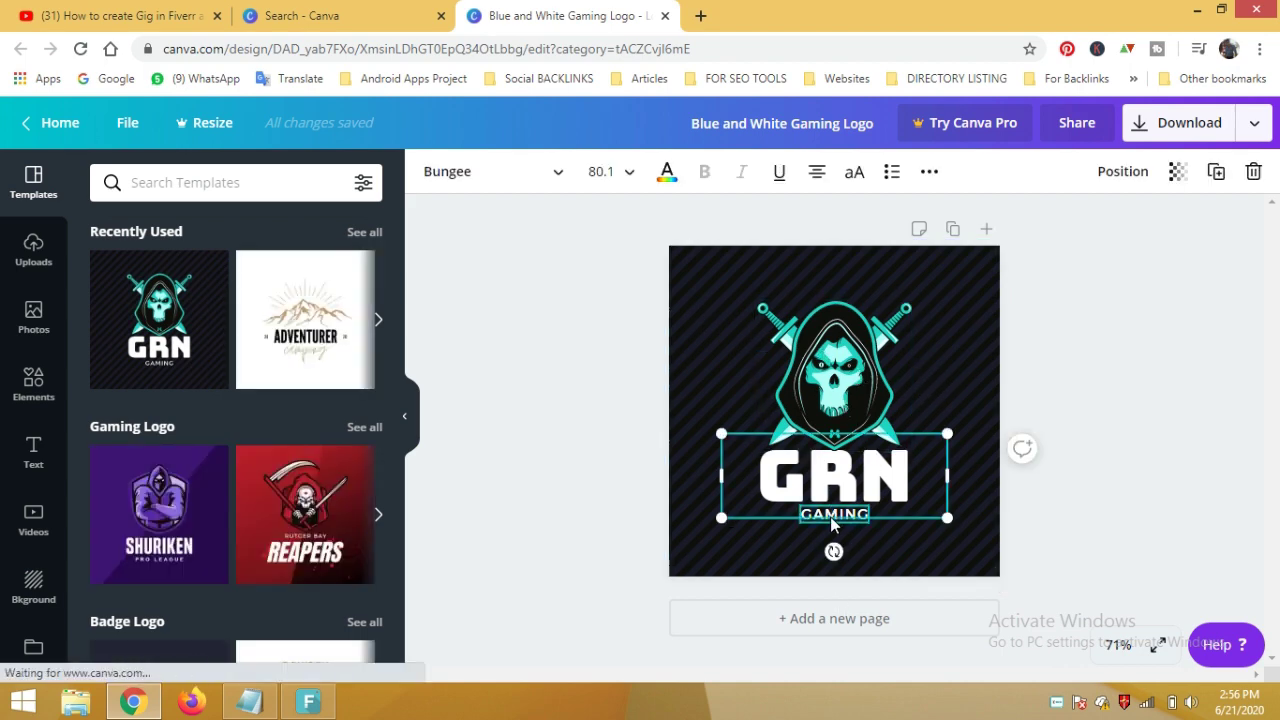
left_click(831, 516)
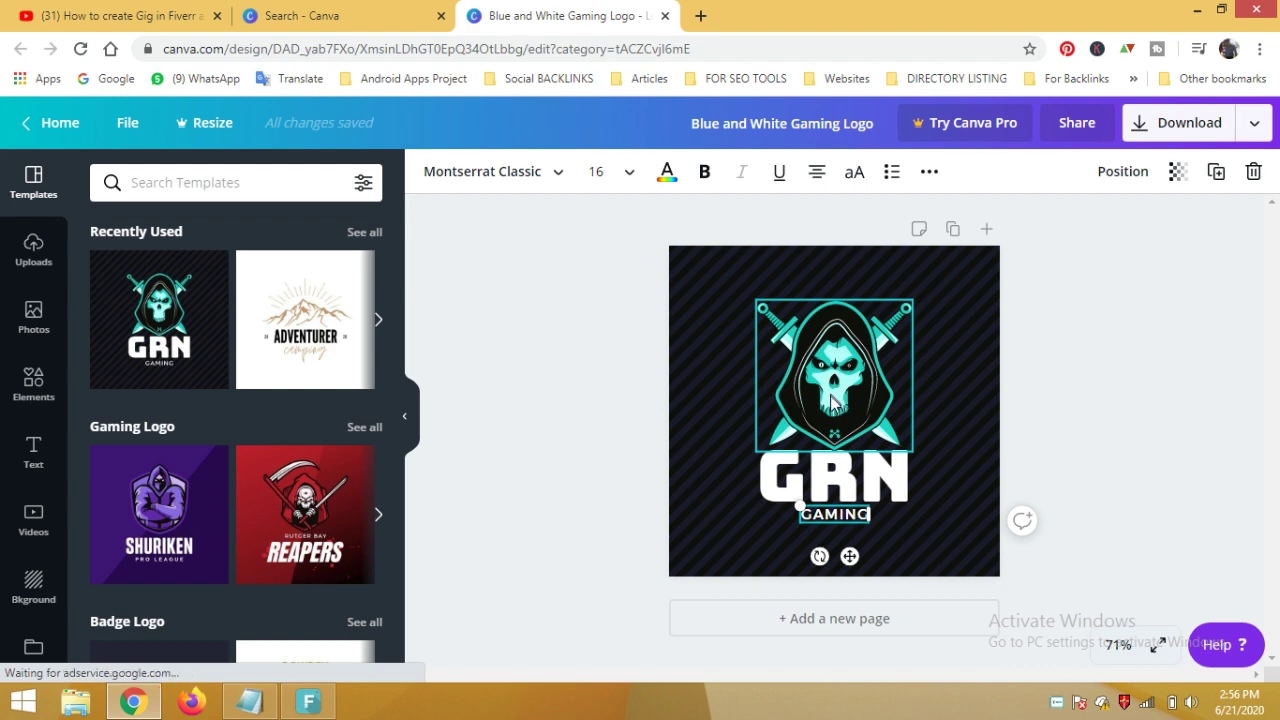
left_click(866, 400)
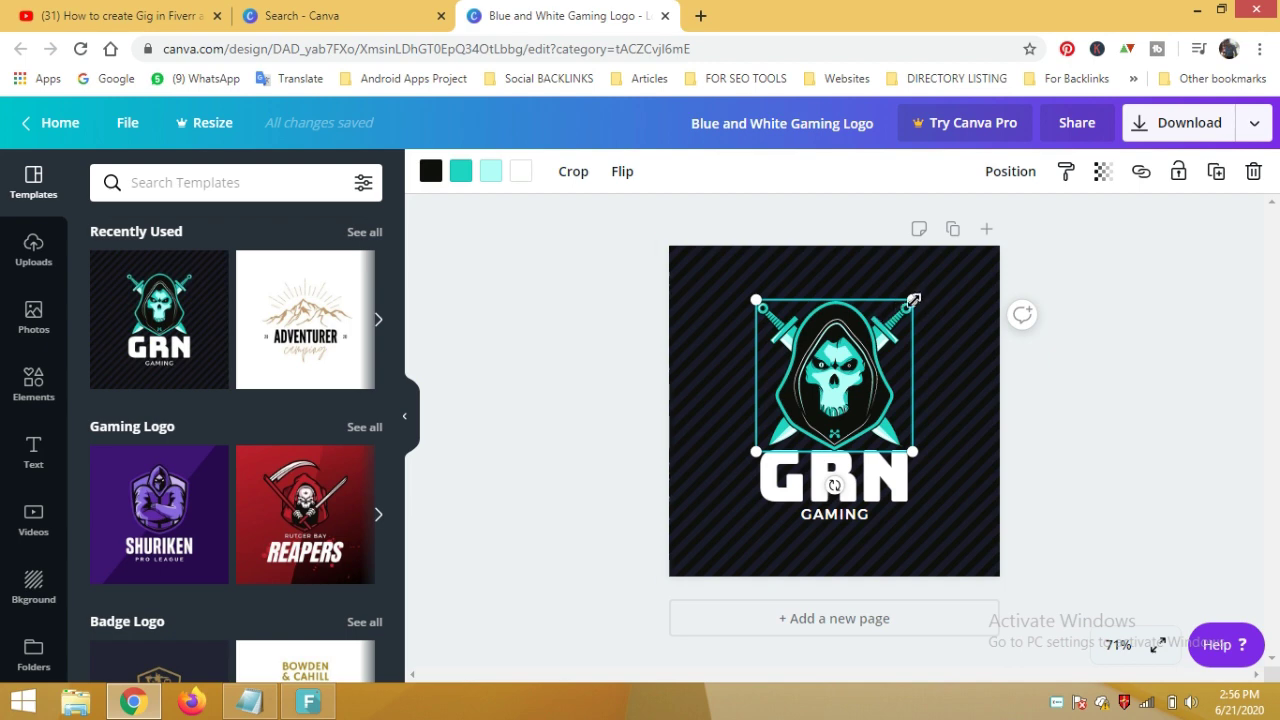
Step: Shrink the skull emblem slightly and shift it higher on the canvas
mouse_move(939, 281)
left_mouse_down()
mouse_move(843, 347)
mouse_move(916, 290)
left_mouse_up()
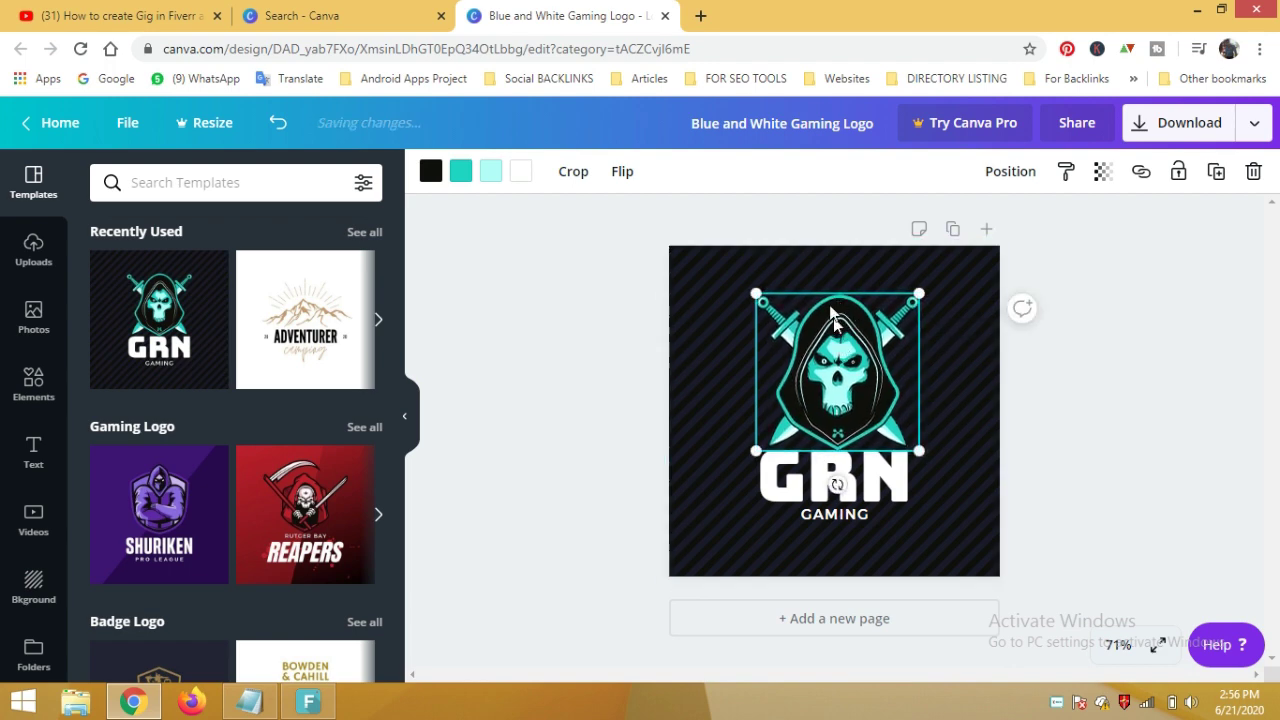
mouse_move(838, 299)
left_mouse_down()
mouse_move(836, 282)
mouse_move(829, 300)
left_mouse_up()
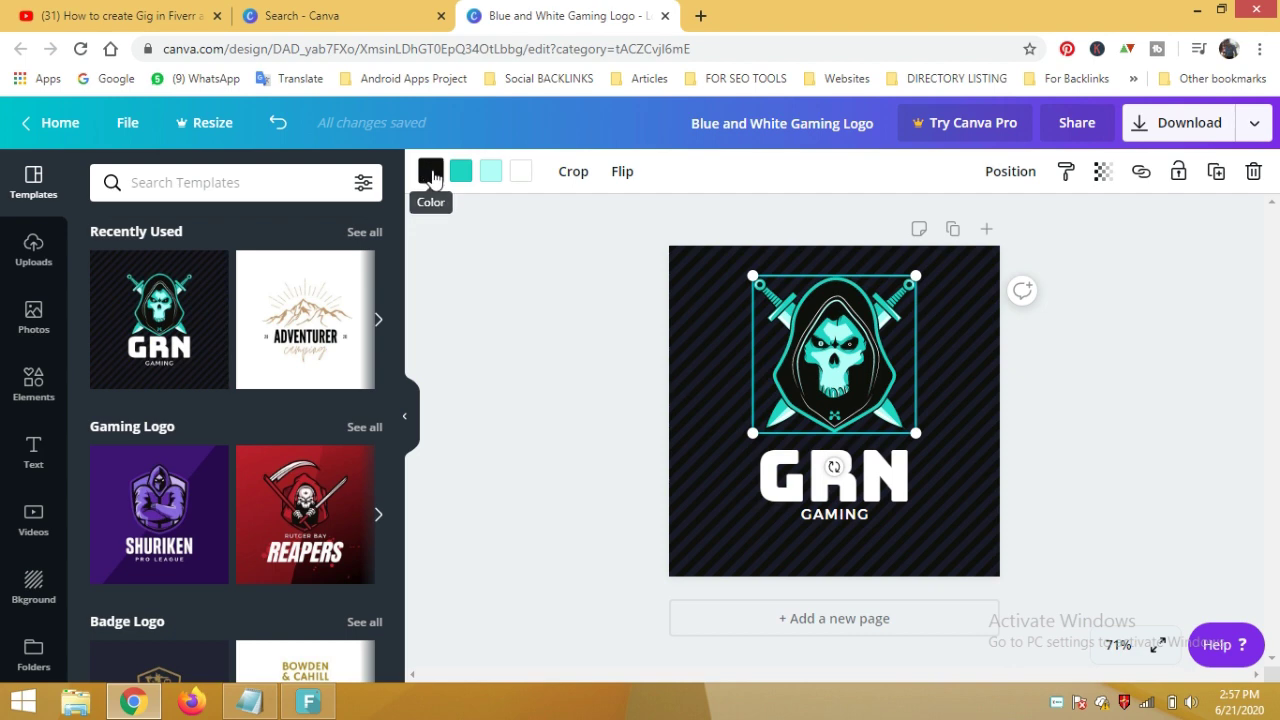
Step: Turn the emblem's black parts cobalt blue, then darken them to navy #032e66
left_click(431, 172)
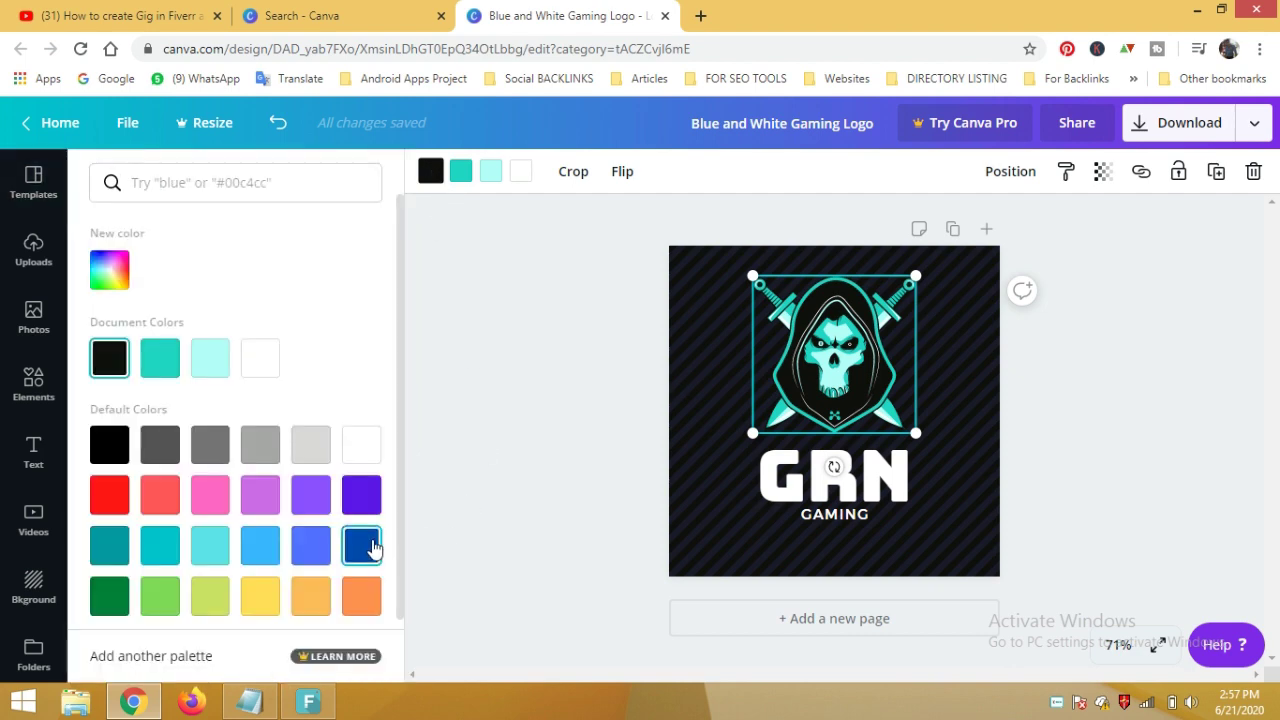
scroll(368, 538, "down", 1)
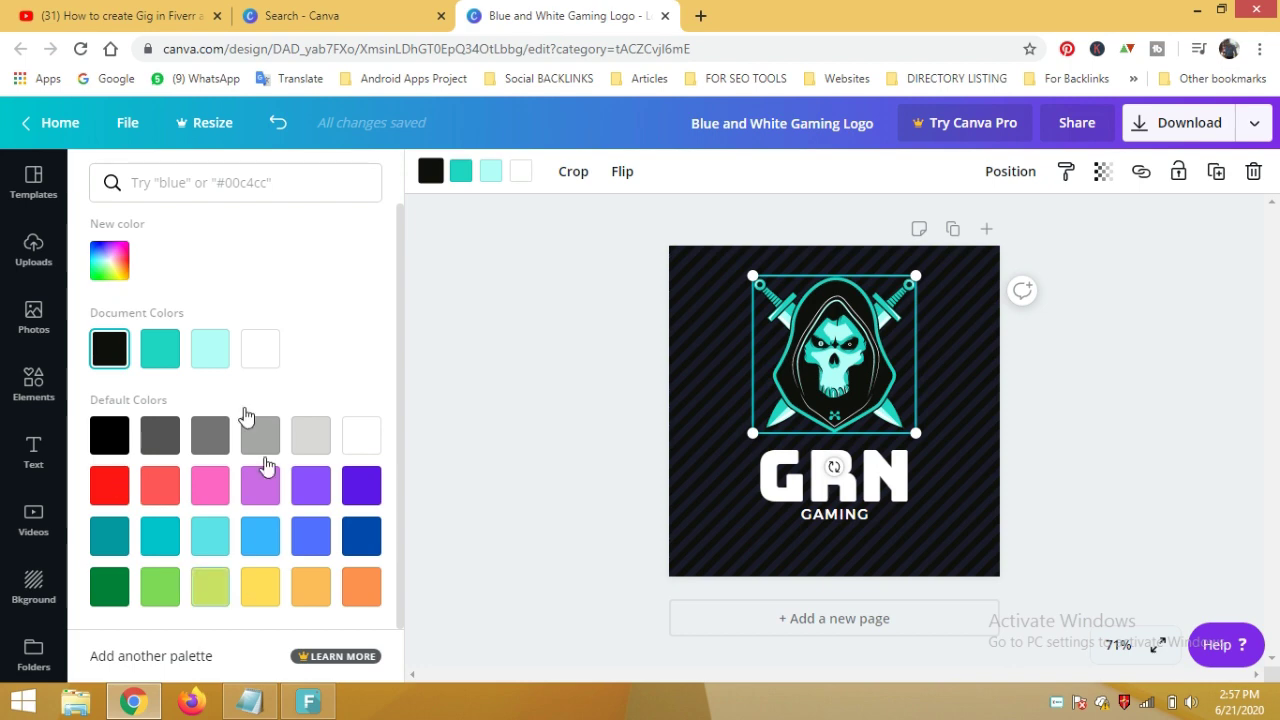
left_click(363, 548)
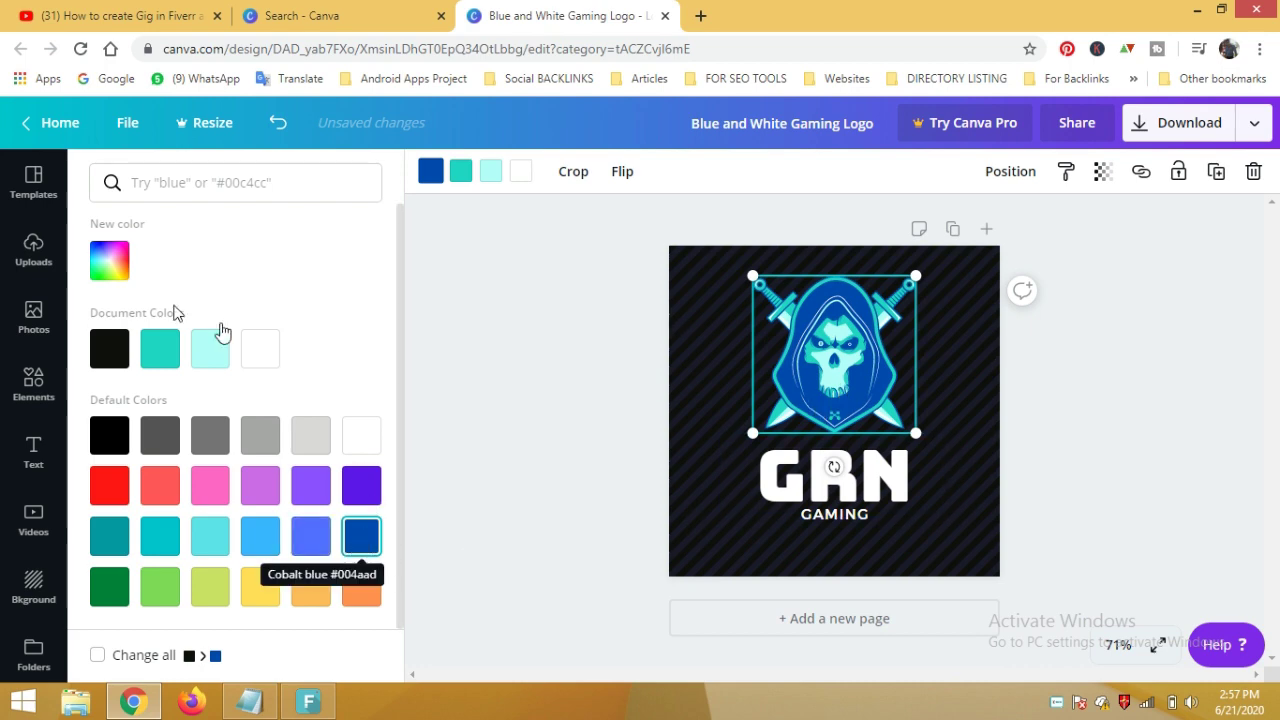
left_click(108, 268)
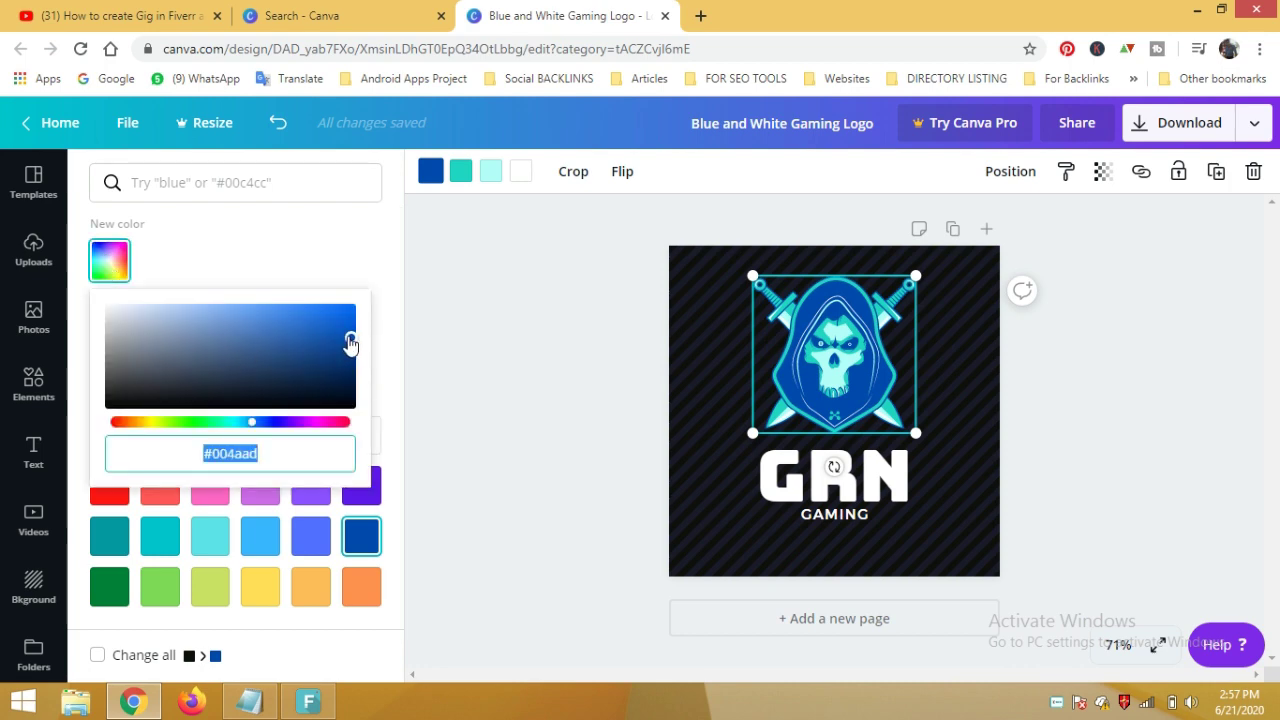
mouse_move(351, 337)
left_mouse_down()
mouse_move(311, 373)
mouse_move(283, 343)
mouse_move(209, 309)
mouse_move(203, 326)
mouse_move(303, 340)
mouse_move(337, 360)
left_mouse_up()
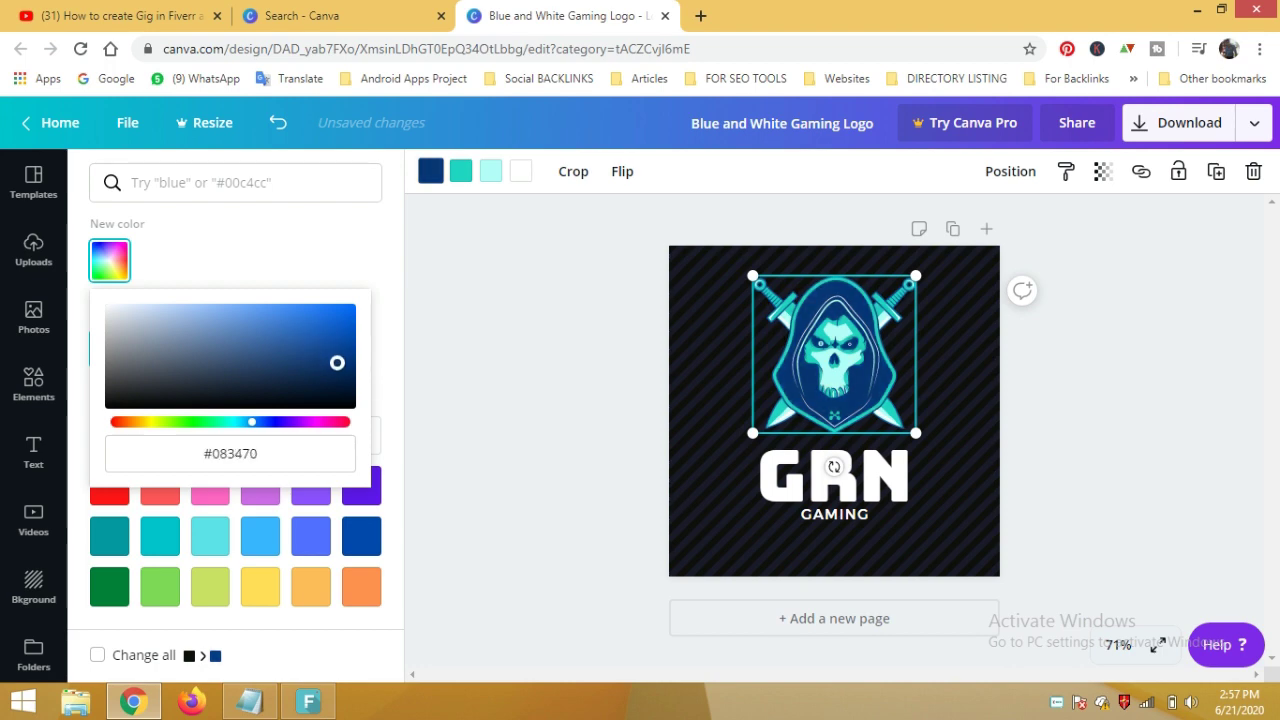
left_click_drag(337, 362, 341, 366)
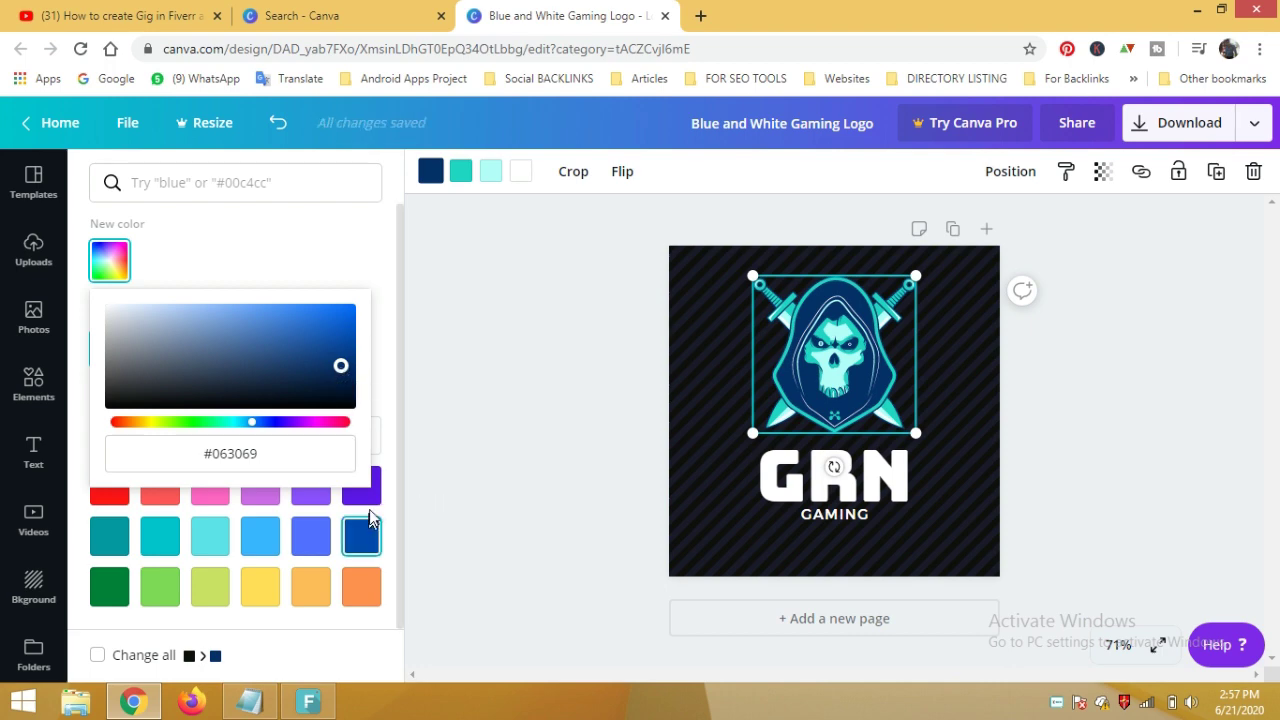
left_click_drag(340, 370, 348, 366)
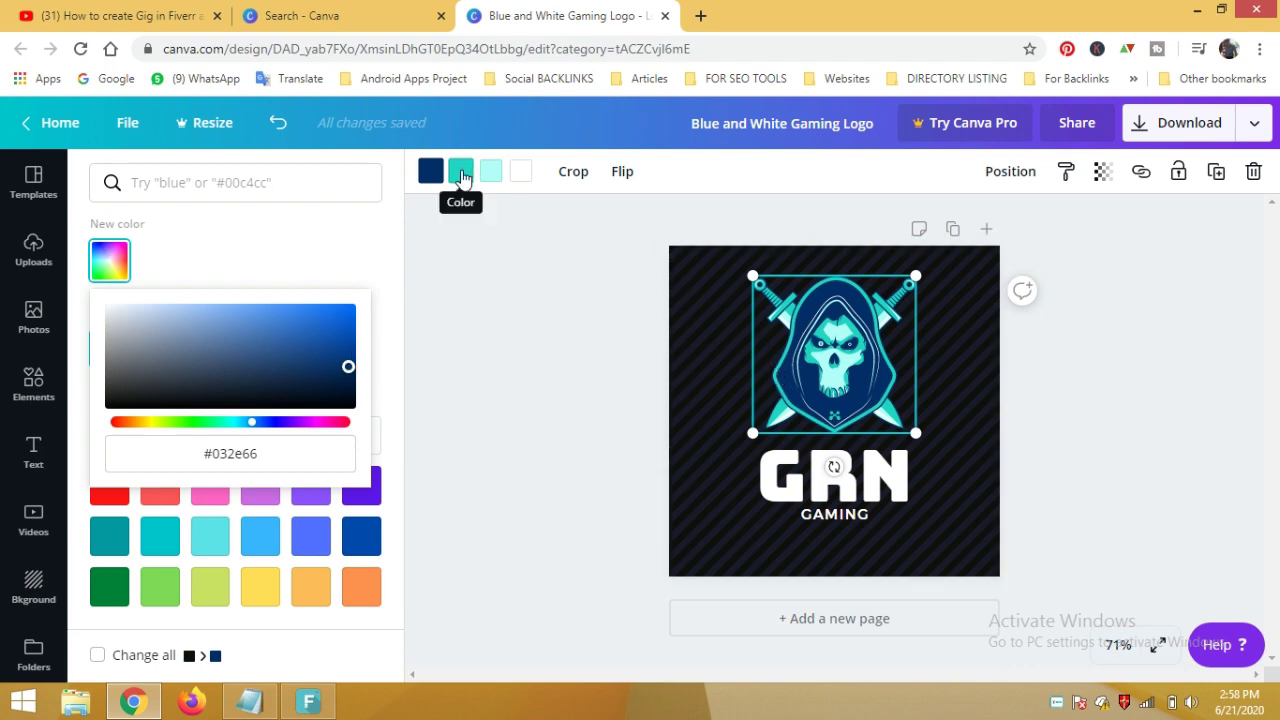
left_click(462, 177)
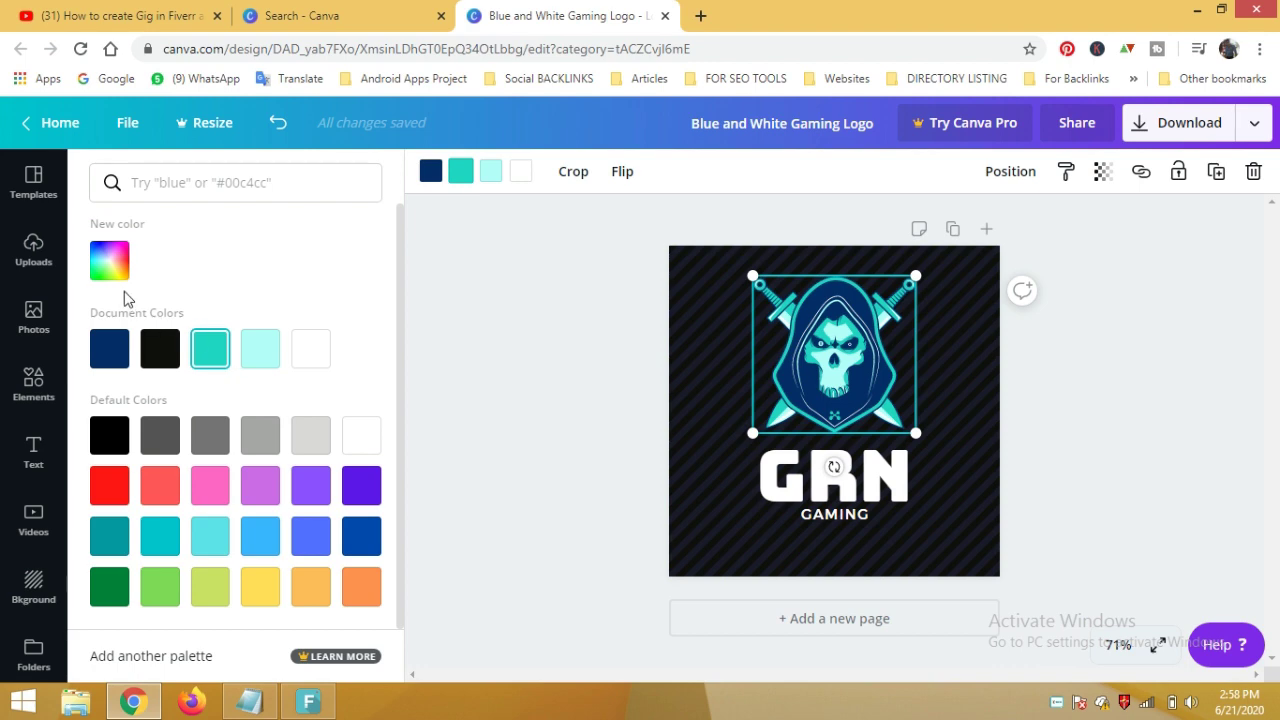
Step: Shift the emblem's teal parts to a pale aqua with the custom colour picker
left_click(109, 262)
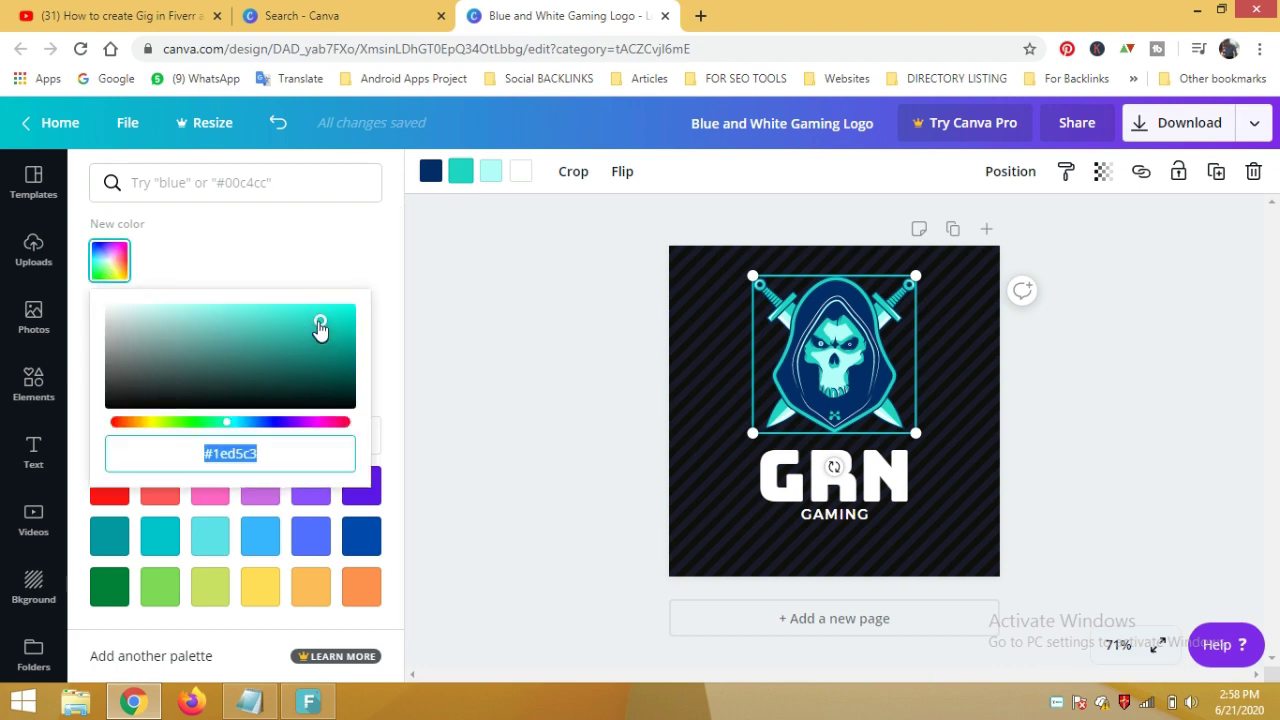
mouse_move(320, 328)
left_mouse_down()
mouse_move(330, 341)
mouse_move(255, 326)
left_mouse_up()
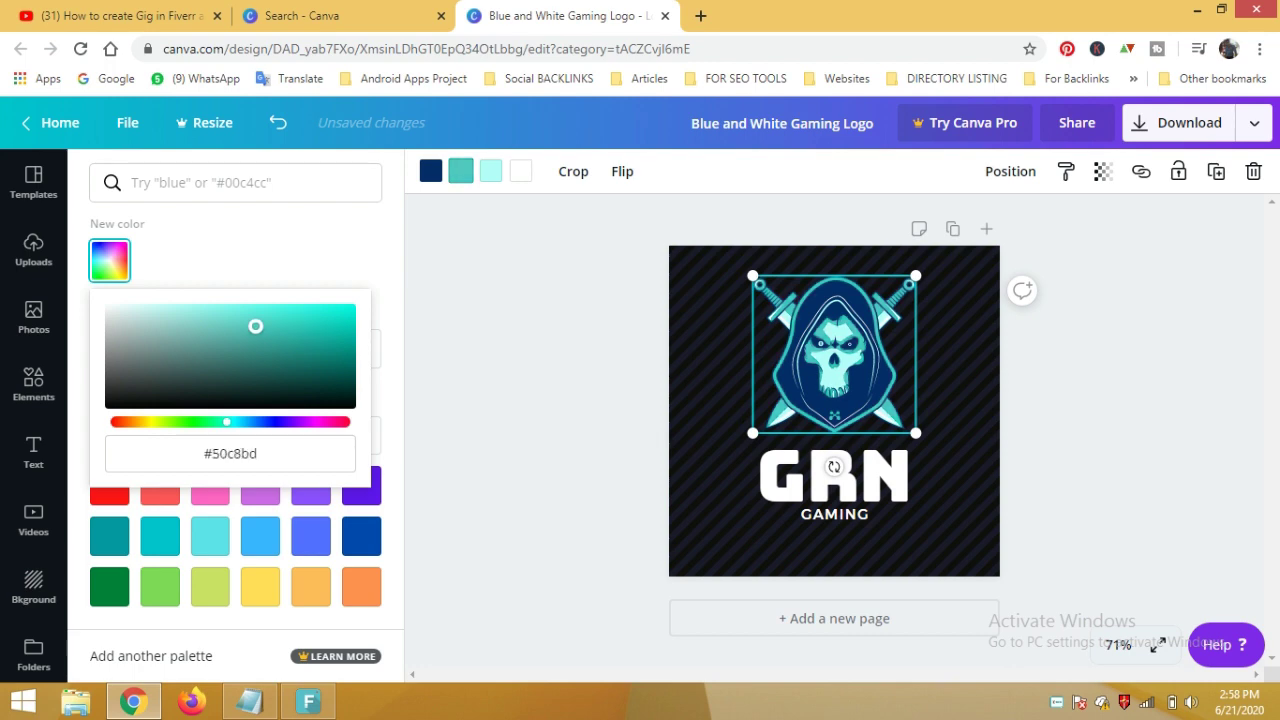
mouse_move(255, 326)
left_mouse_down()
mouse_move(207, 309)
mouse_move(226, 311)
left_mouse_up()
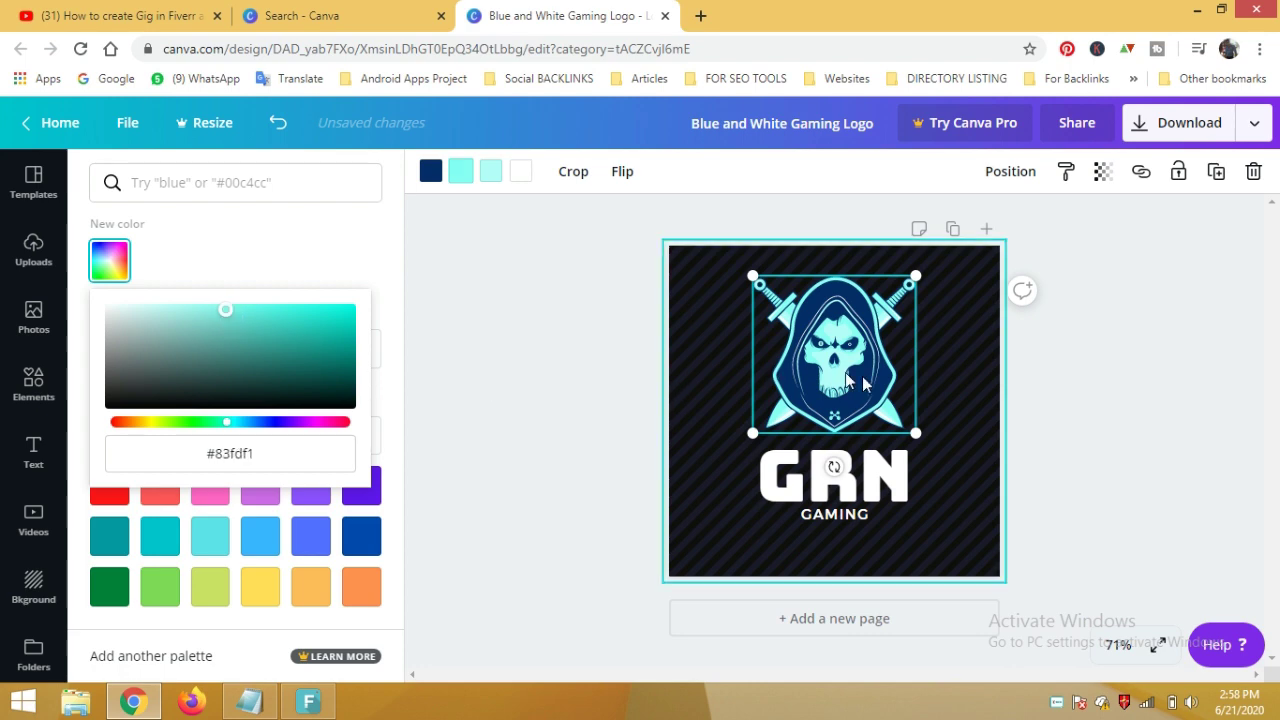
left_click(492, 175)
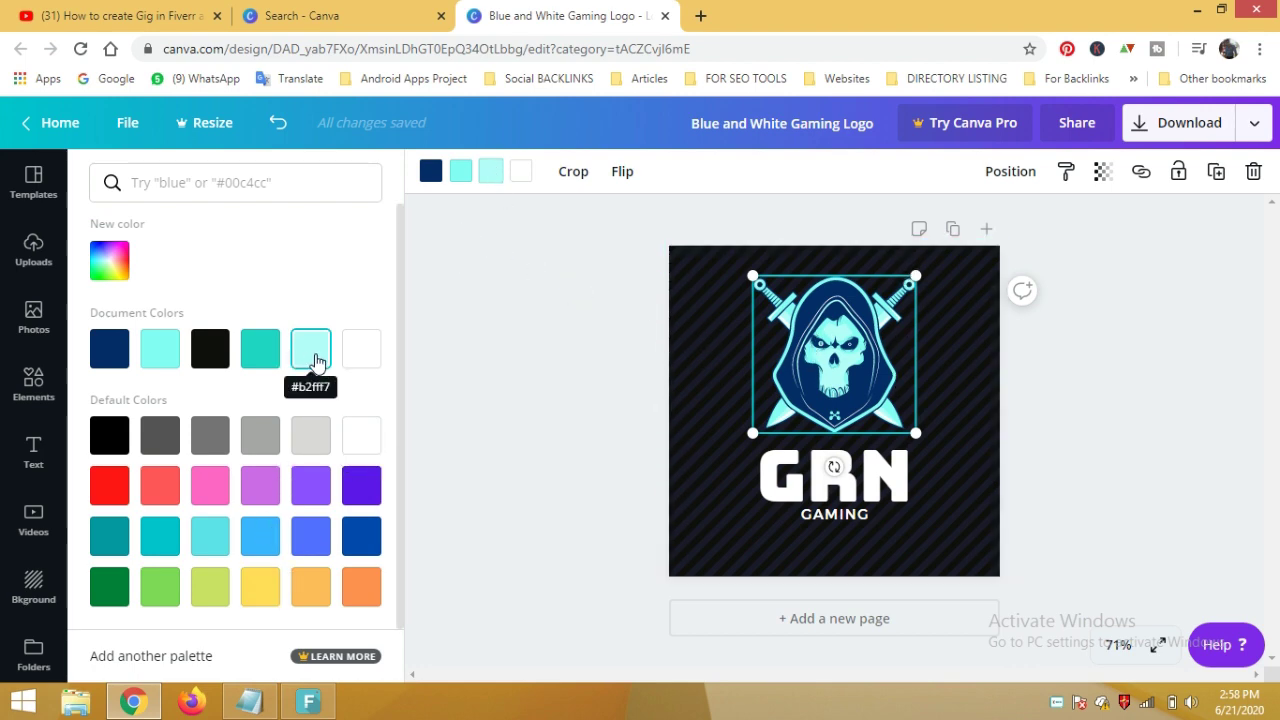
Step: Make the skull's light-cyan accents peach and its white accents yellow
left_click(260, 596)
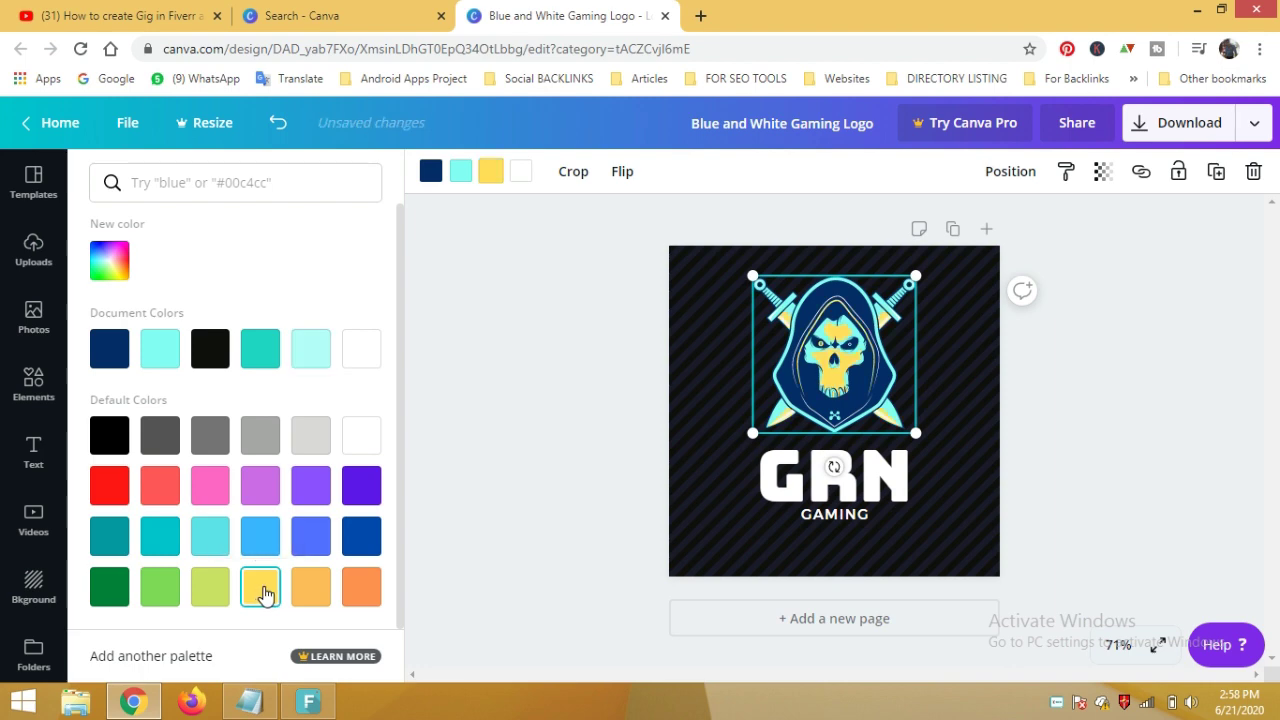
left_click(210, 590)
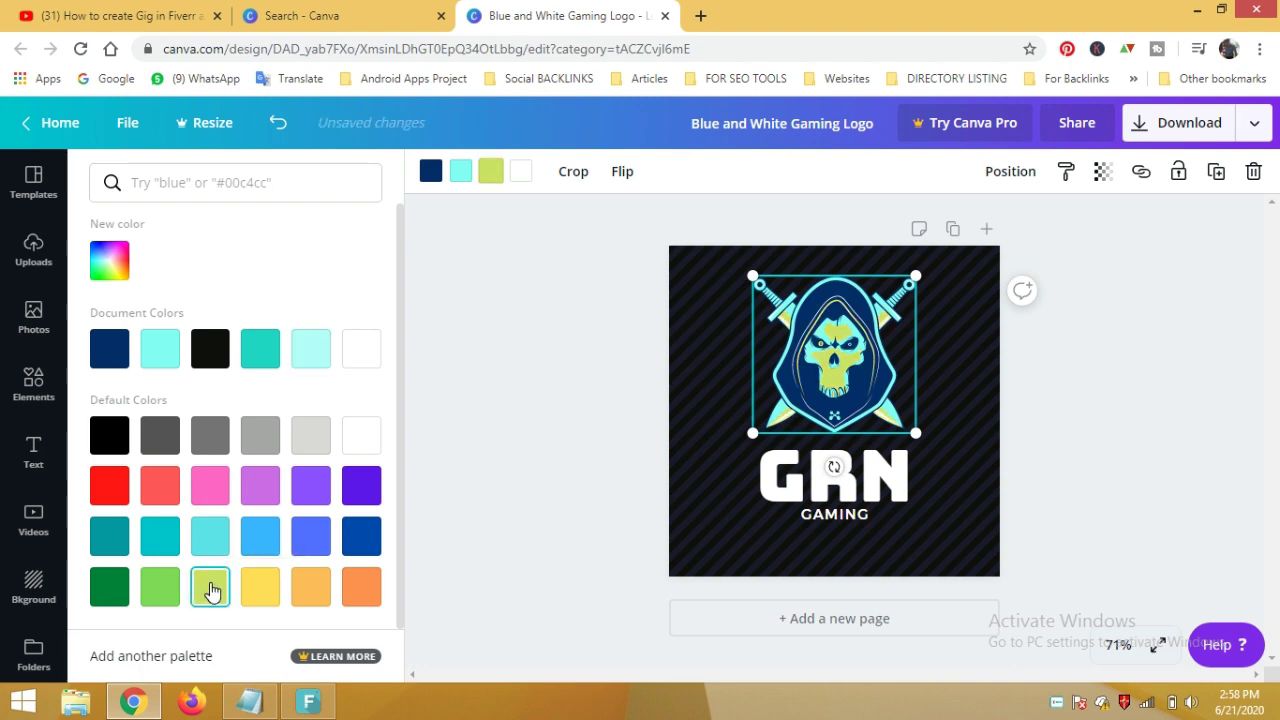
left_click(160, 594)
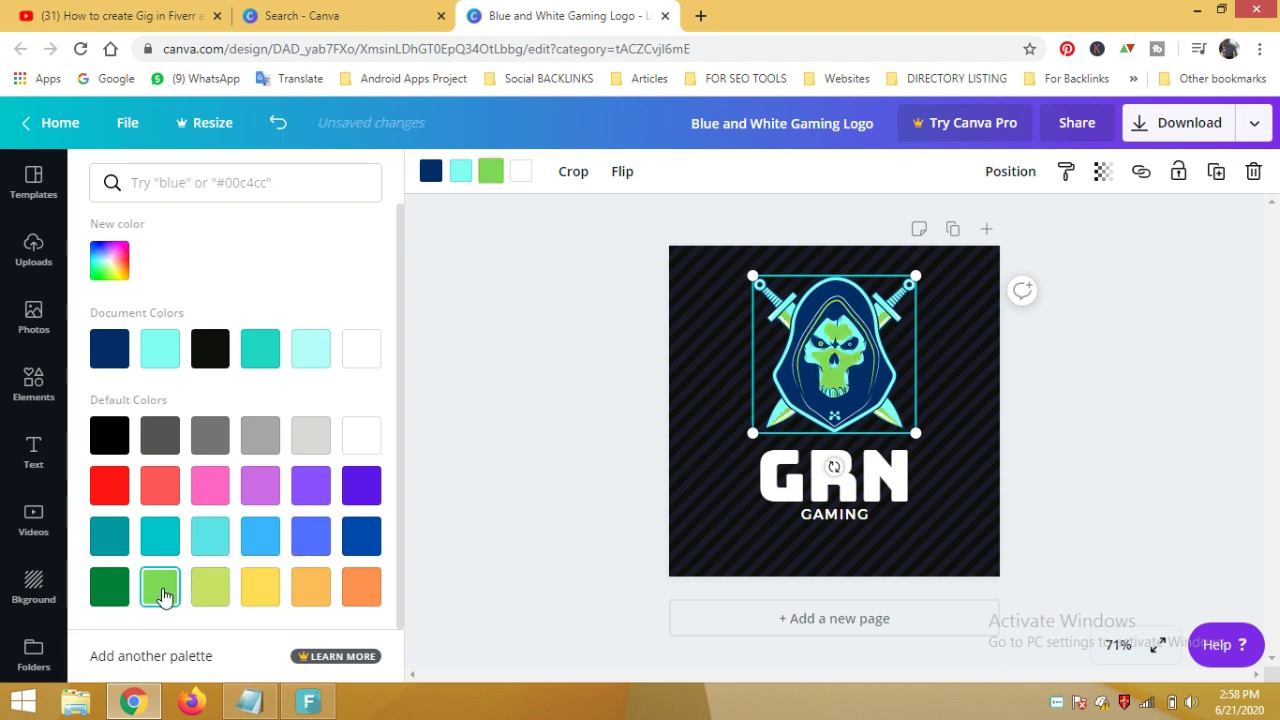
left_click(314, 594)
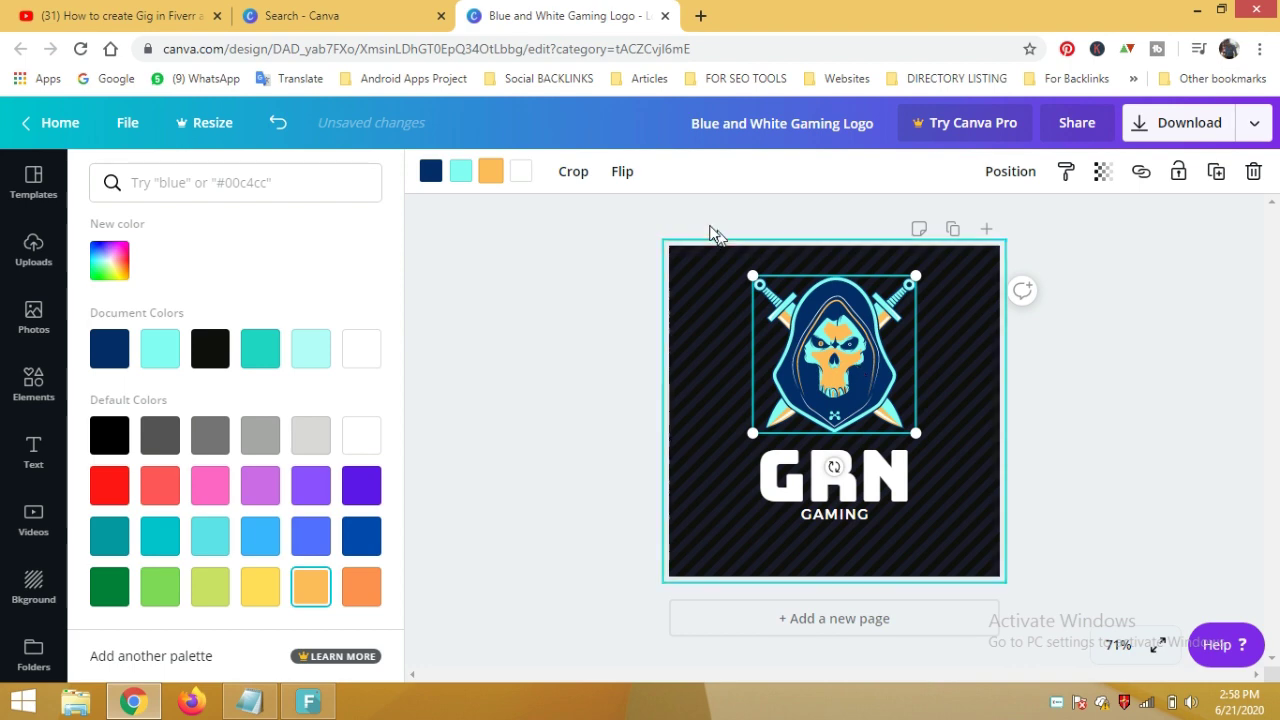
left_click(519, 173)
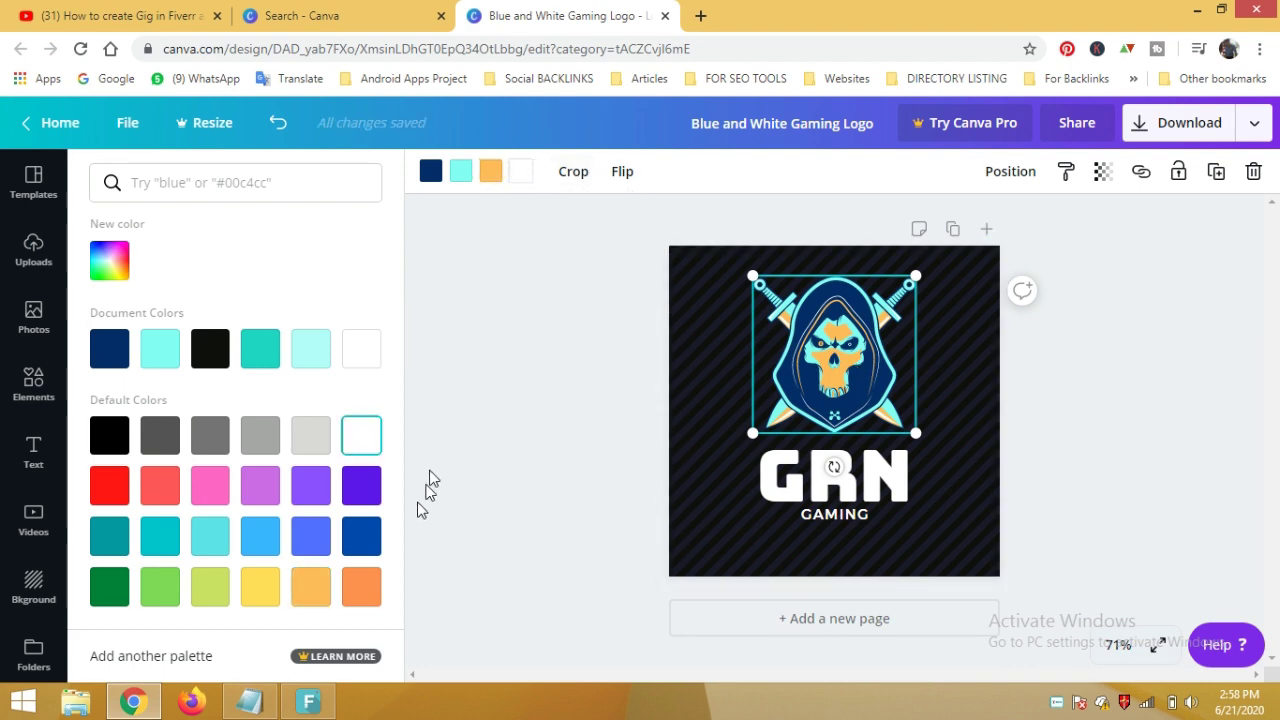
left_click(267, 598)
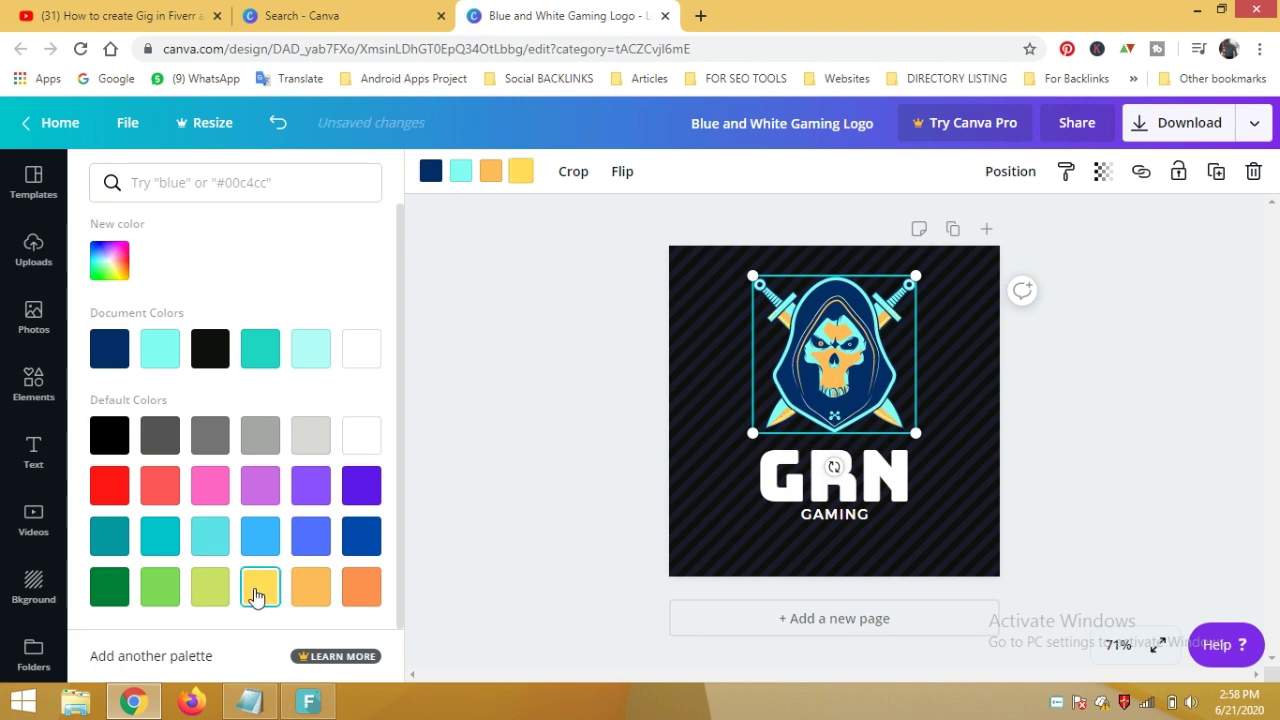
Step: Lighten the skull's yellow accents to pale yellow #fae798 and deselect the emblem
left_click(109, 261)
left_click_drag(271, 313, 236, 300)
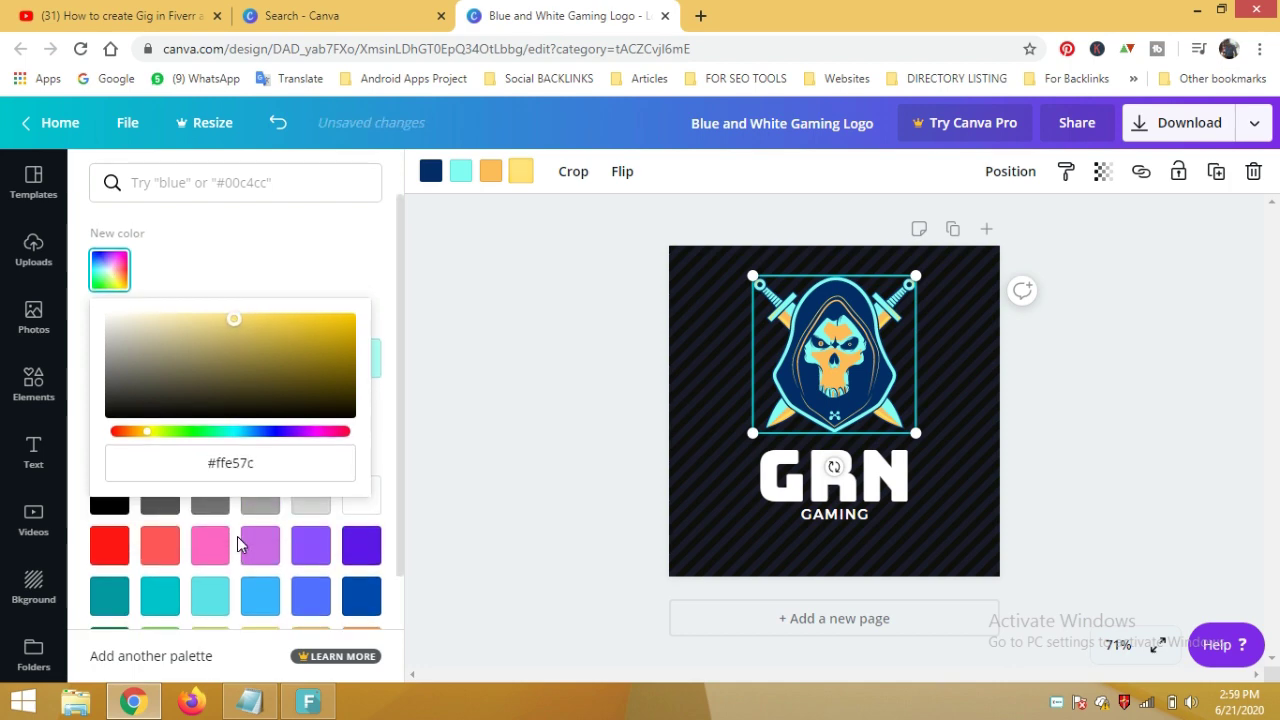
scroll(240, 530, "down", 1)
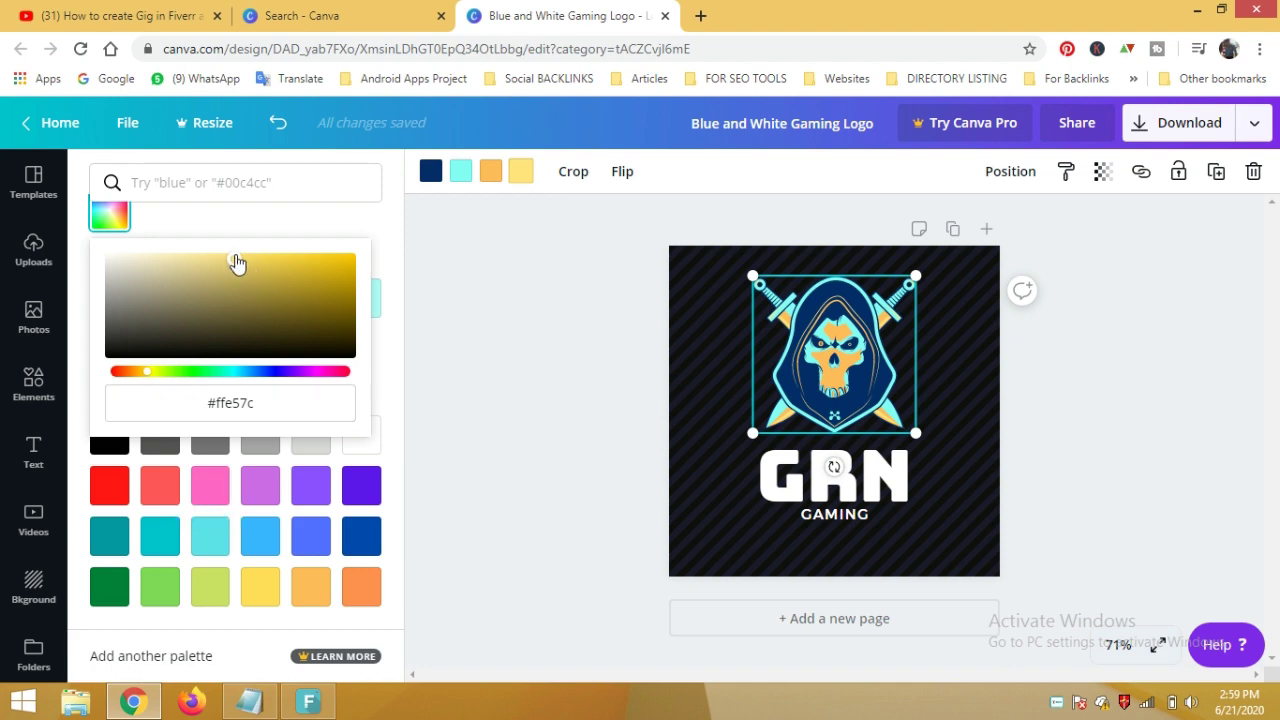
left_click_drag(237, 263, 226, 260)
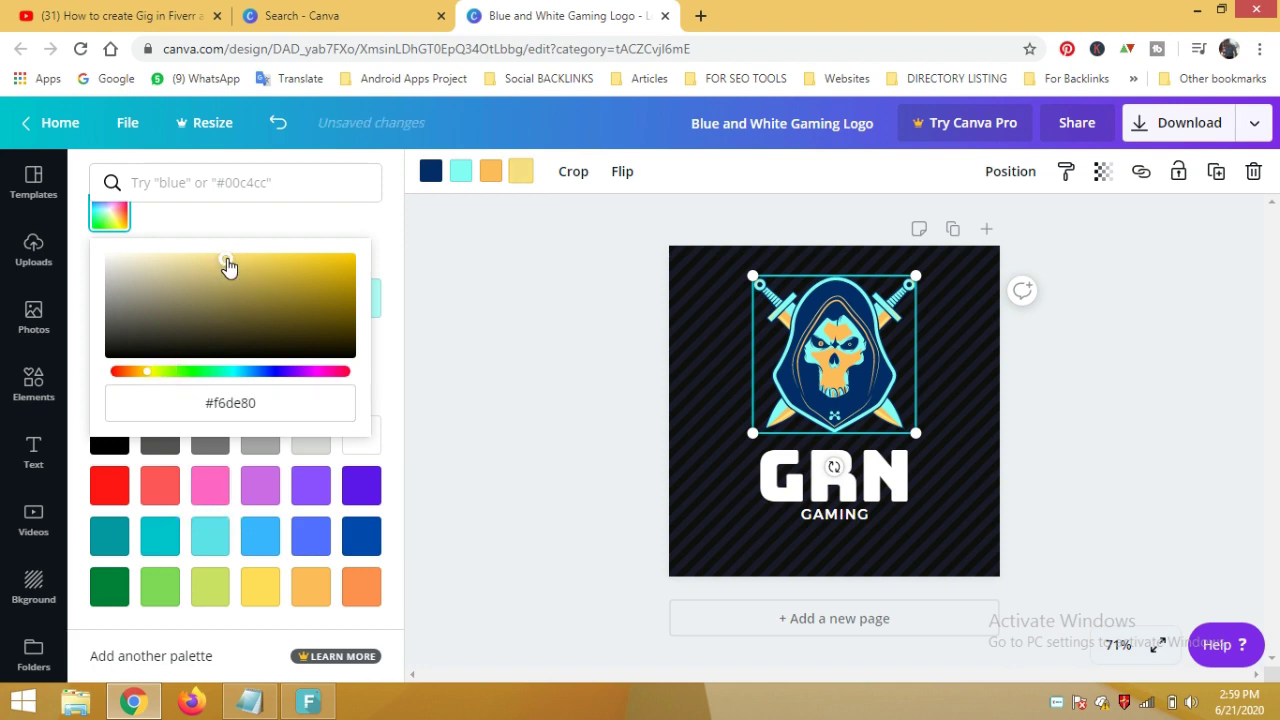
left_click_drag(226, 259, 202, 257)
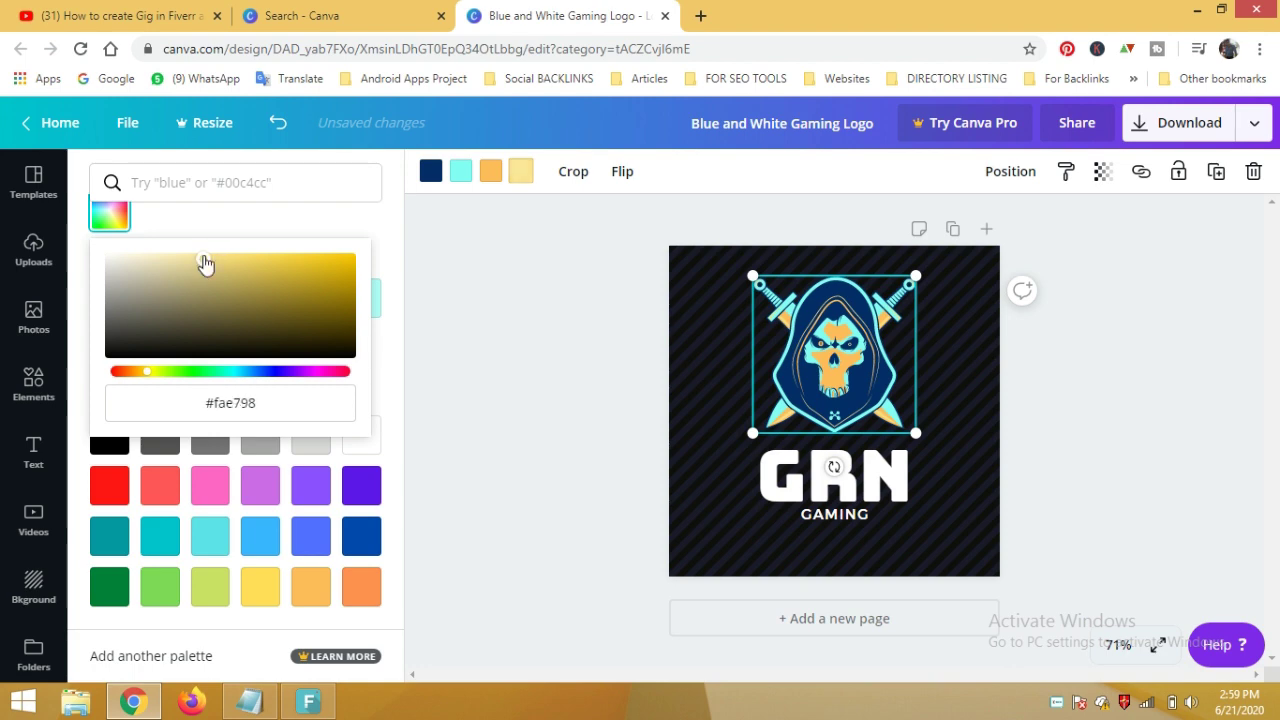
left_click(949, 367)
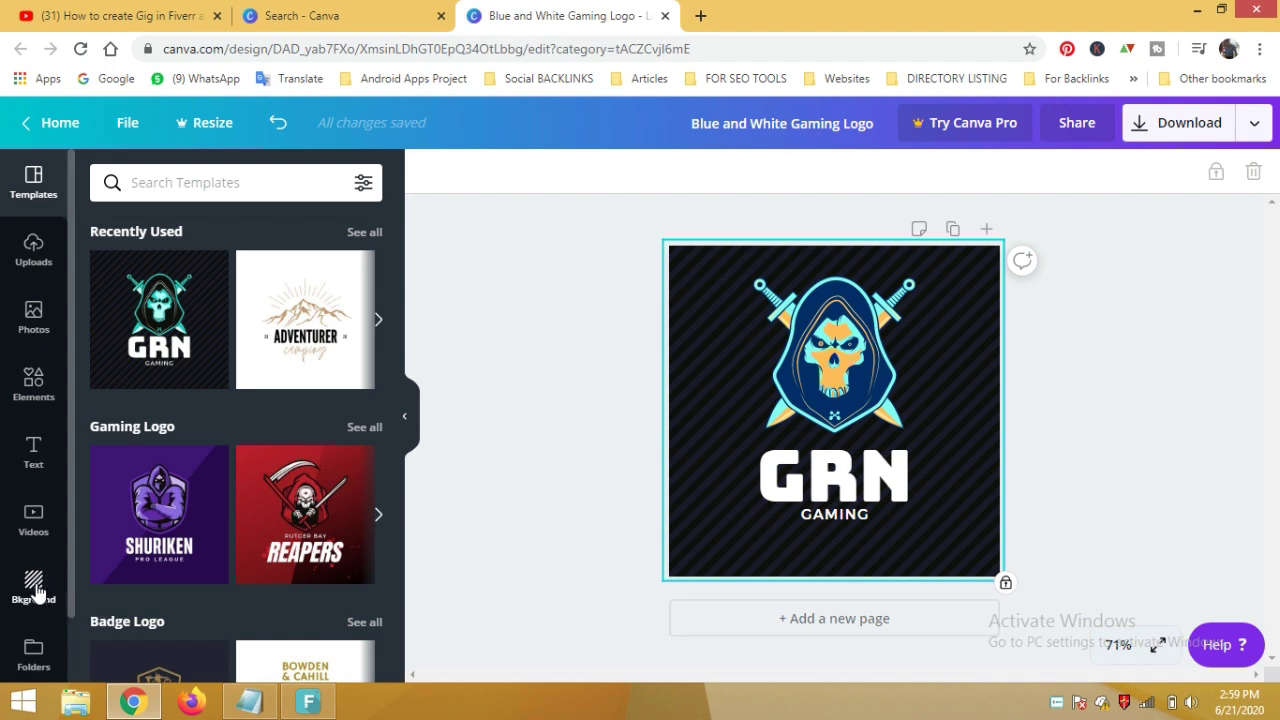
Step: Replace the background with the striped wood texture after trying a tile and purple gradient
left_click(36, 590)
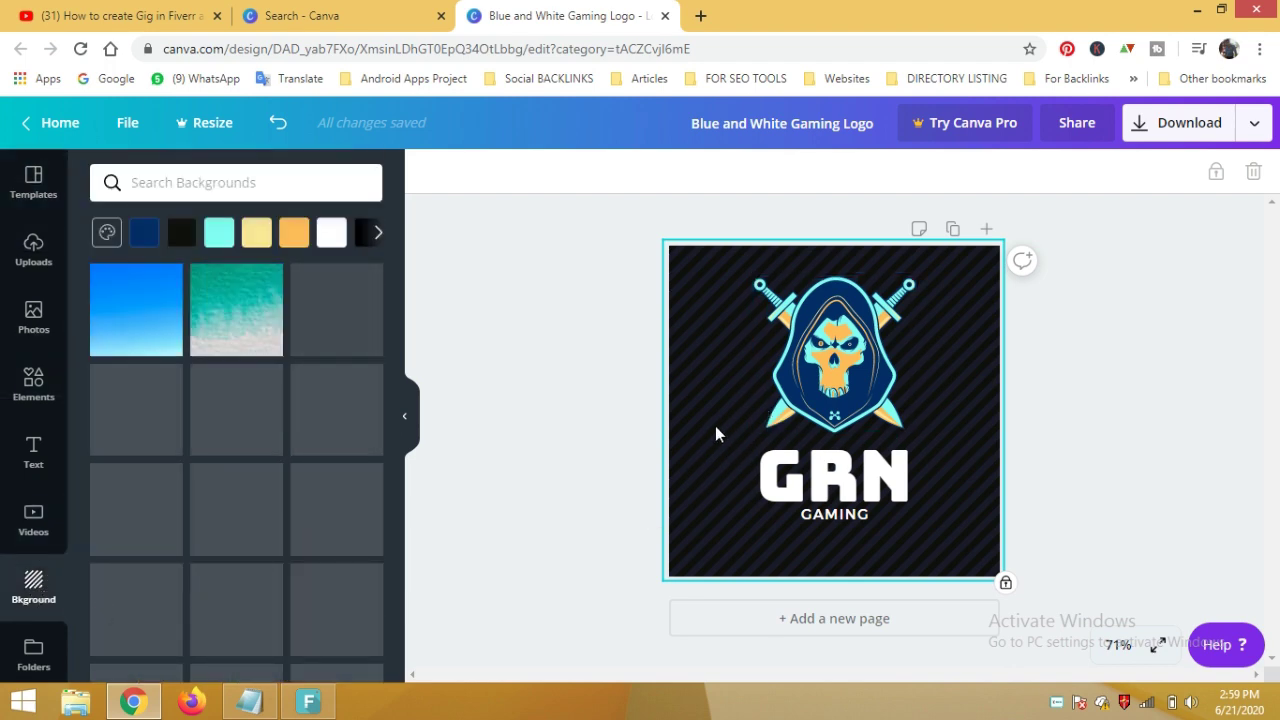
left_click(233, 313)
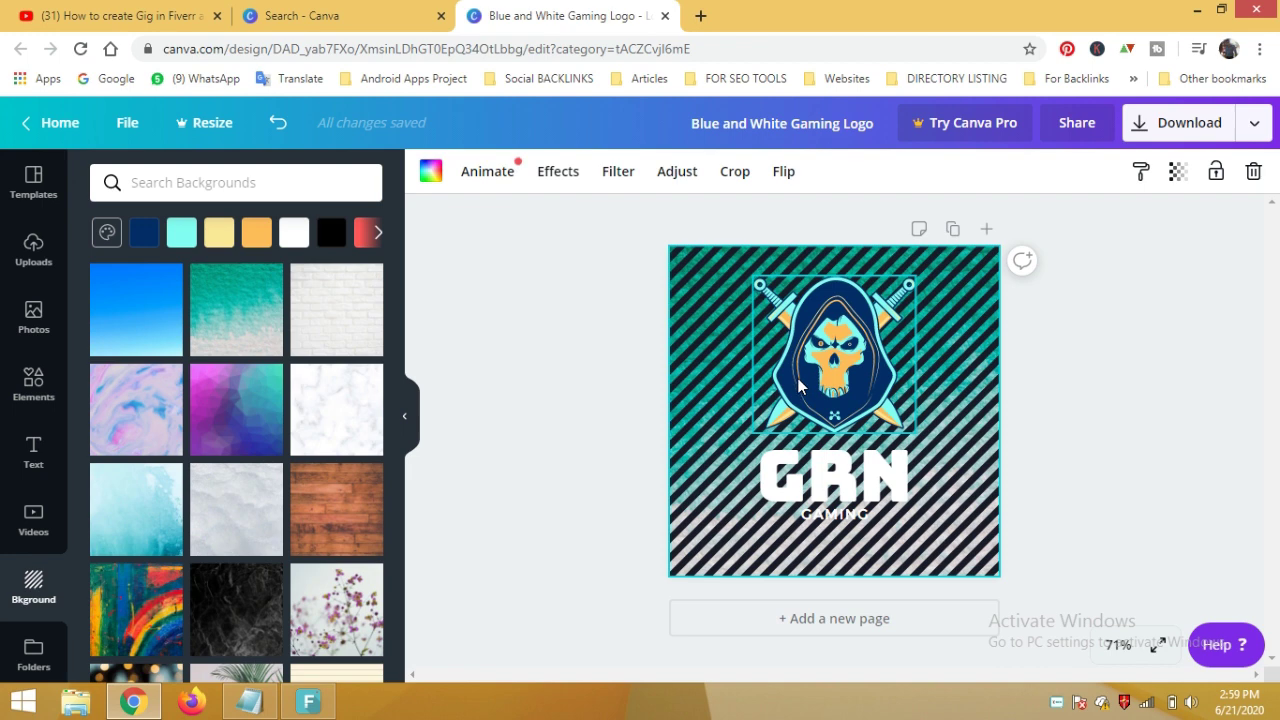
left_click(244, 423)
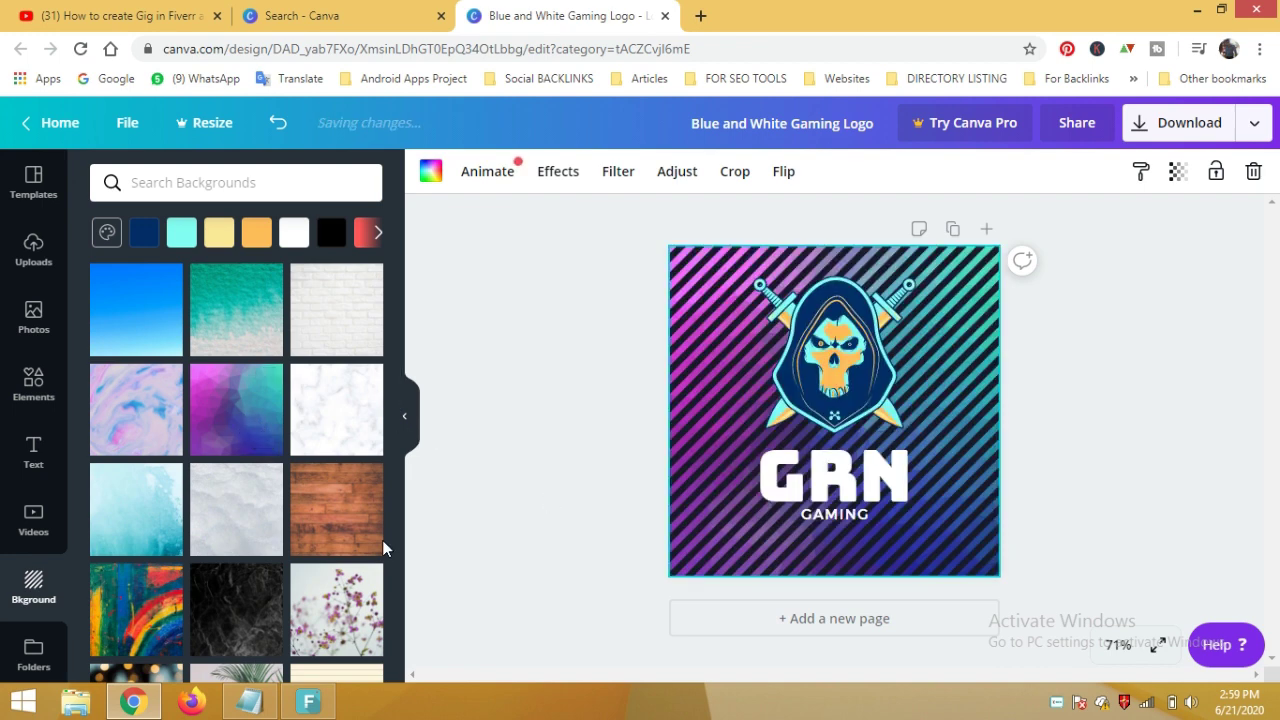
left_click(337, 522)
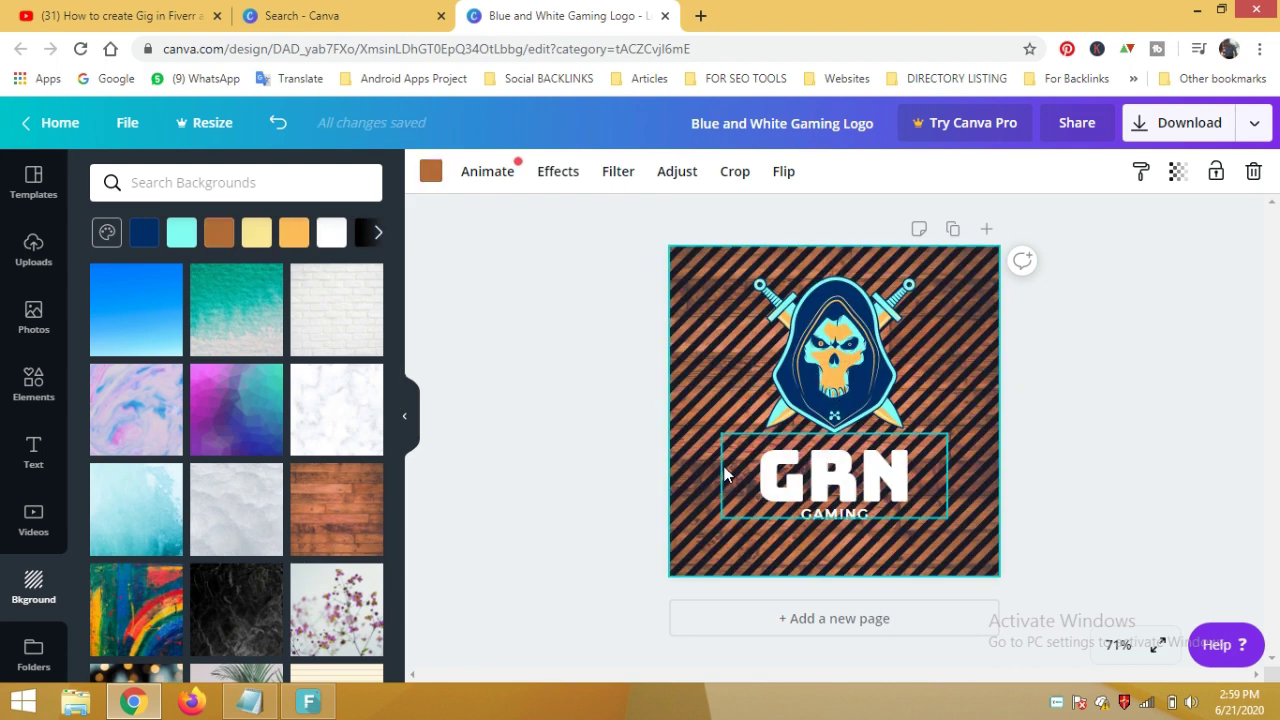
left_click(728, 380)
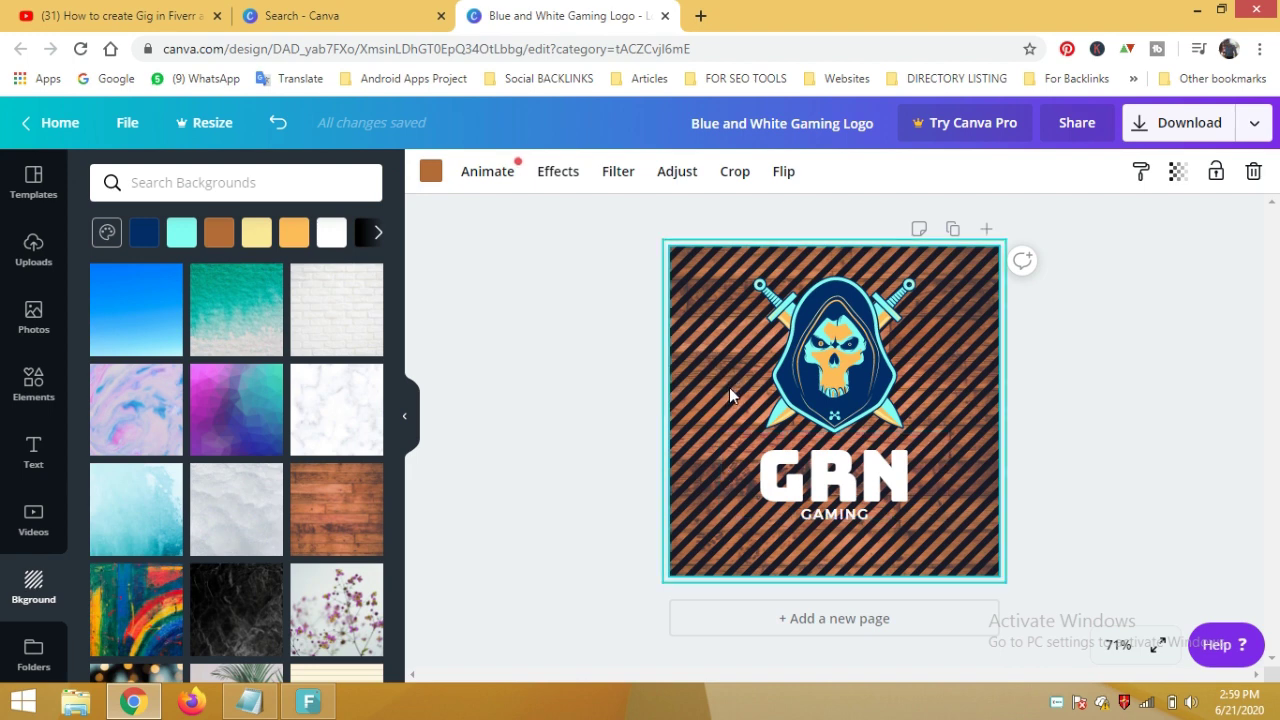
left_click(729, 386)
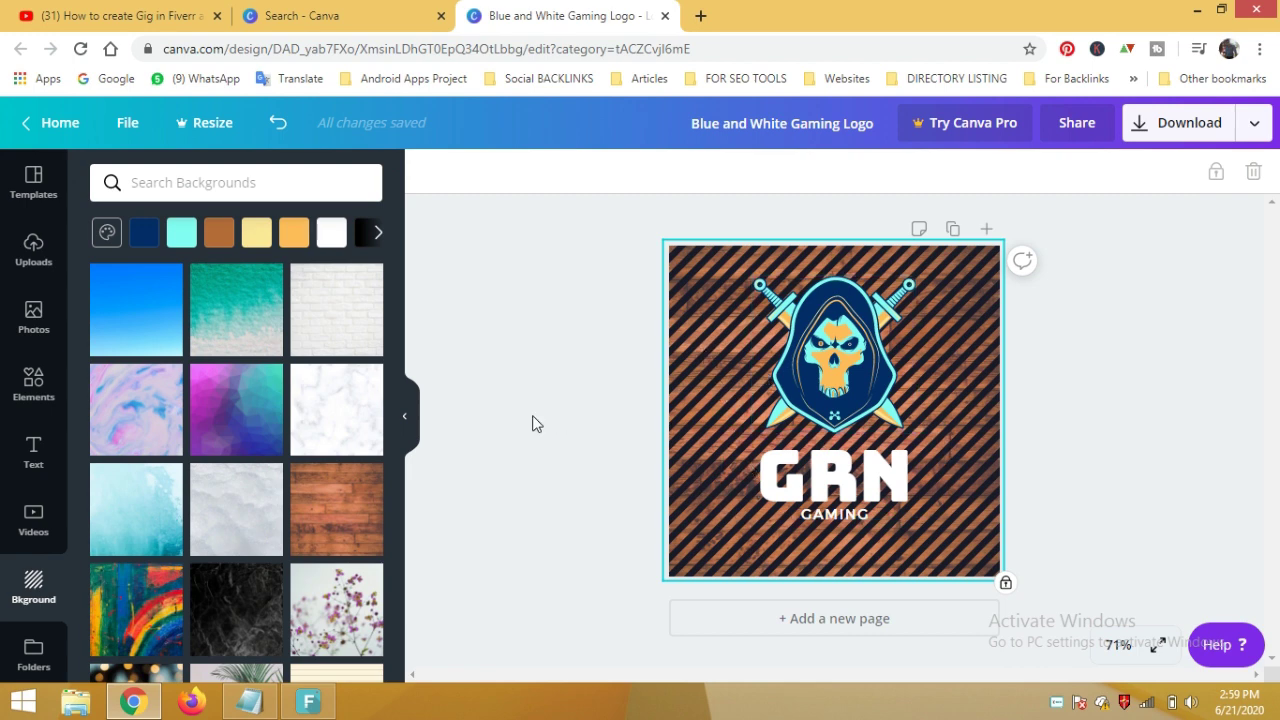
left_click(357, 534)
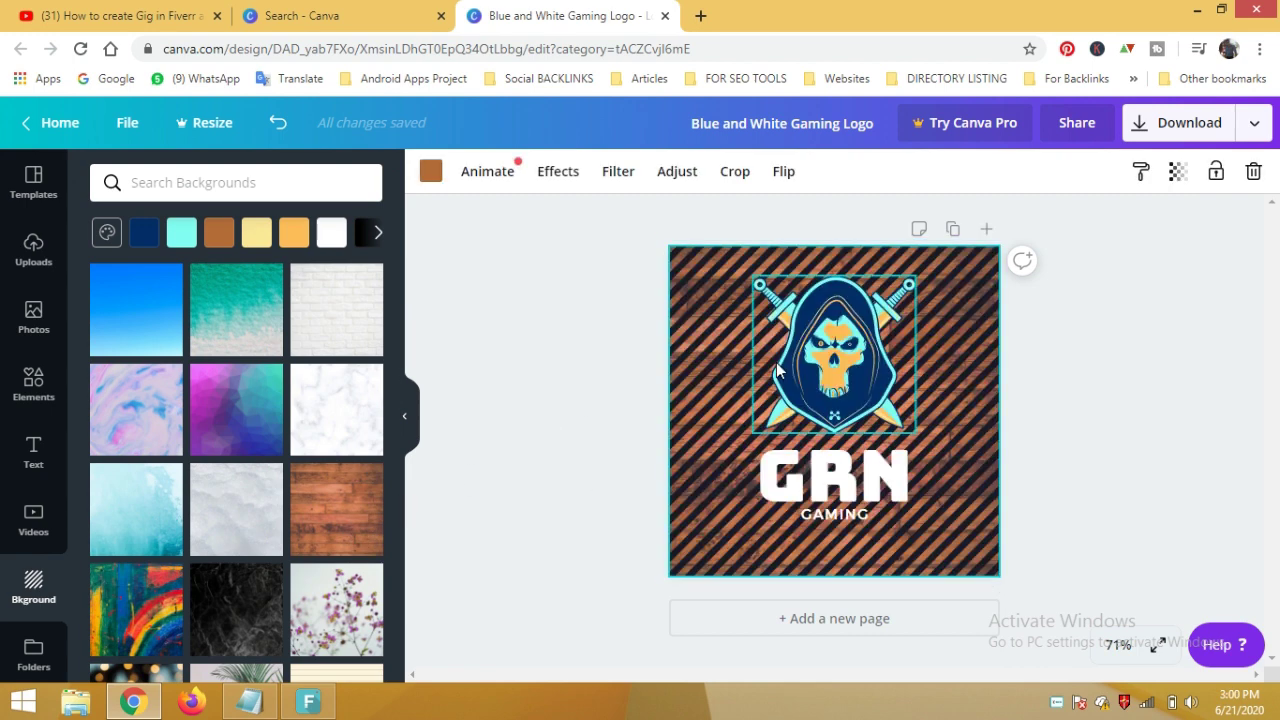
Step: Tint the wood background navy from the Document Colors
left_click(433, 172)
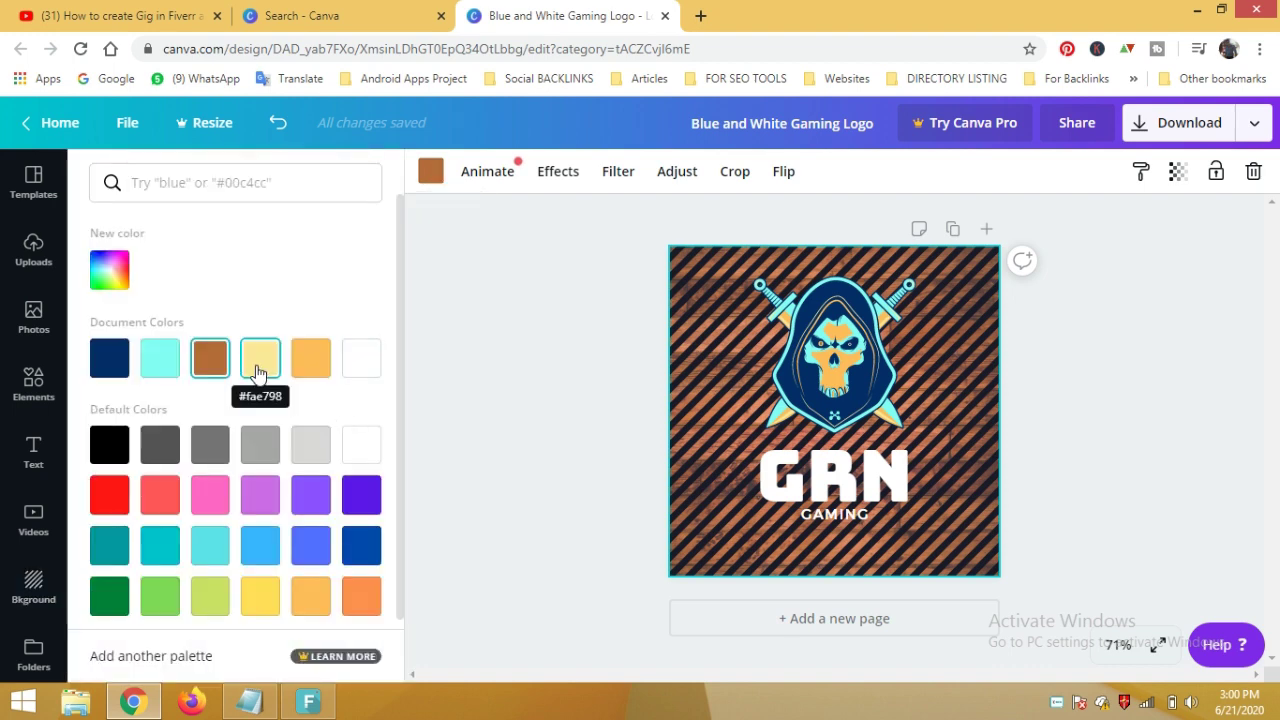
left_click(110, 365)
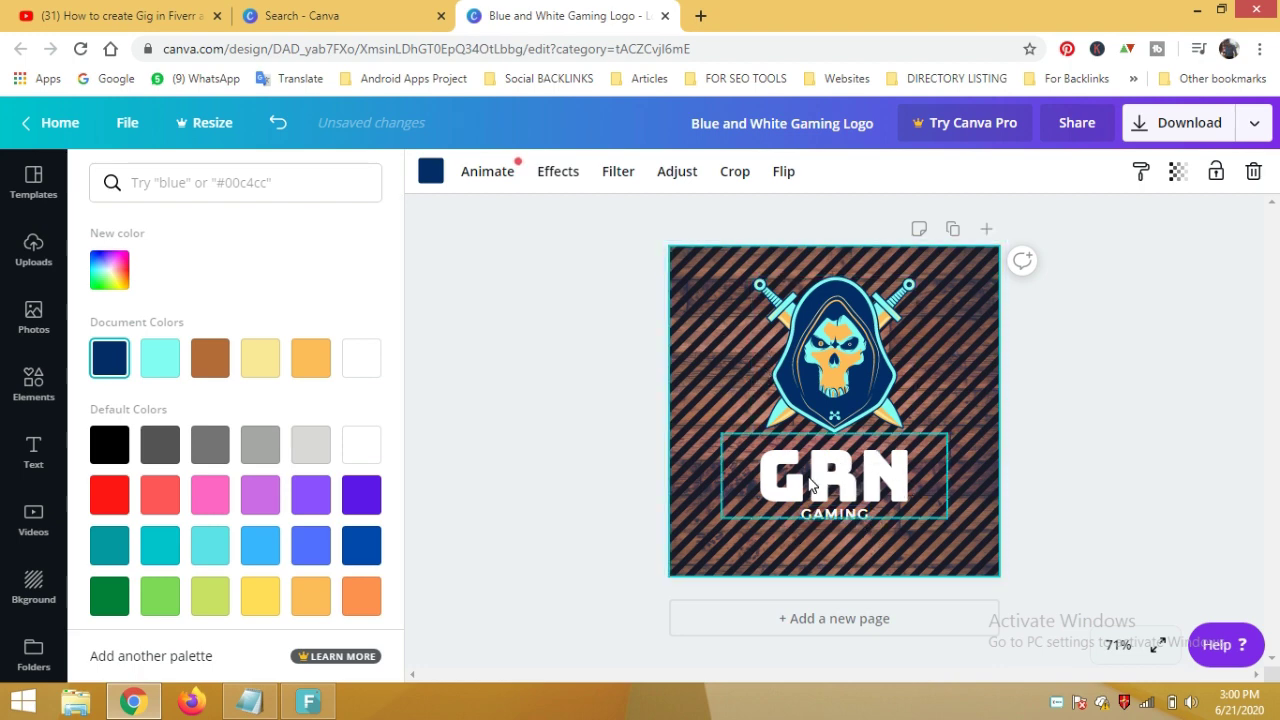
left_click(817, 490)
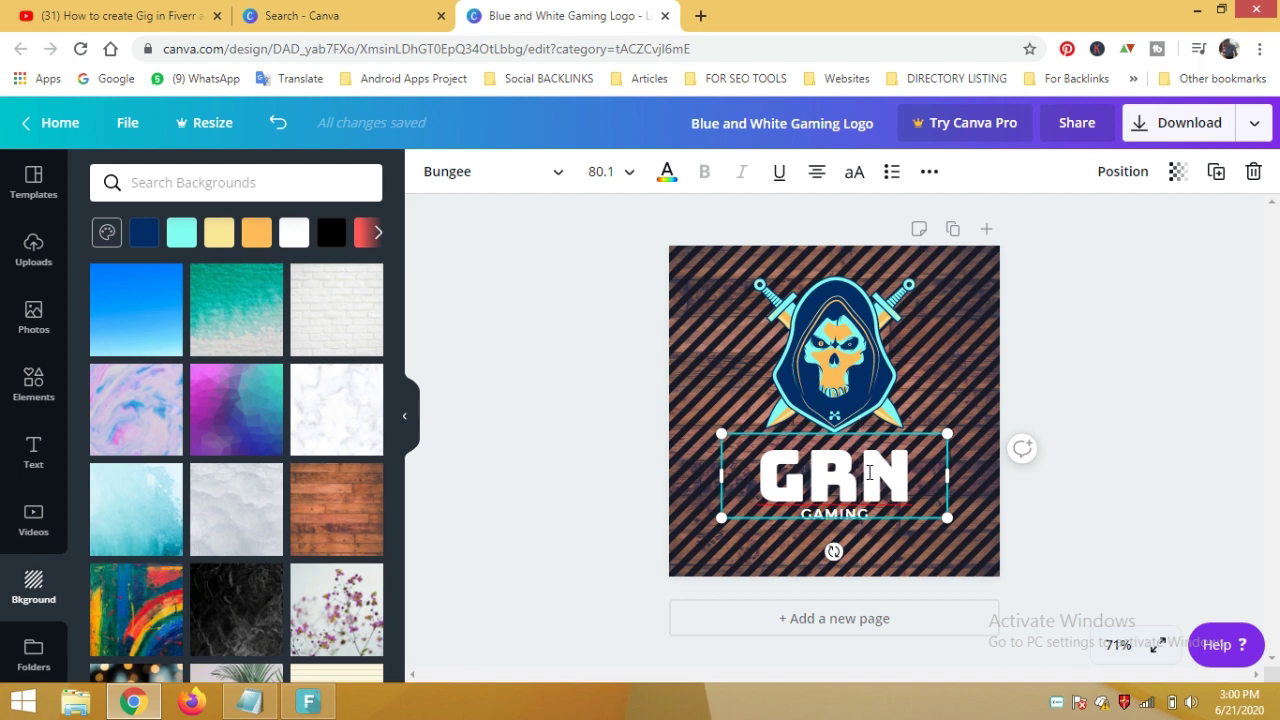
Step: Replace the GRN title letters with CMP, then select the word GAMING beneath it
left_click(906, 483)
left_click_drag(906, 483, 765, 476)
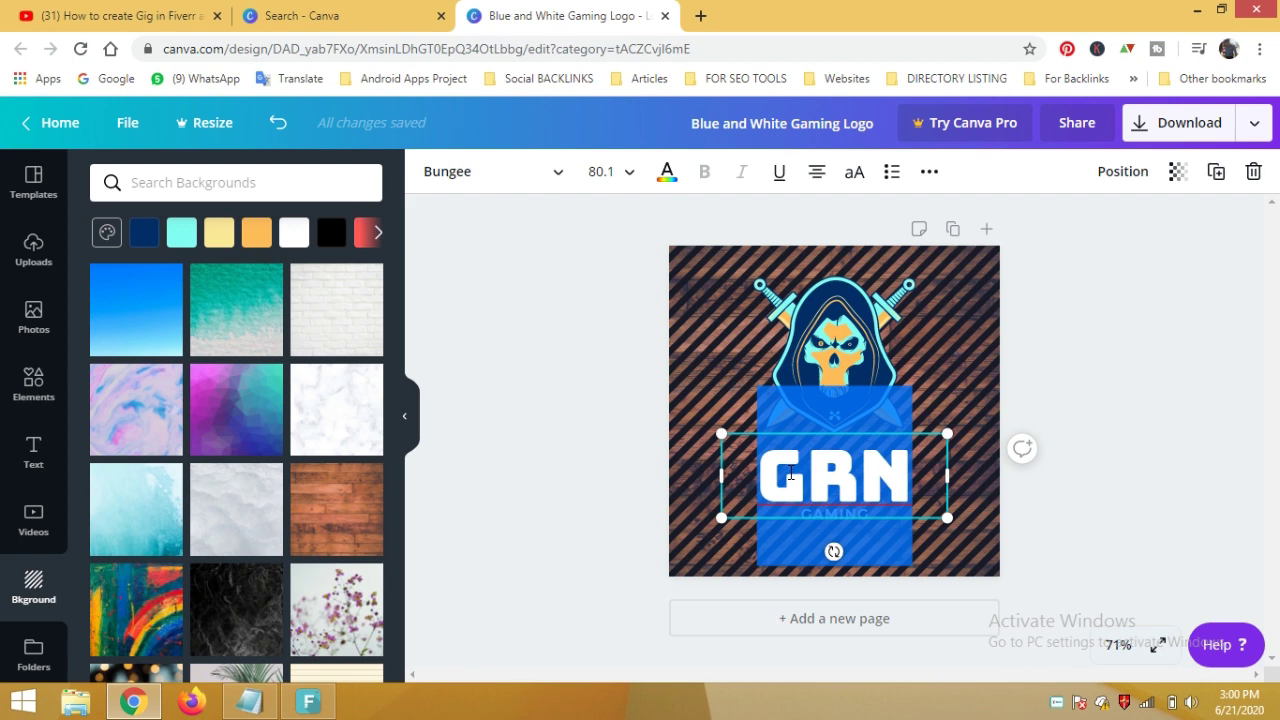
type("C")
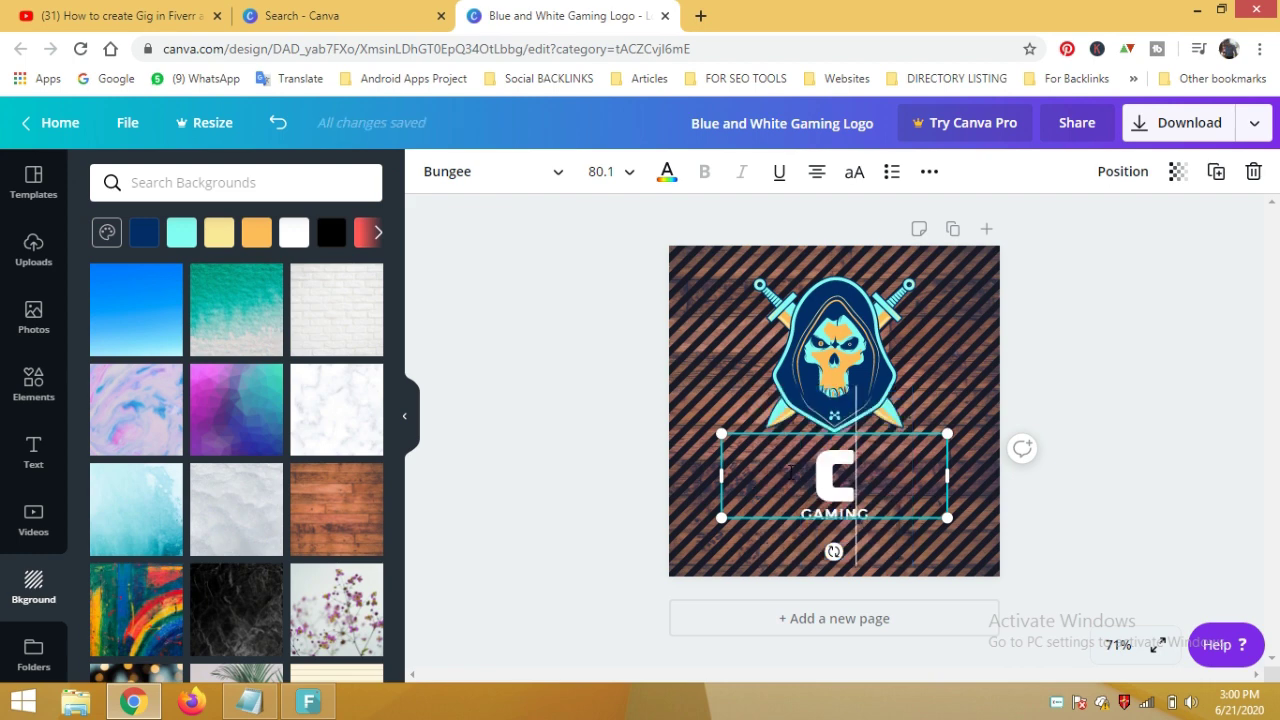
type("M")
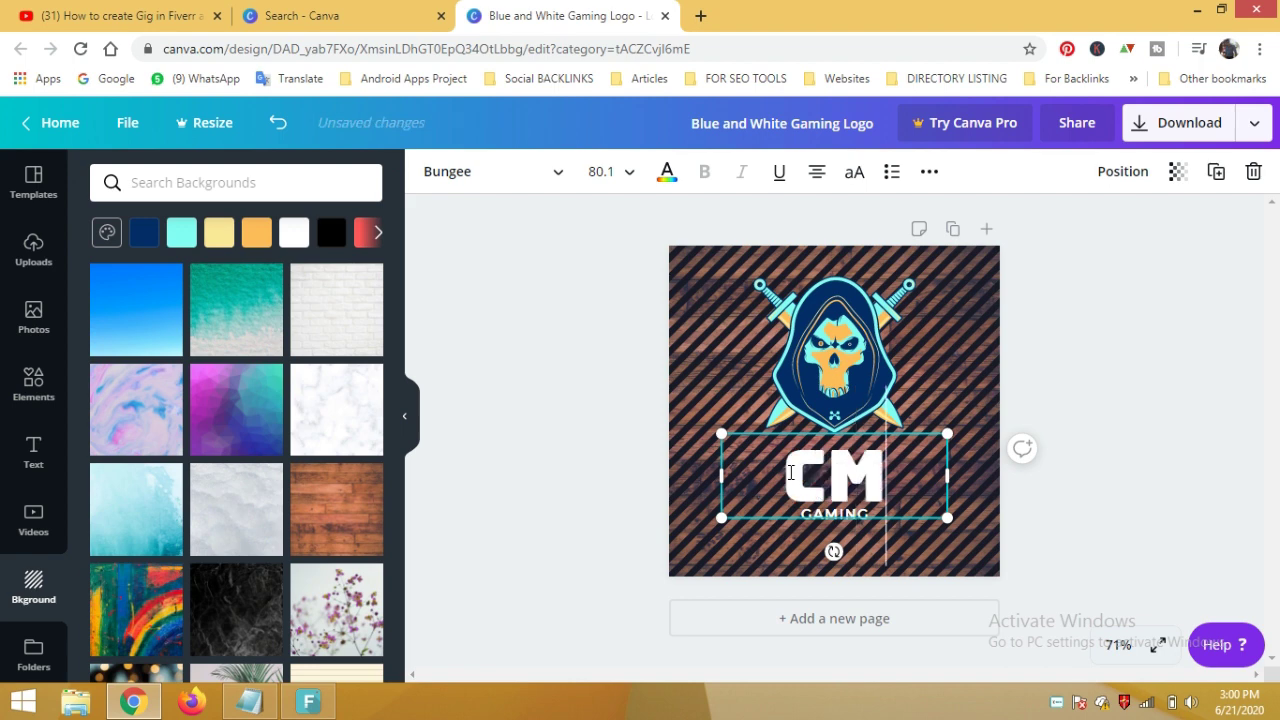
type("P")
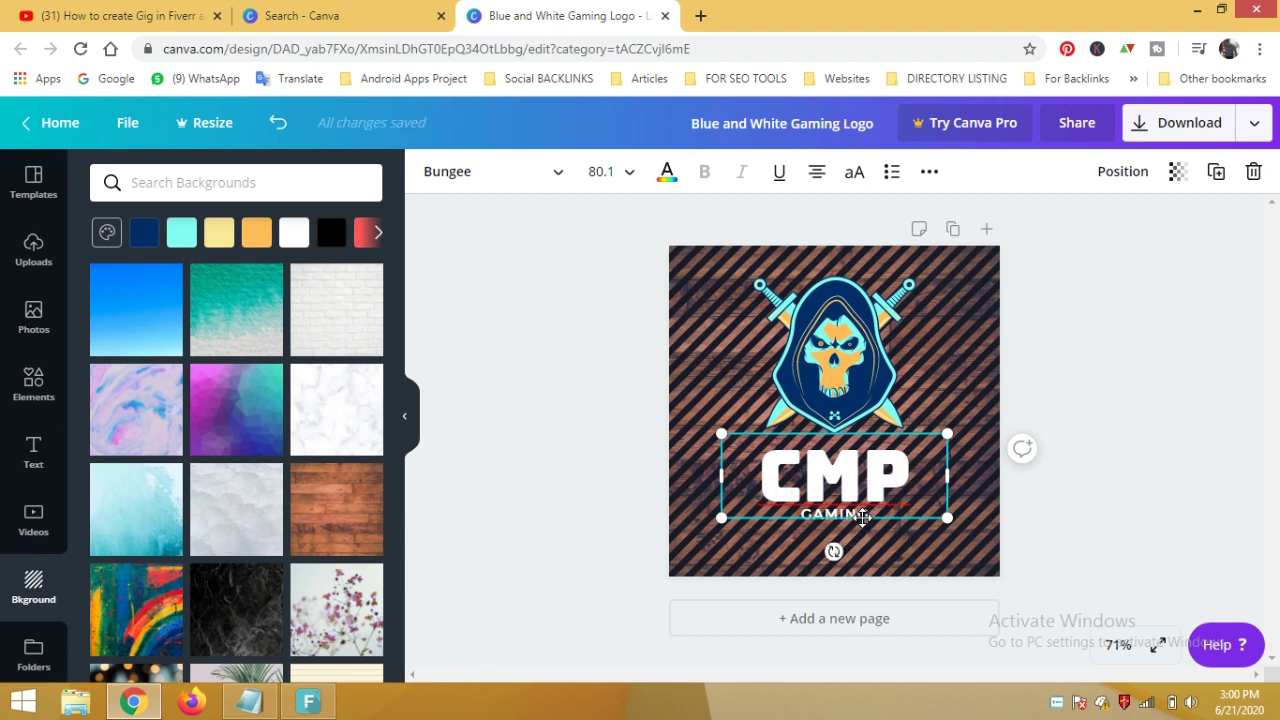
left_click(868, 518)
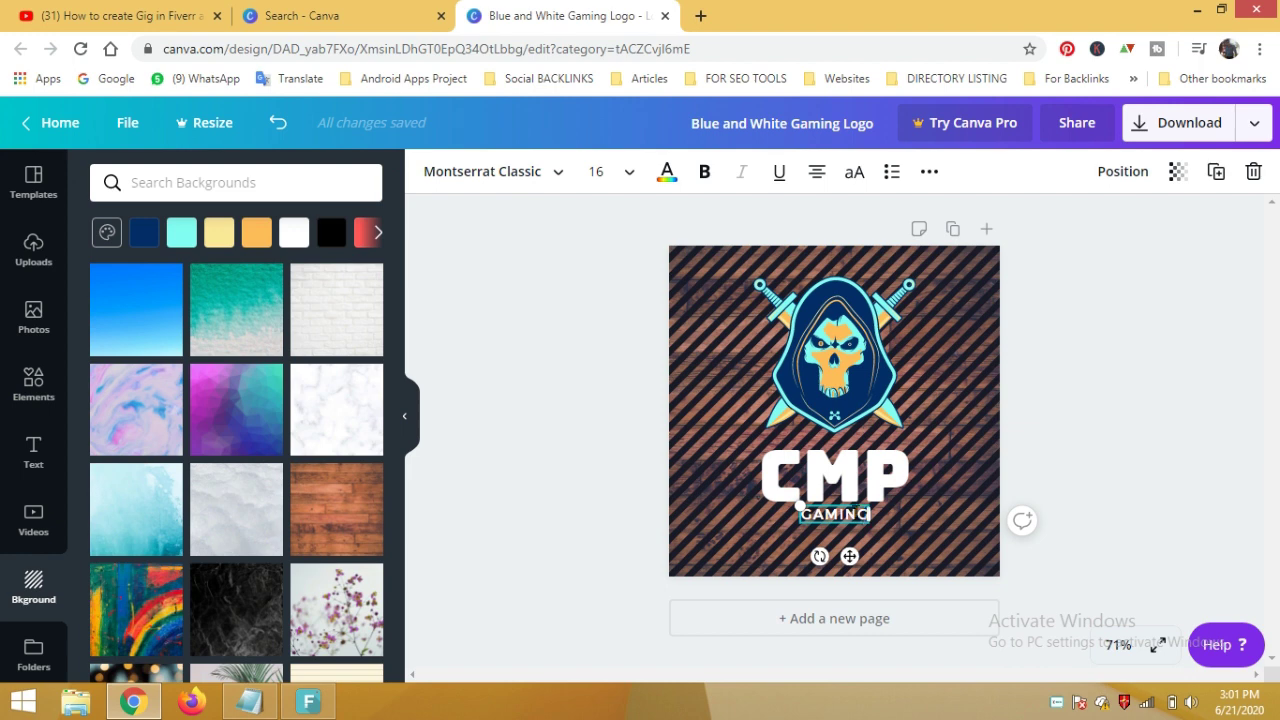
left_click_drag(870, 514, 801, 511)
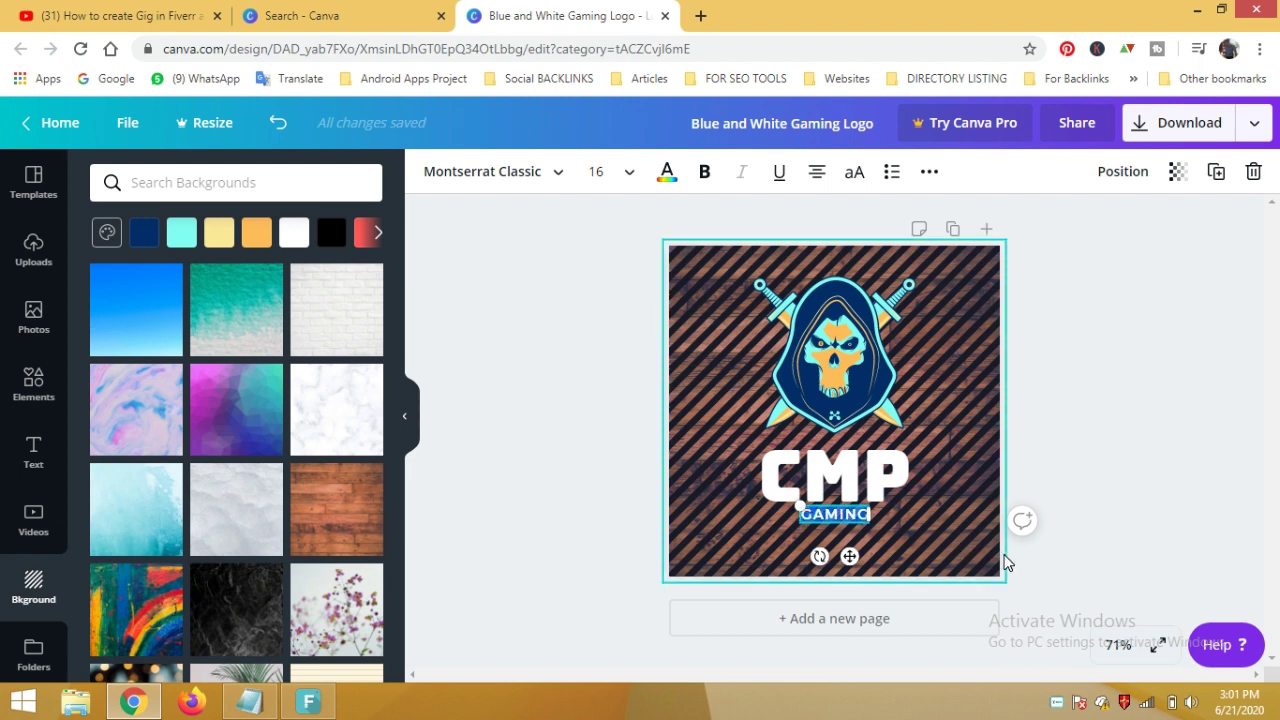
Step: Type 'Channel Multi Purpose' as the subtitle in place of GAMING
type("d")
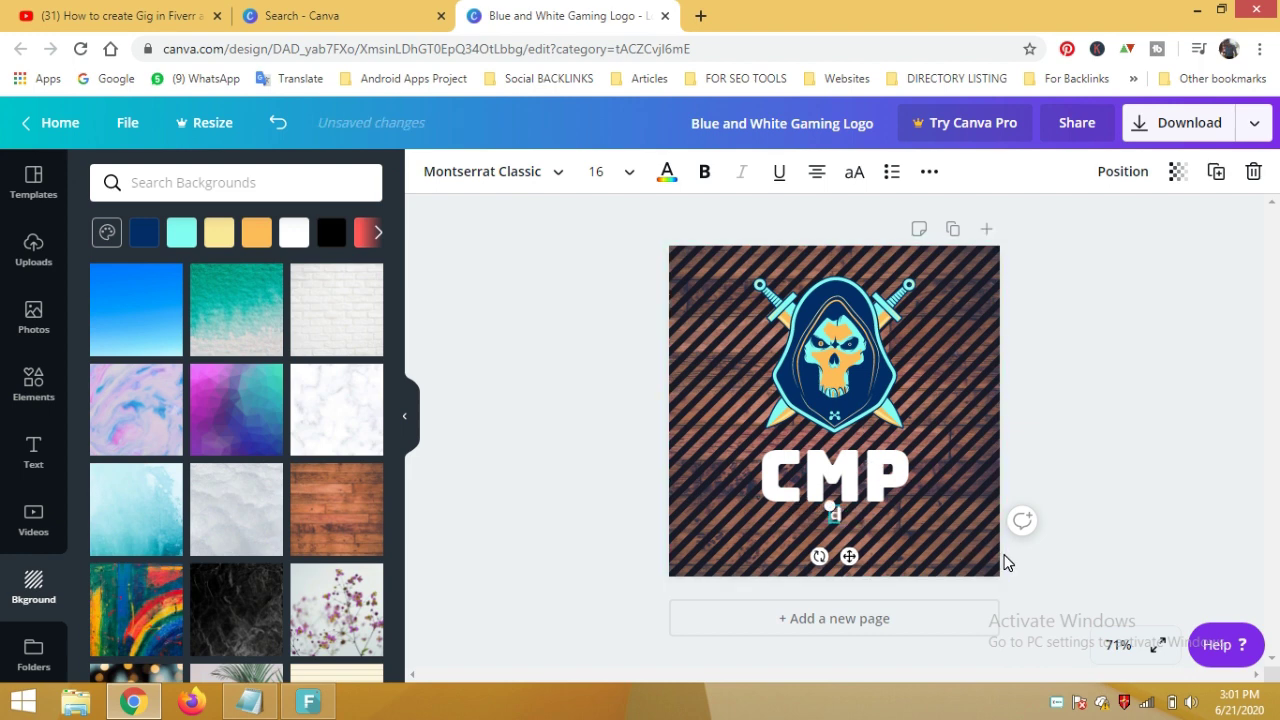
key("BackSpace")
type("a")
type("ha")
type("nnel Mu")
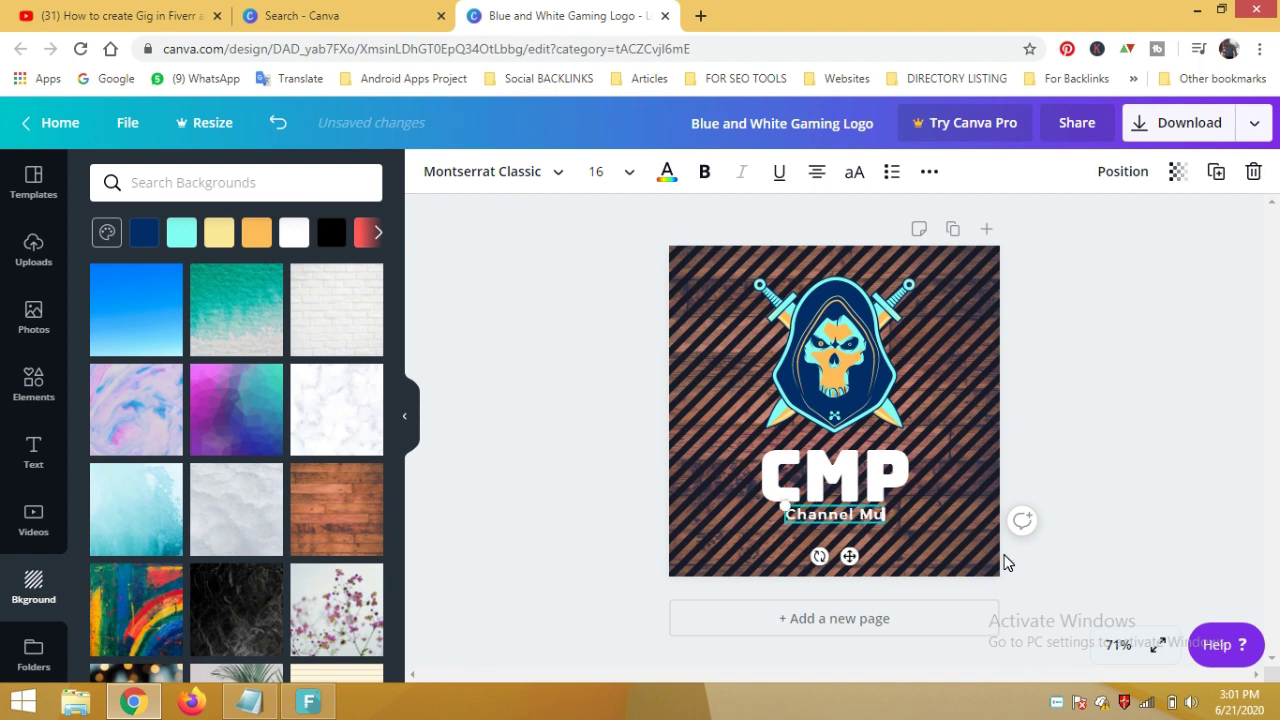
type("lti P")
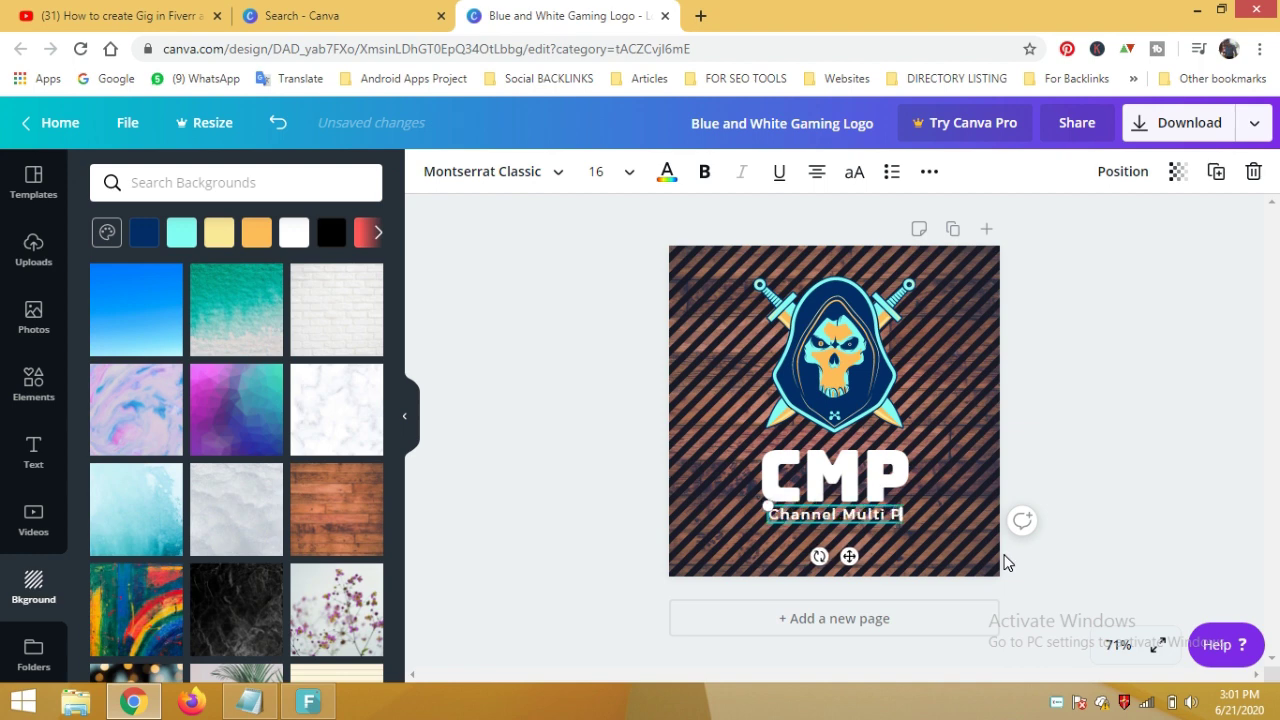
type("urpo")
type("se")
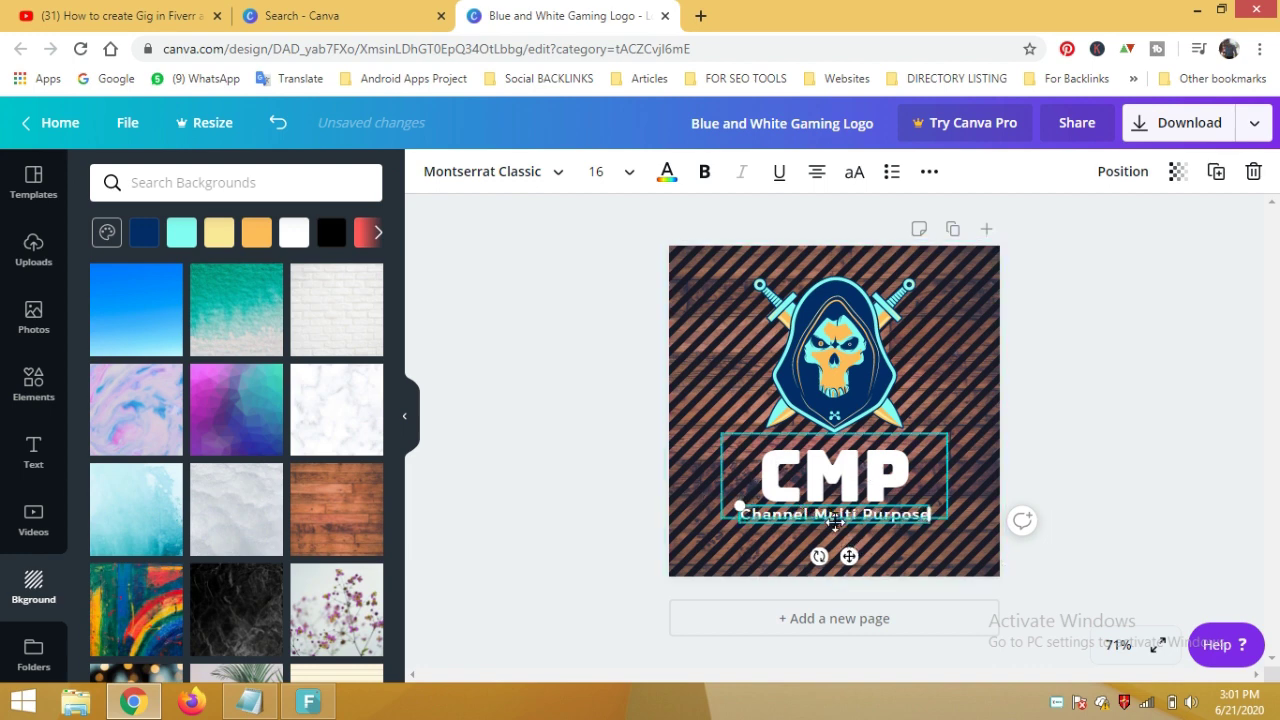
left_click(843, 490)
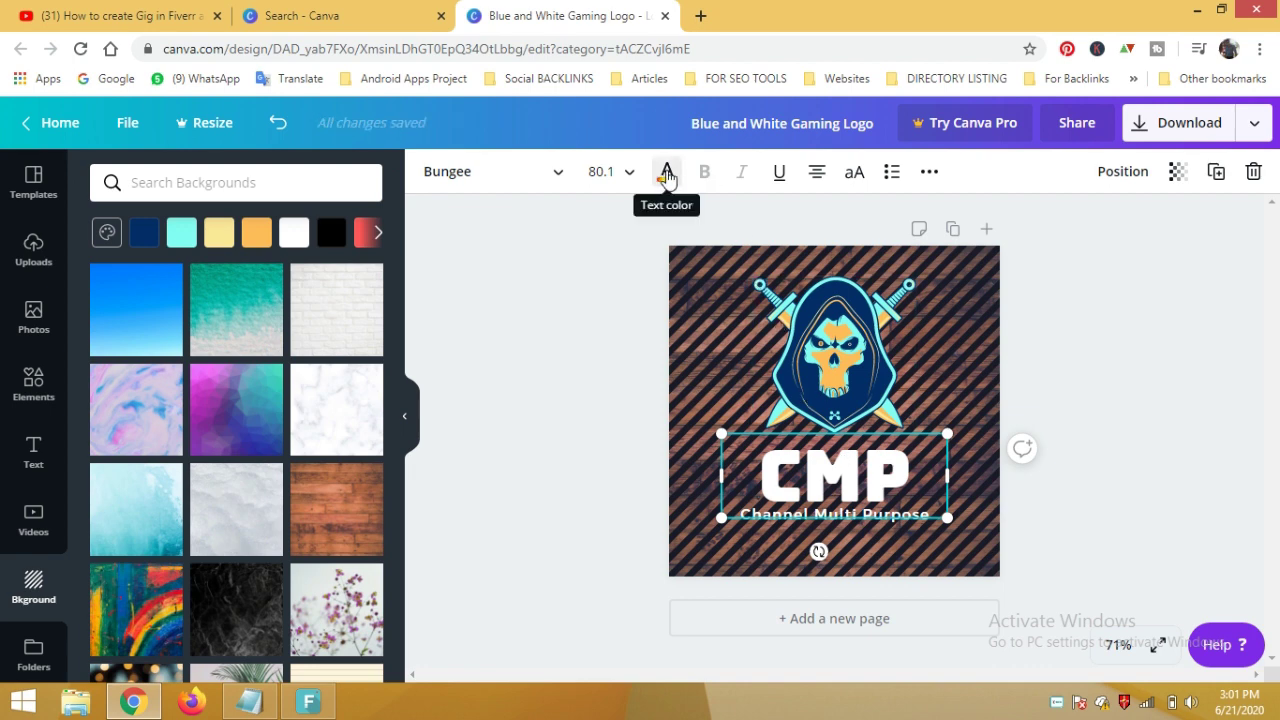
Step: Try red, coral, purple, violet and light blue on the CMP text, settling on yellow
left_click(667, 177)
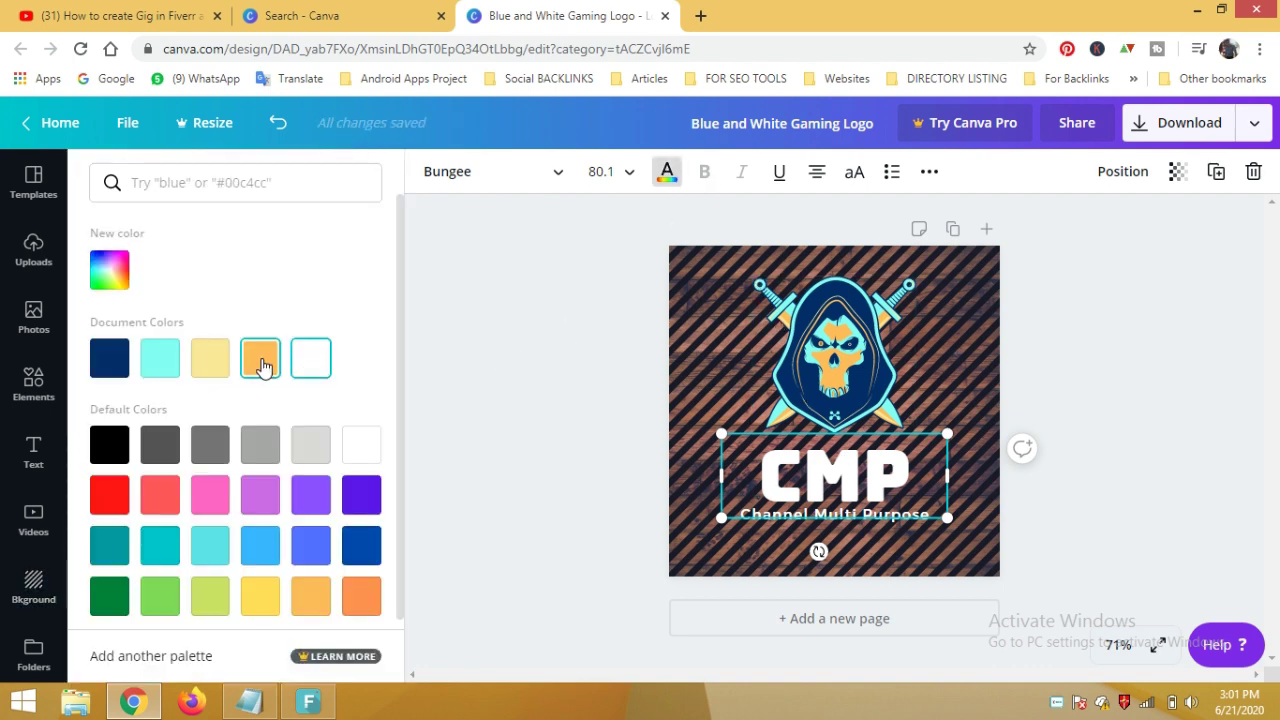
left_click(109, 500)
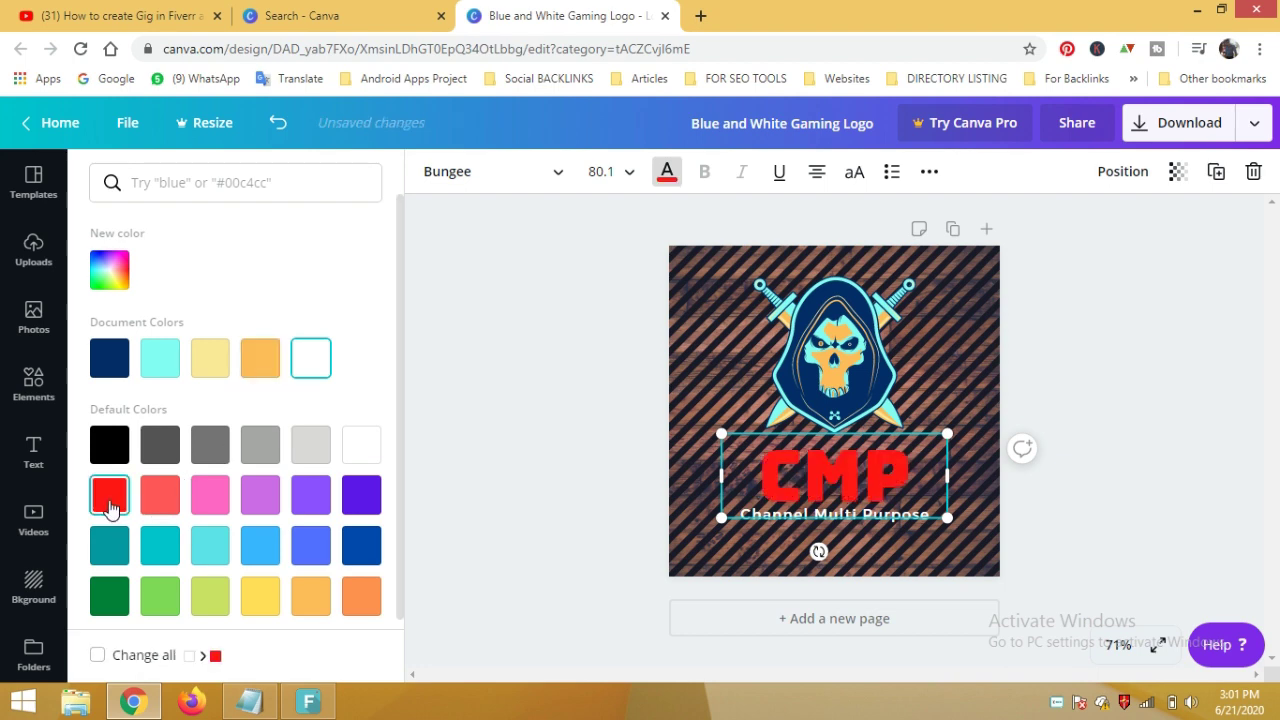
left_click(162, 498)
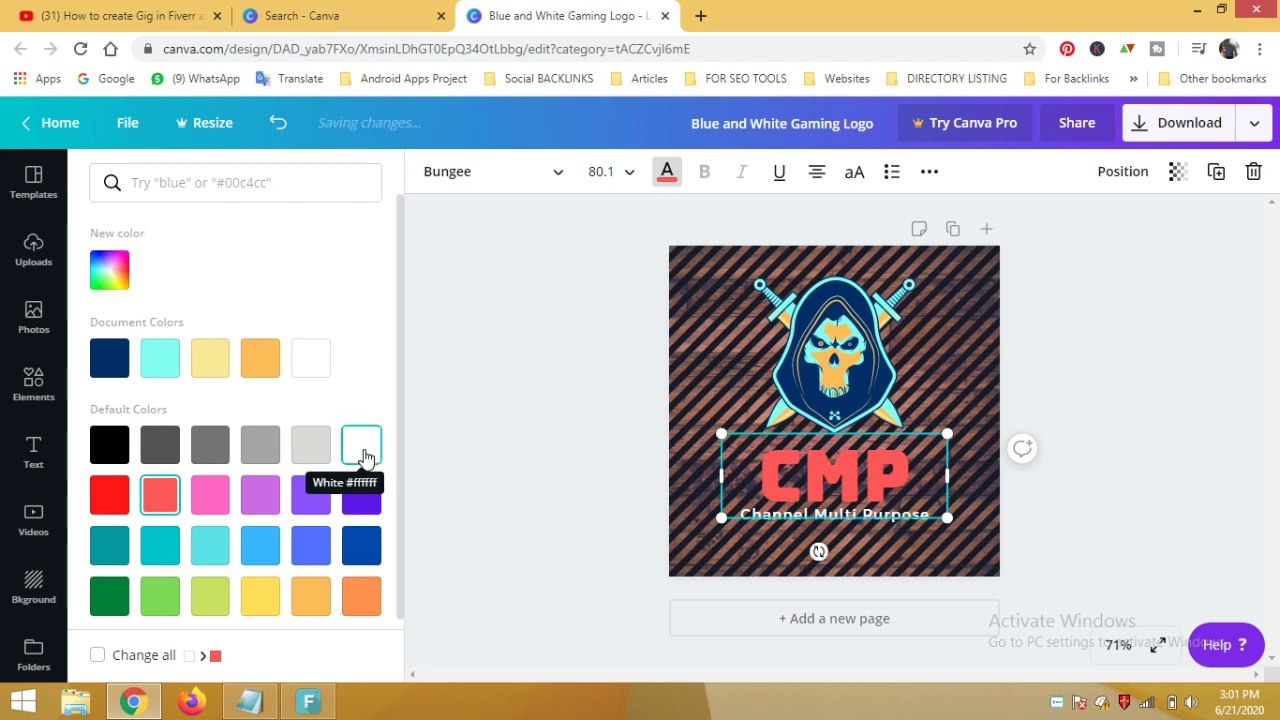
left_click(362, 500)
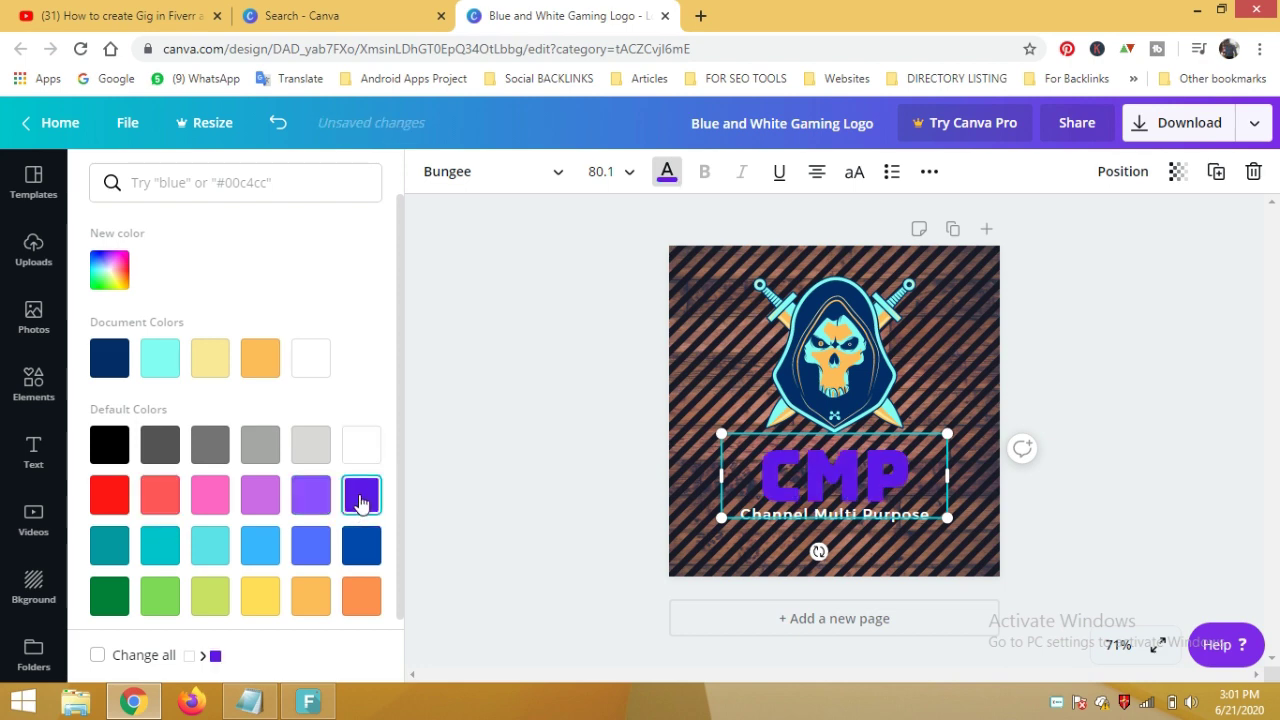
left_click(311, 494)
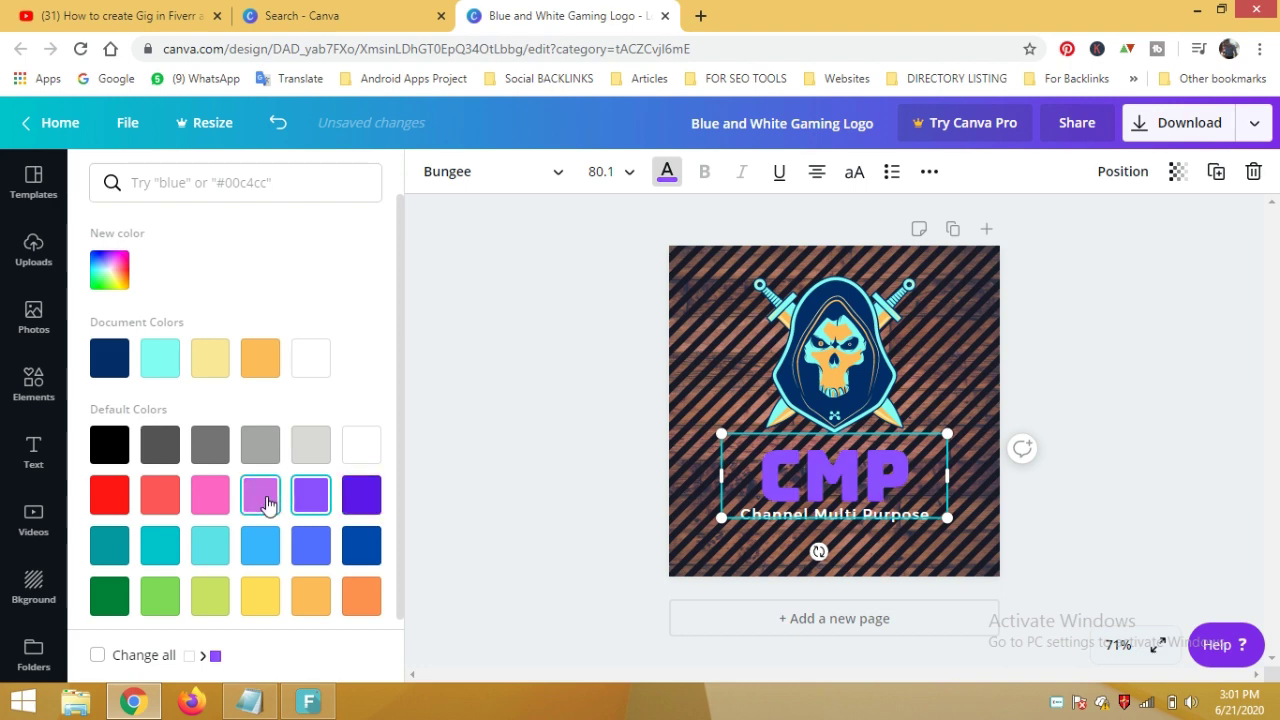
left_click(260, 545)
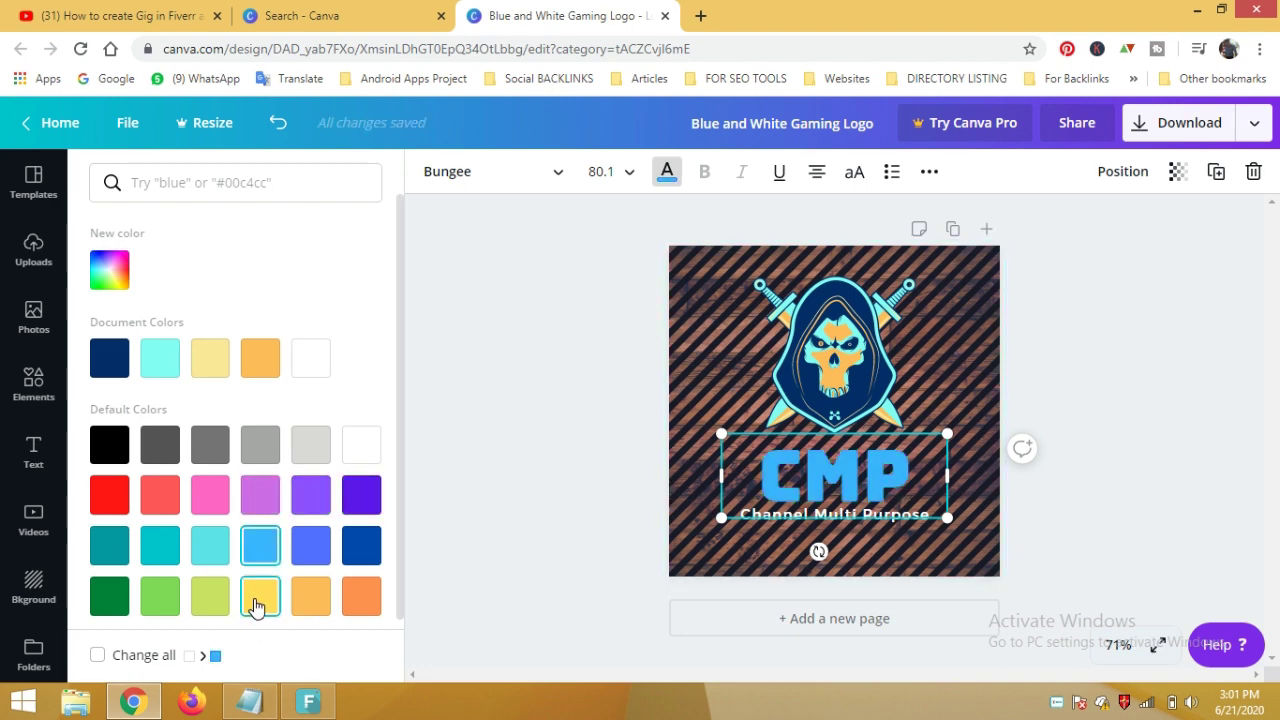
left_click(258, 604)
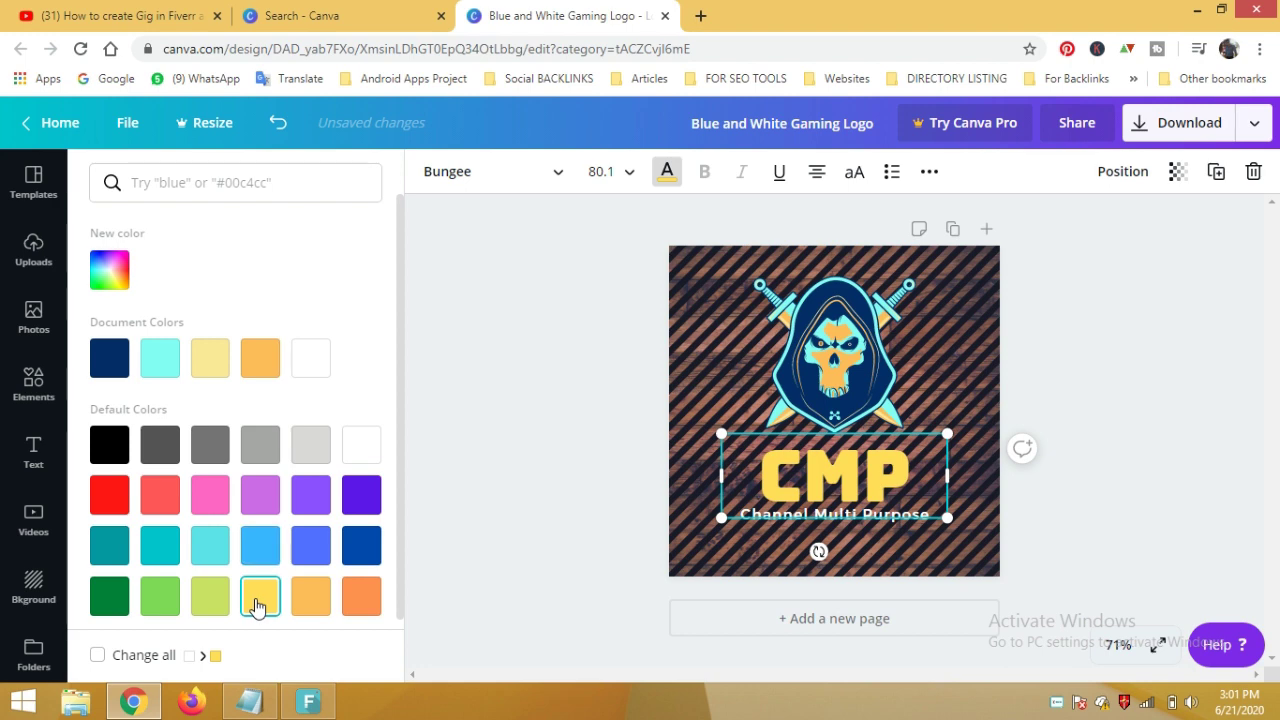
left_click(843, 520)
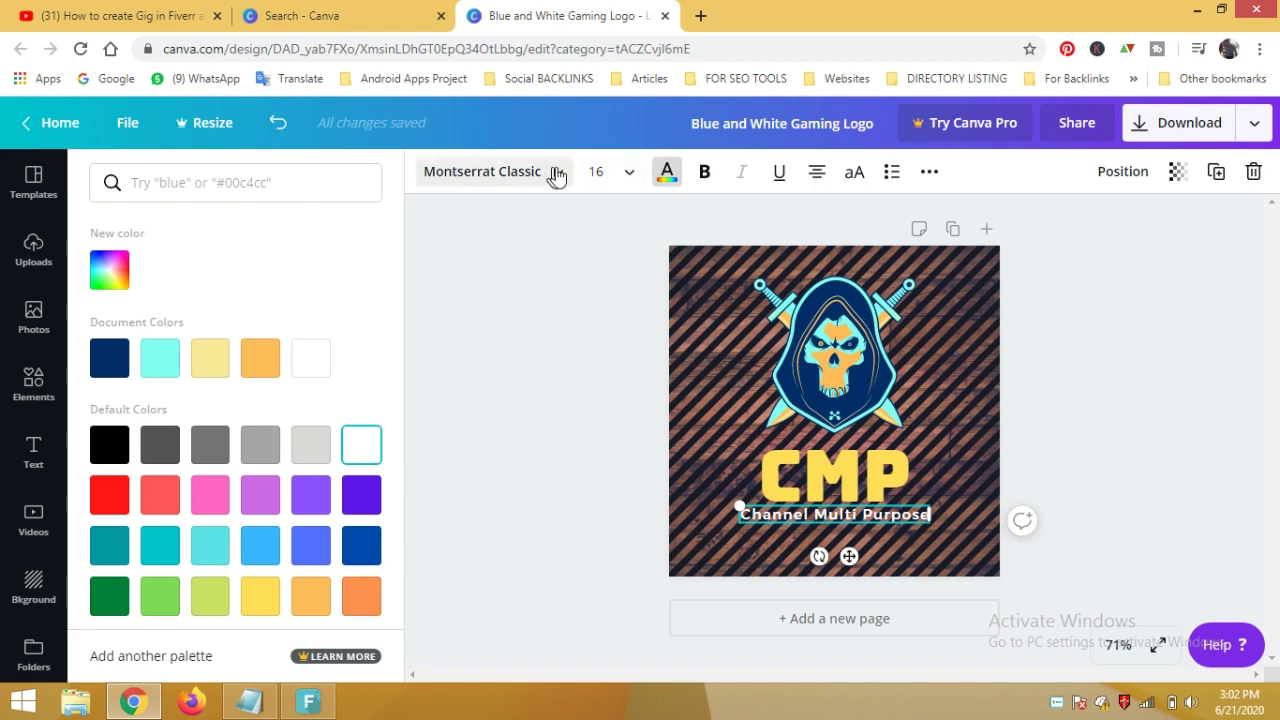
Step: Set the subtitle to Archivo Black at size 14 after trying Open Sans Extra Bold and Anton
left_click(558, 174)
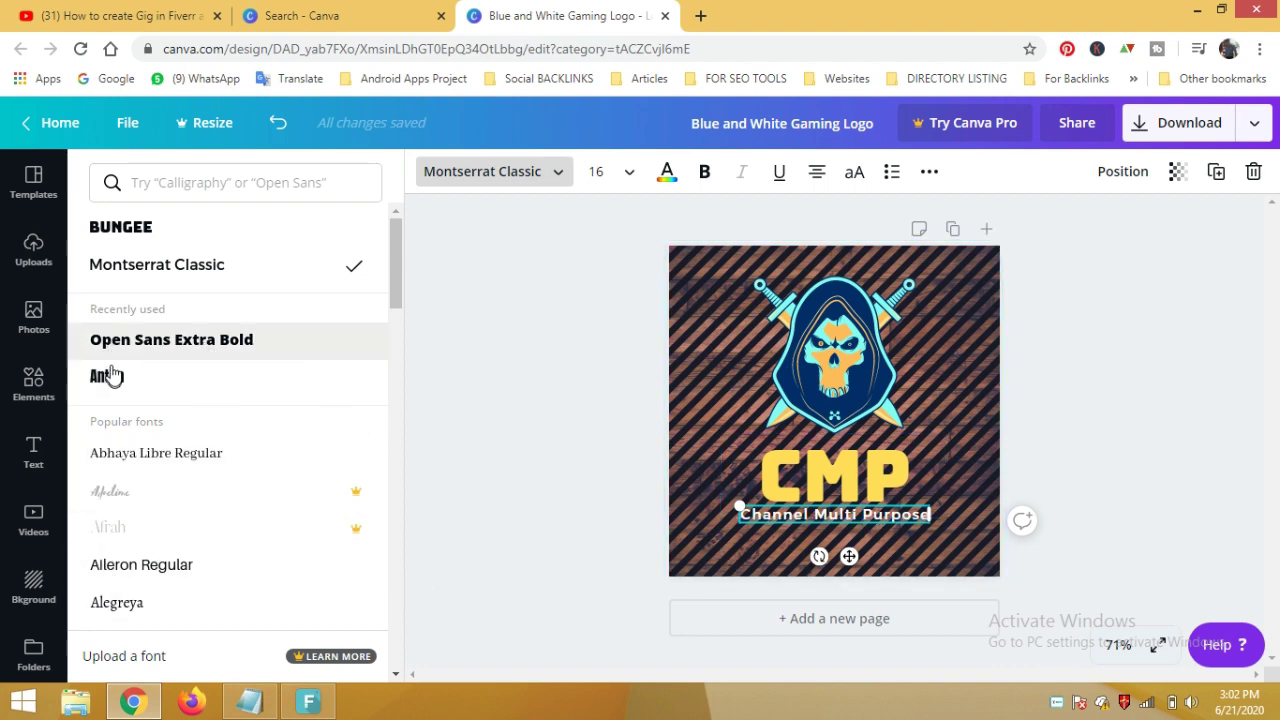
left_click(157, 348)
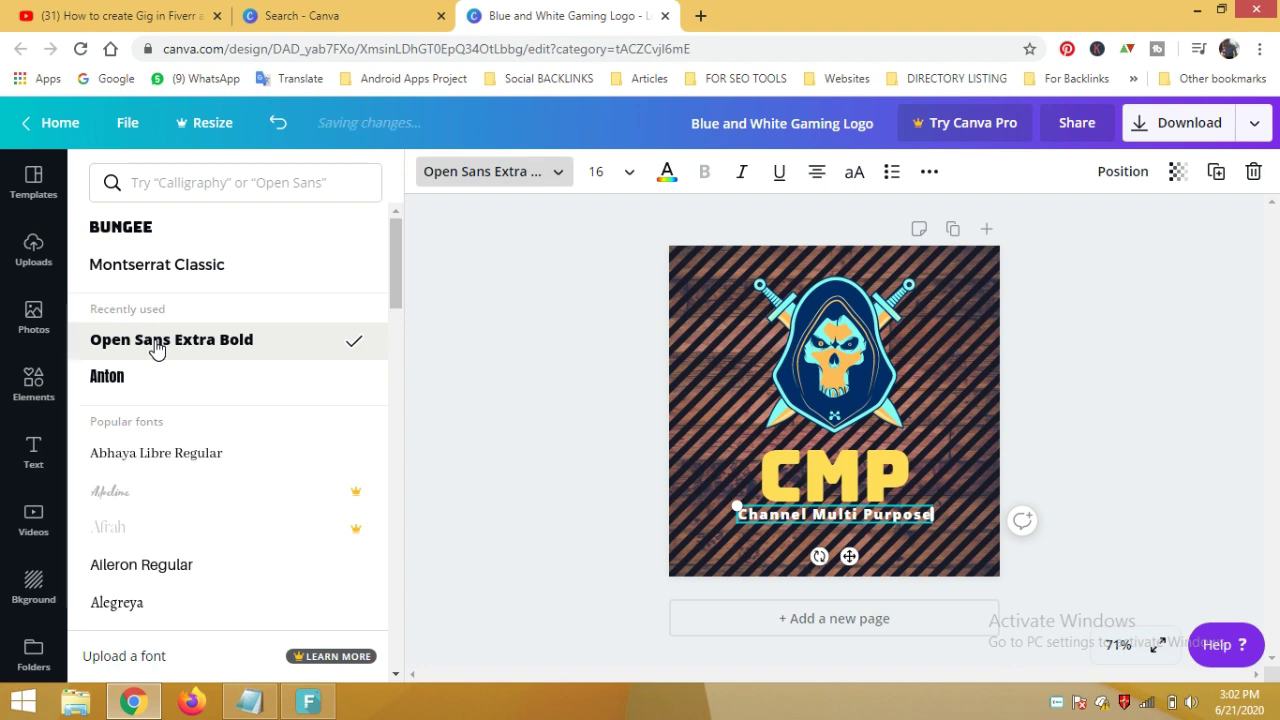
left_click(106, 387)
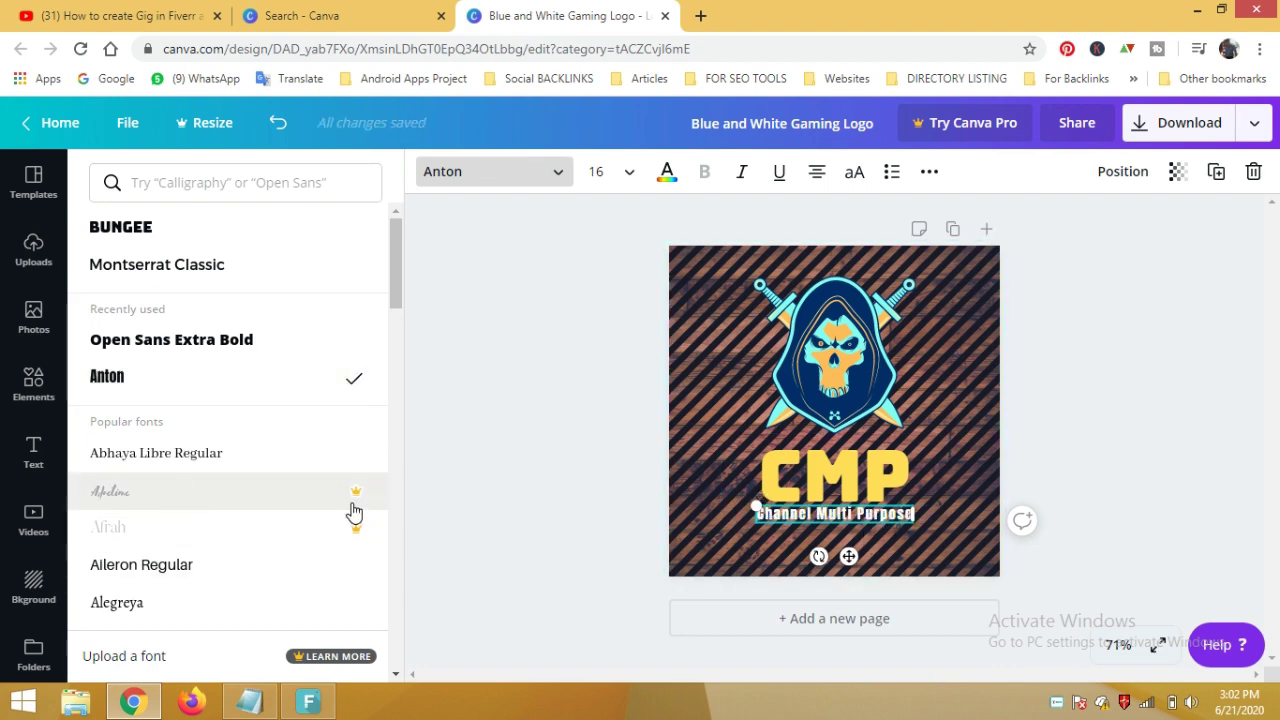
left_click_drag(392, 290, 400, 326)
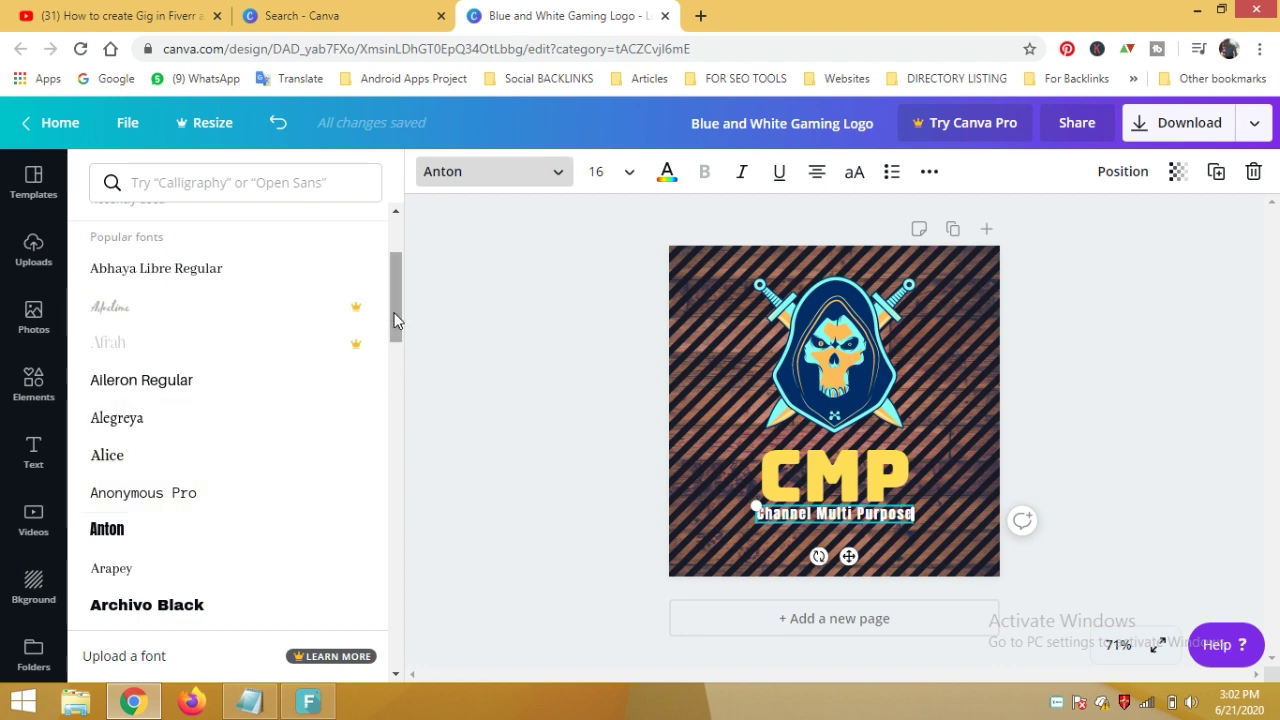
left_click_drag(399, 336, 401, 360)
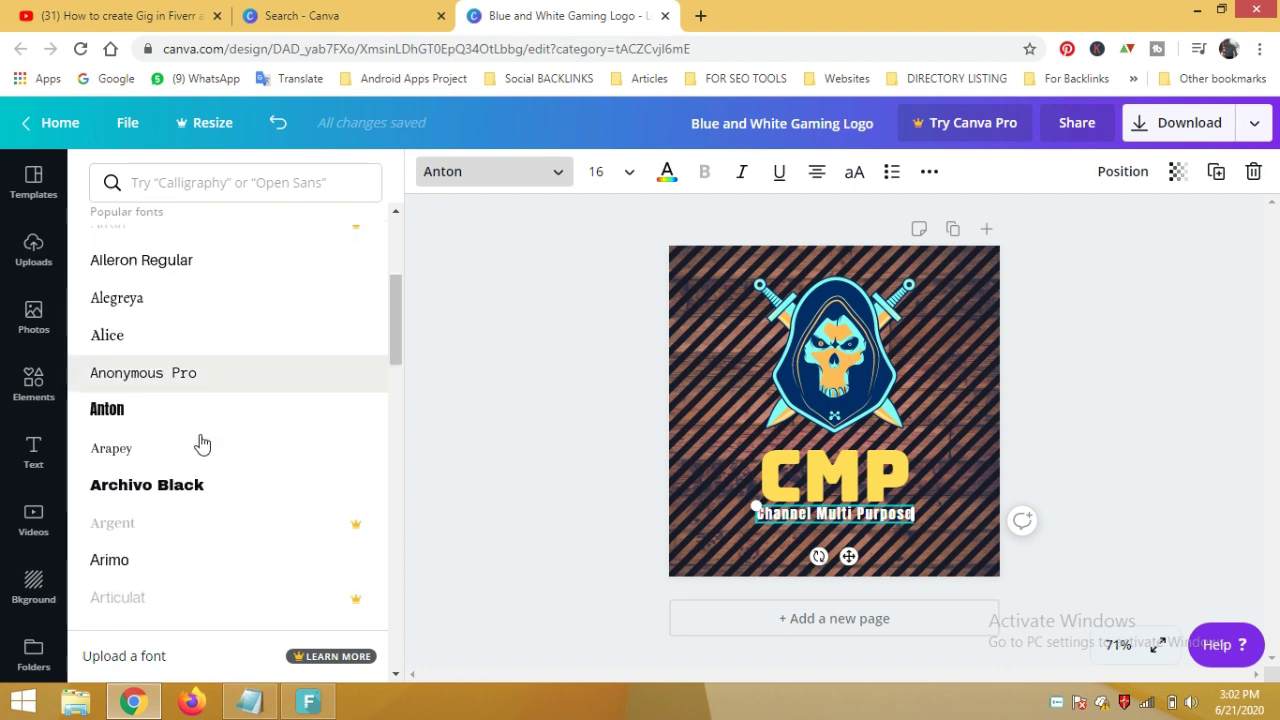
left_click(163, 491)
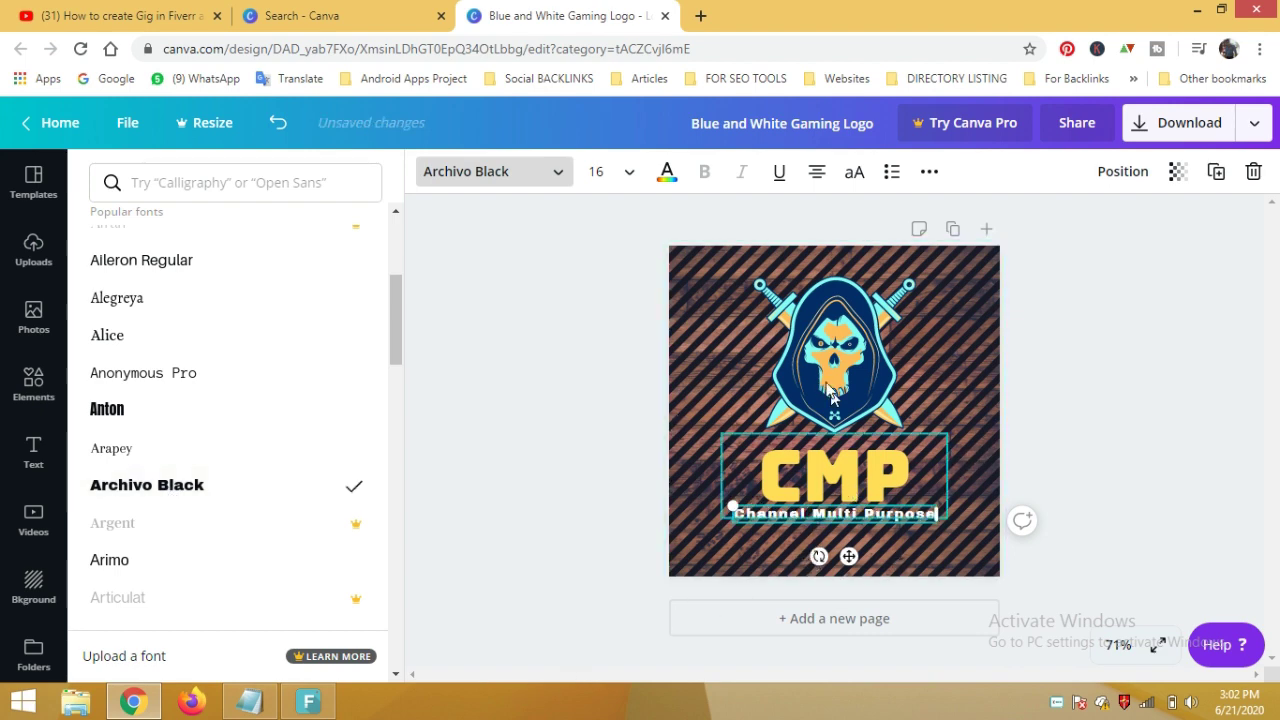
left_click(630, 175)
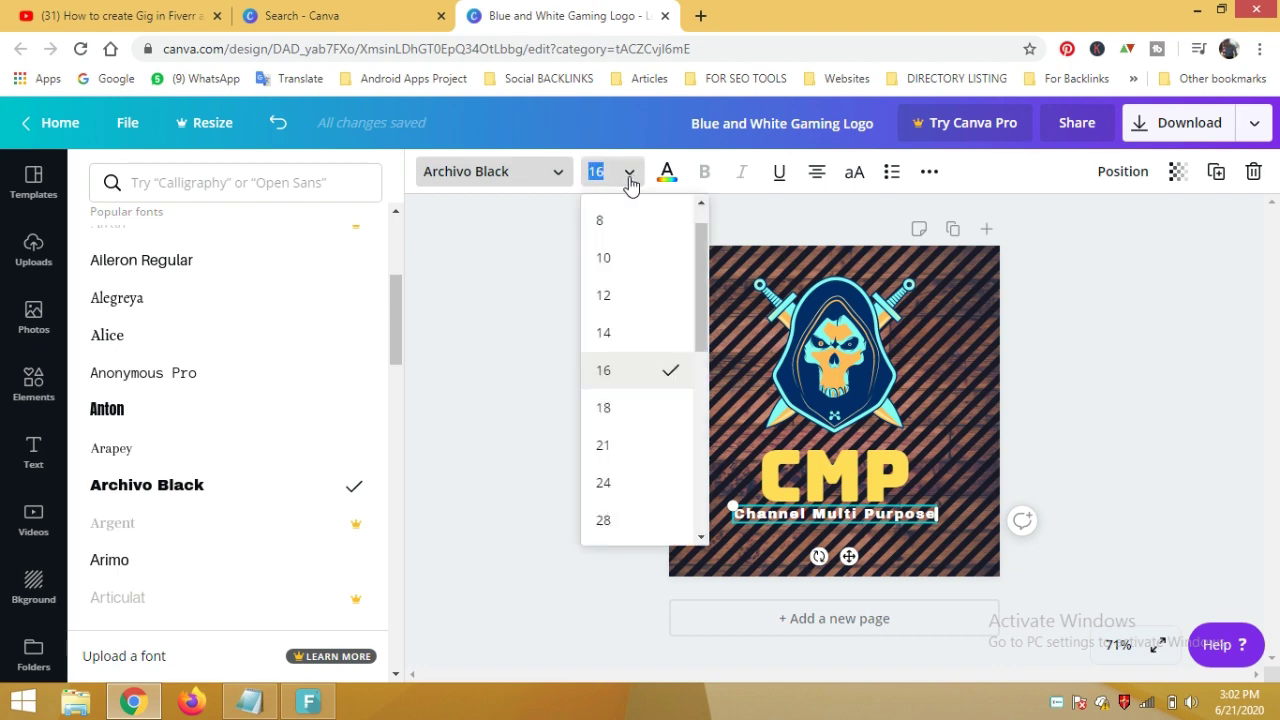
left_click(612, 341)
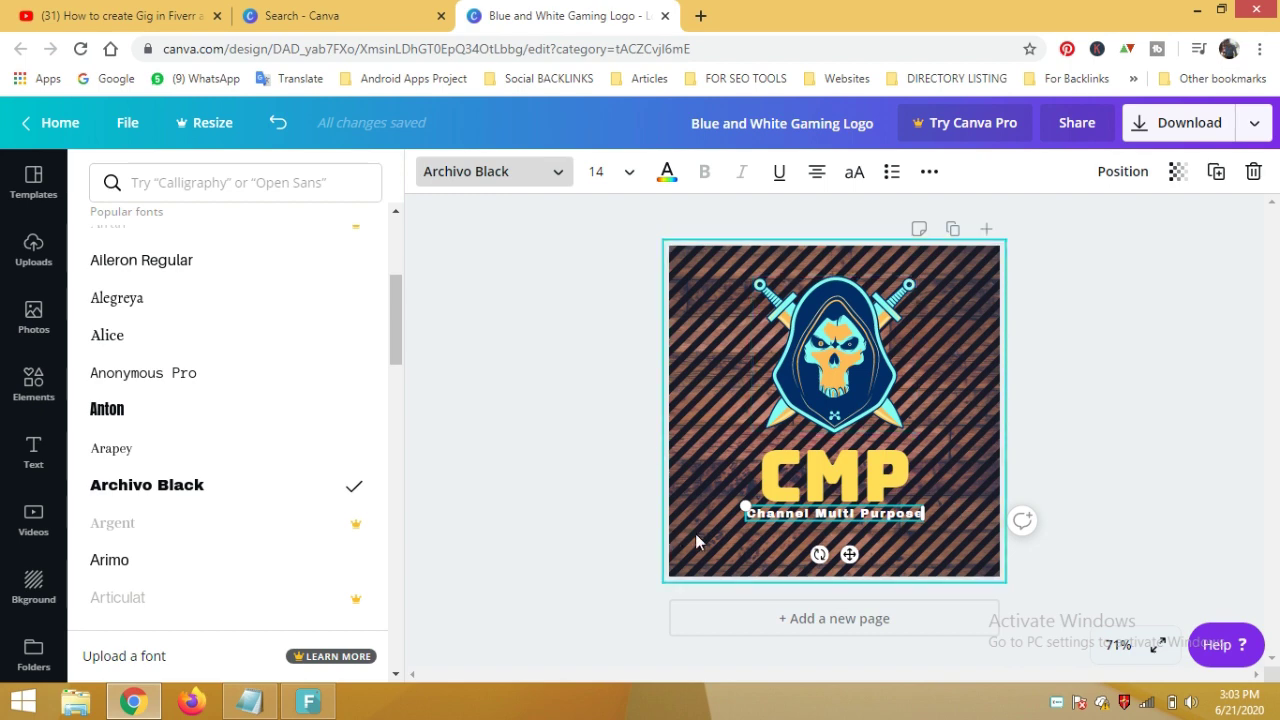
Step: Download the logo as a PNG, renaming it from 'Blue and White Gaming' to 'Channel Multi Purpose Logo' on the Desktop
left_click(1141, 124)
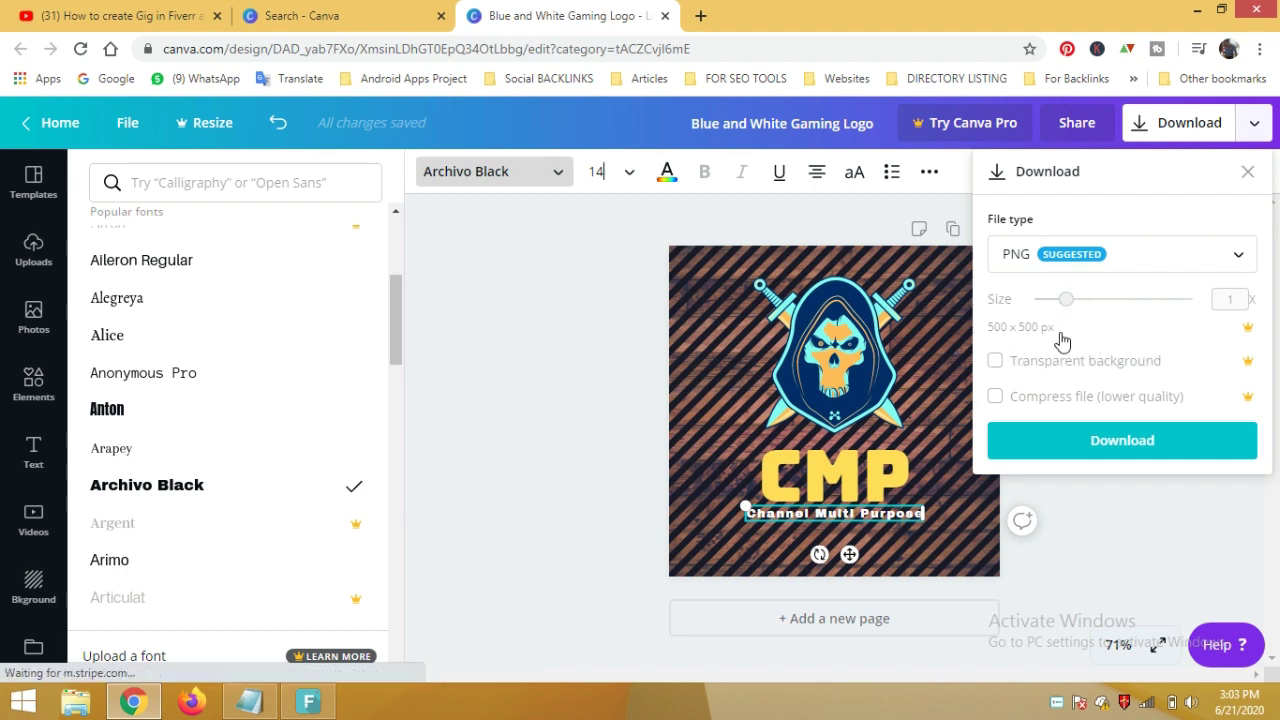
left_click(1133, 444)
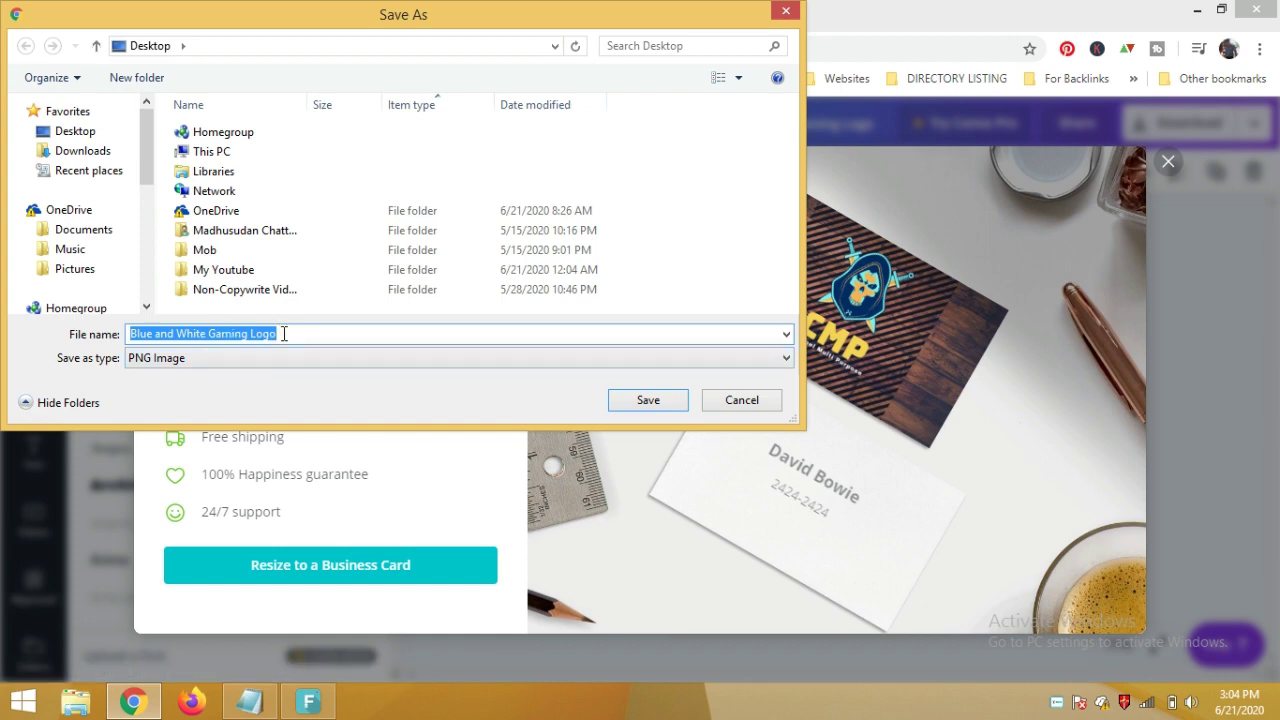
left_click_drag(284, 334, 131, 335)
left_click(250, 333)
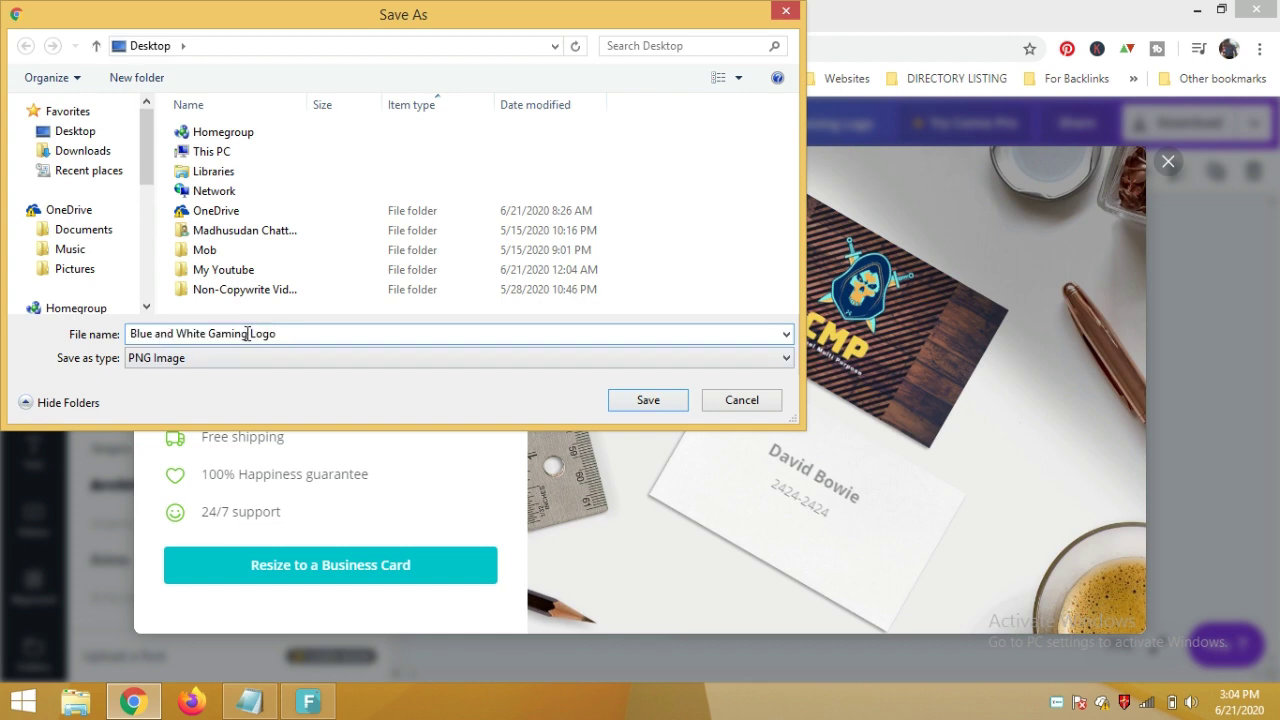
left_click_drag(247, 333, 127, 330)
type("Channel Multi Purpose")
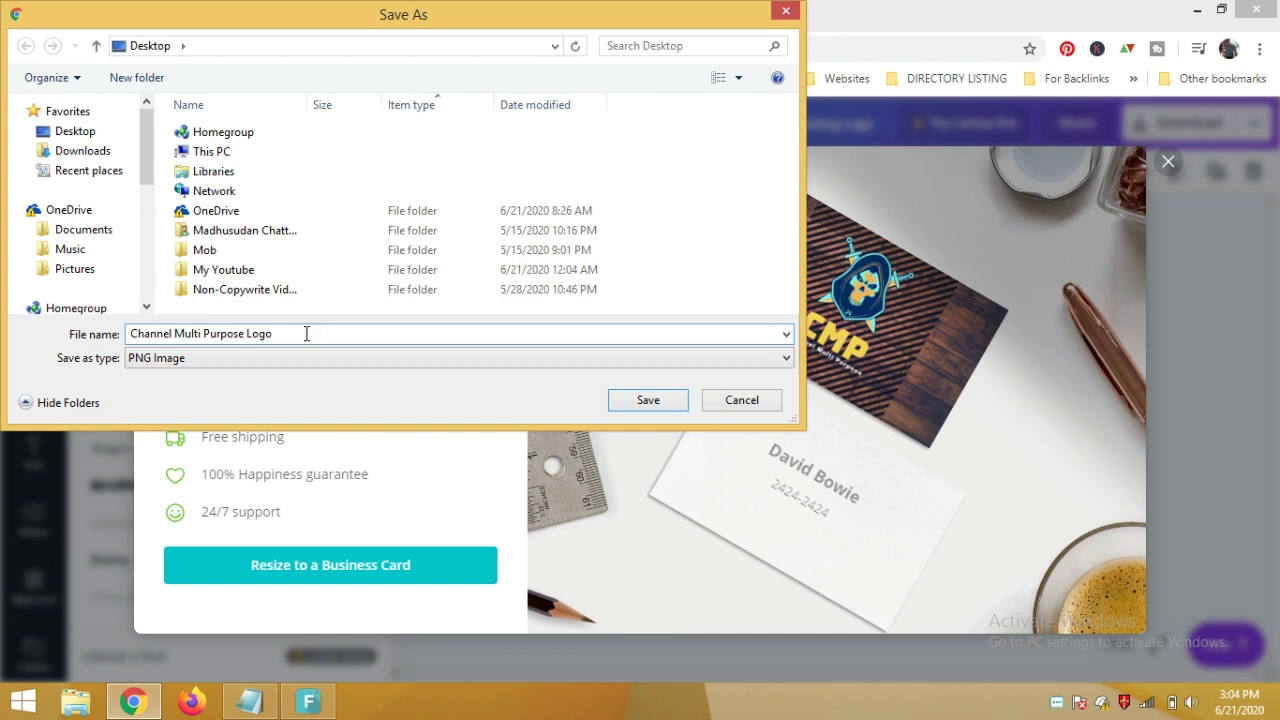
left_click(658, 405)
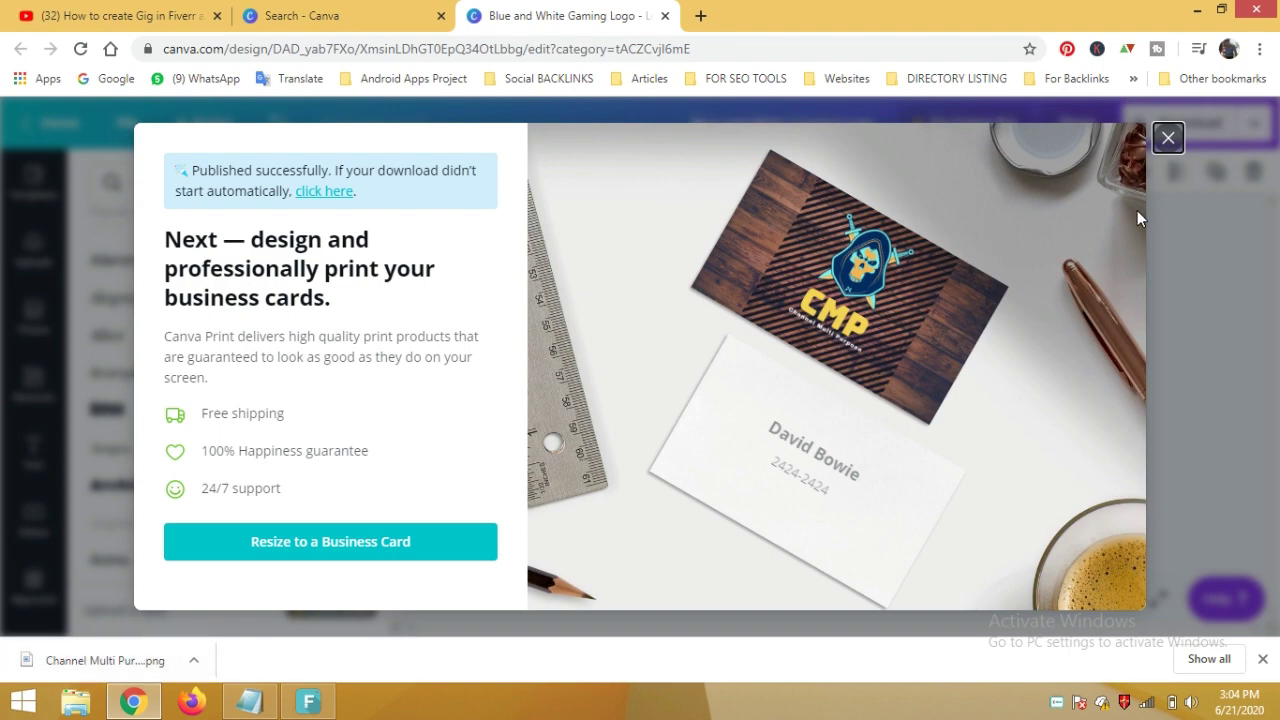
Step: Dismiss the download confirmation popup and minimise the browser window
left_click(1168, 137)
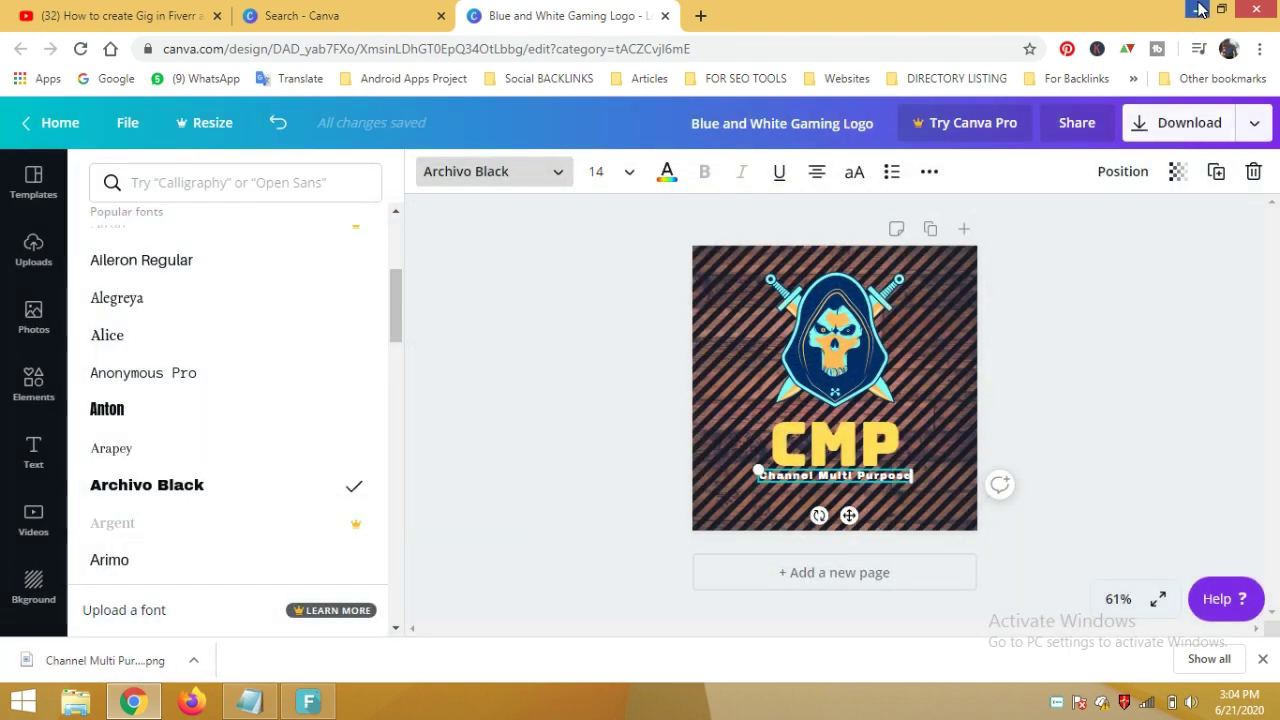
left_click(1198, 8)
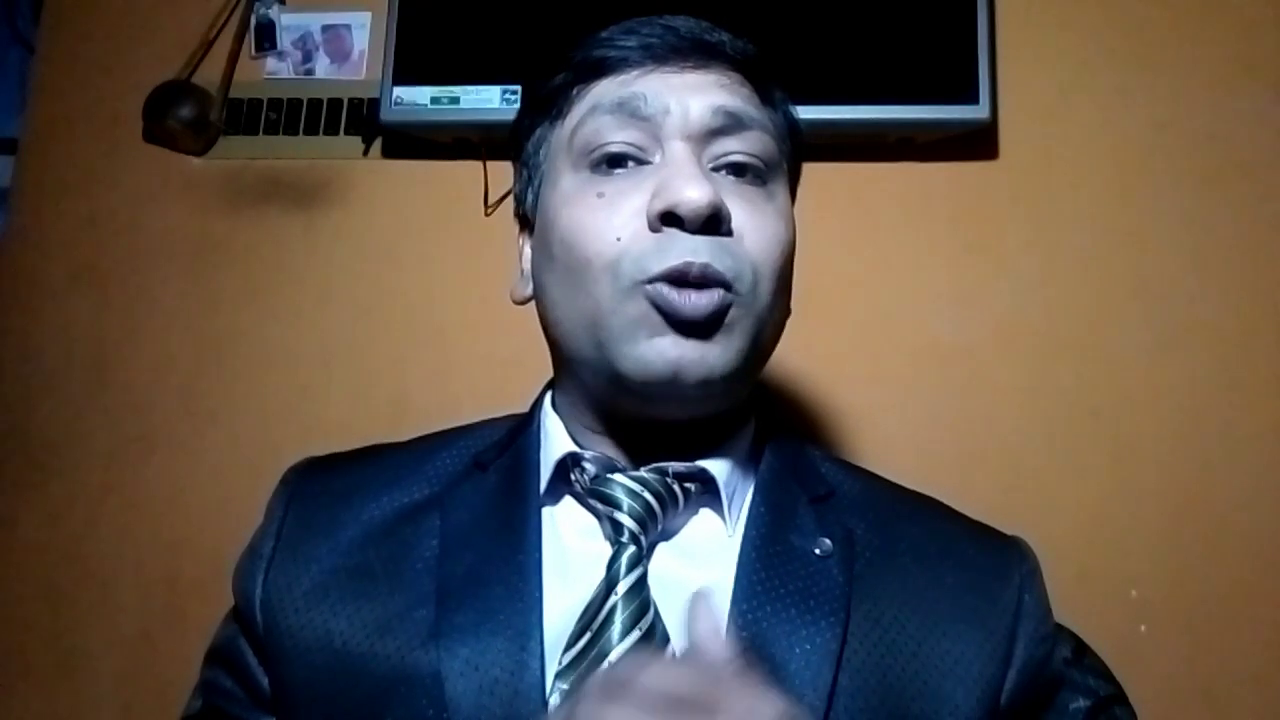